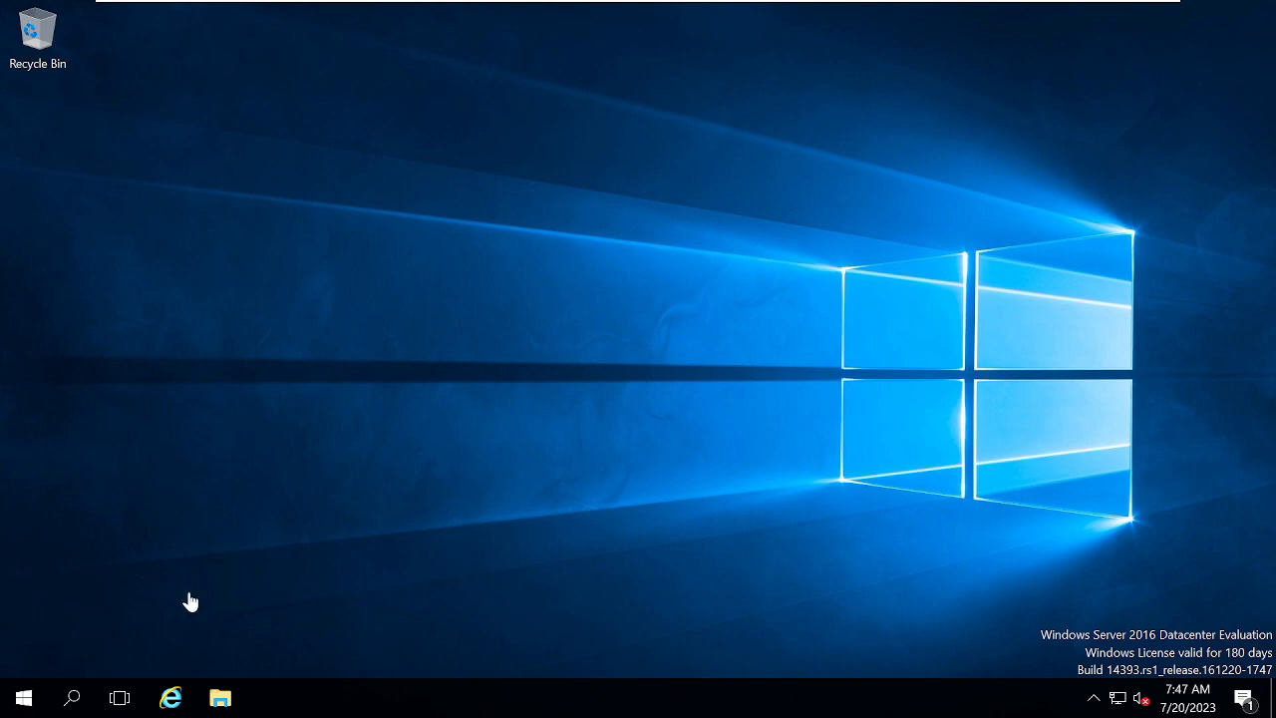
Open Network Connections by running ncpa.cpl from the Run box.
{"action": "right_click", "coordinate": [12, 698]}
{"action": "left_click", "coordinate": [52, 596]}
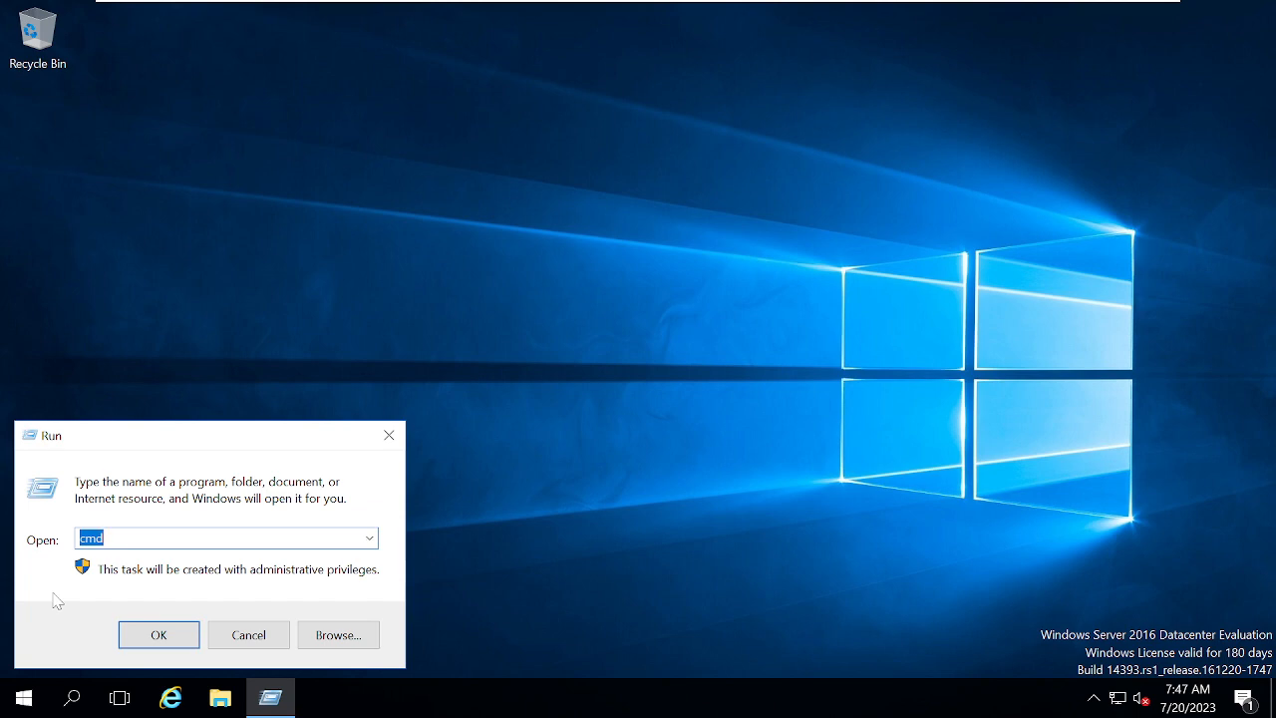
{"action": "type", "text": "ncpa.cpl"}
{"action": "key", "text": "Return"}
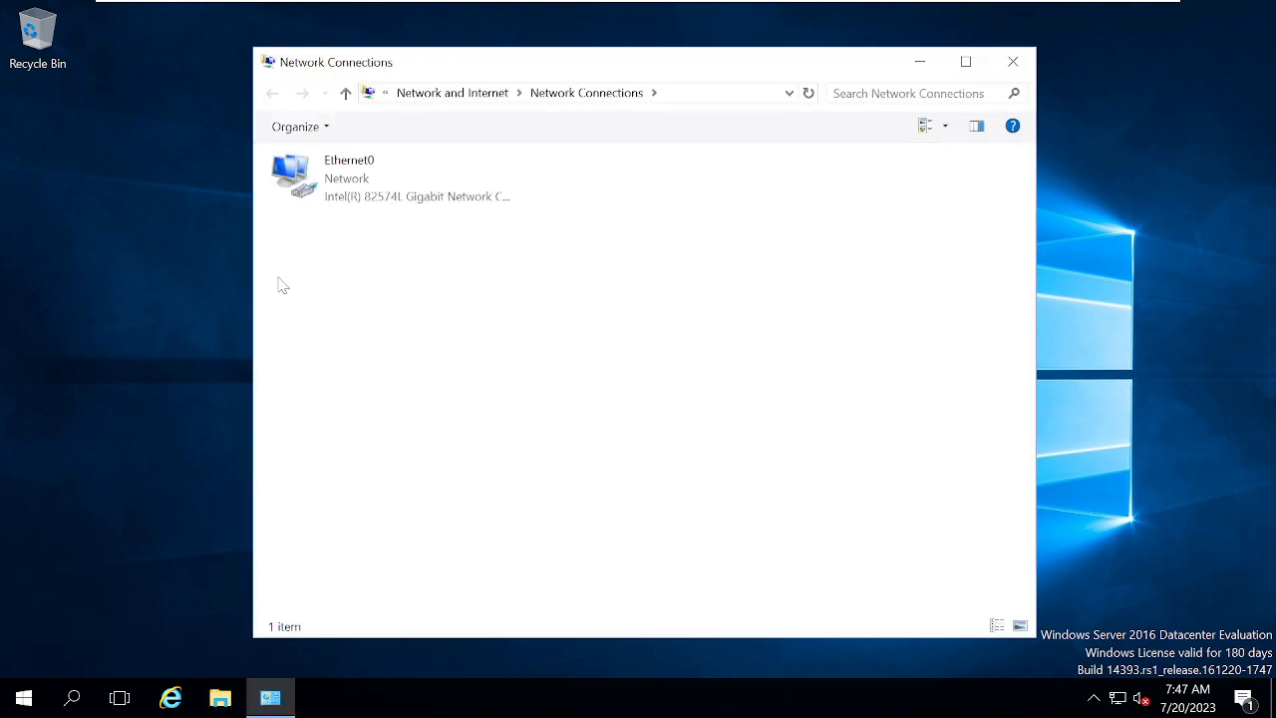
Open the Internet Protocol Version 4 (TCP/IPv4) properties of Ethernet0.
{"action": "left_click", "coordinate": [329, 188]}
{"action": "right_click", "coordinate": [331, 189]}
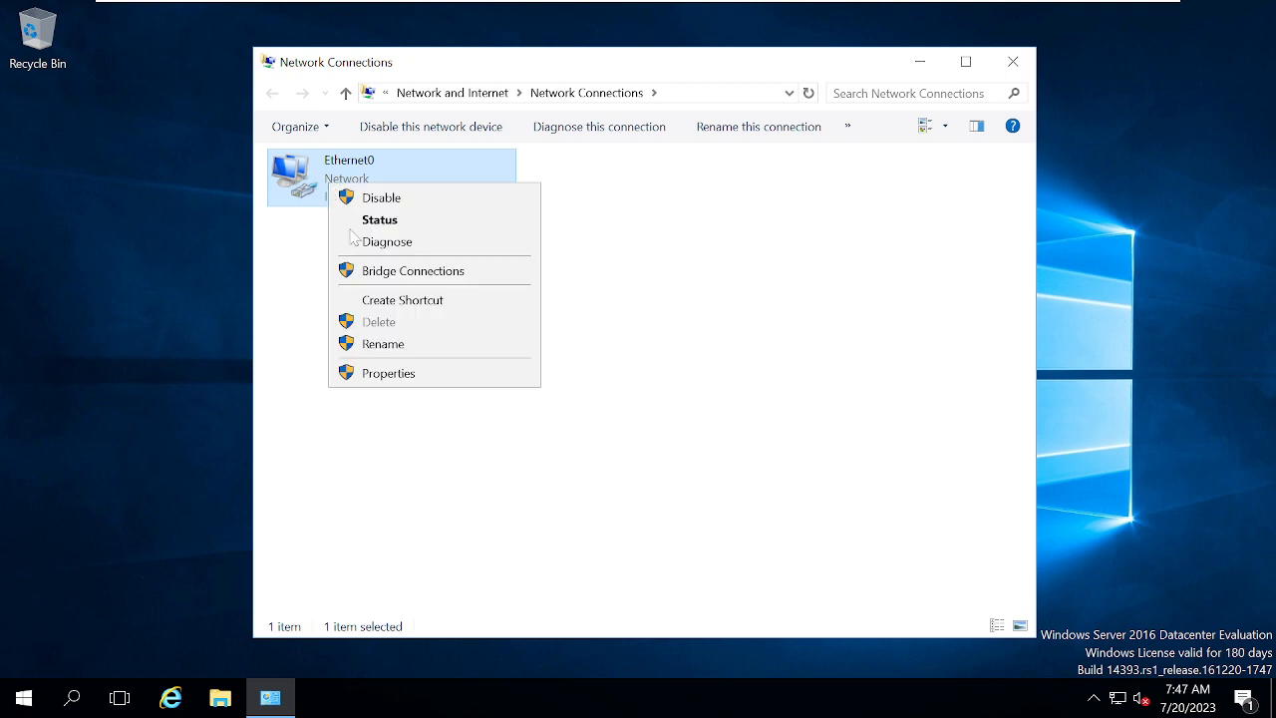
{"action": "left_click", "coordinate": [385, 374]}
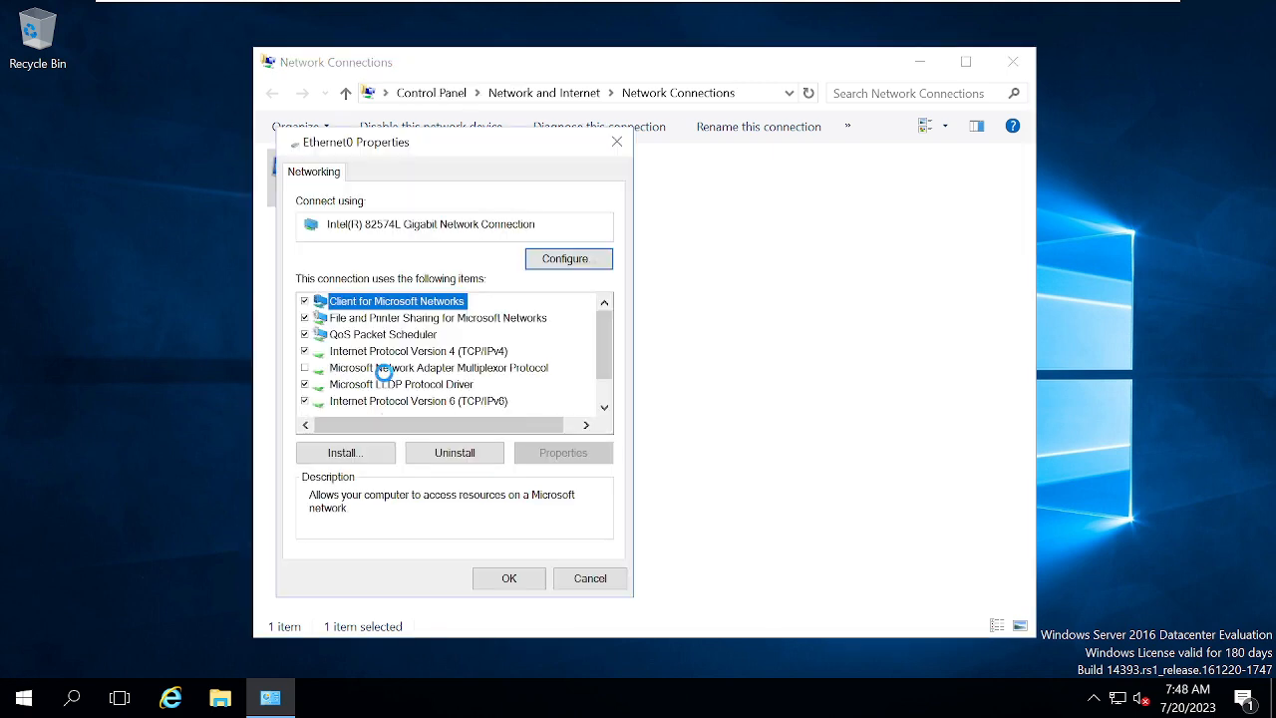
{"action": "double_click", "coordinate": [488, 352]}
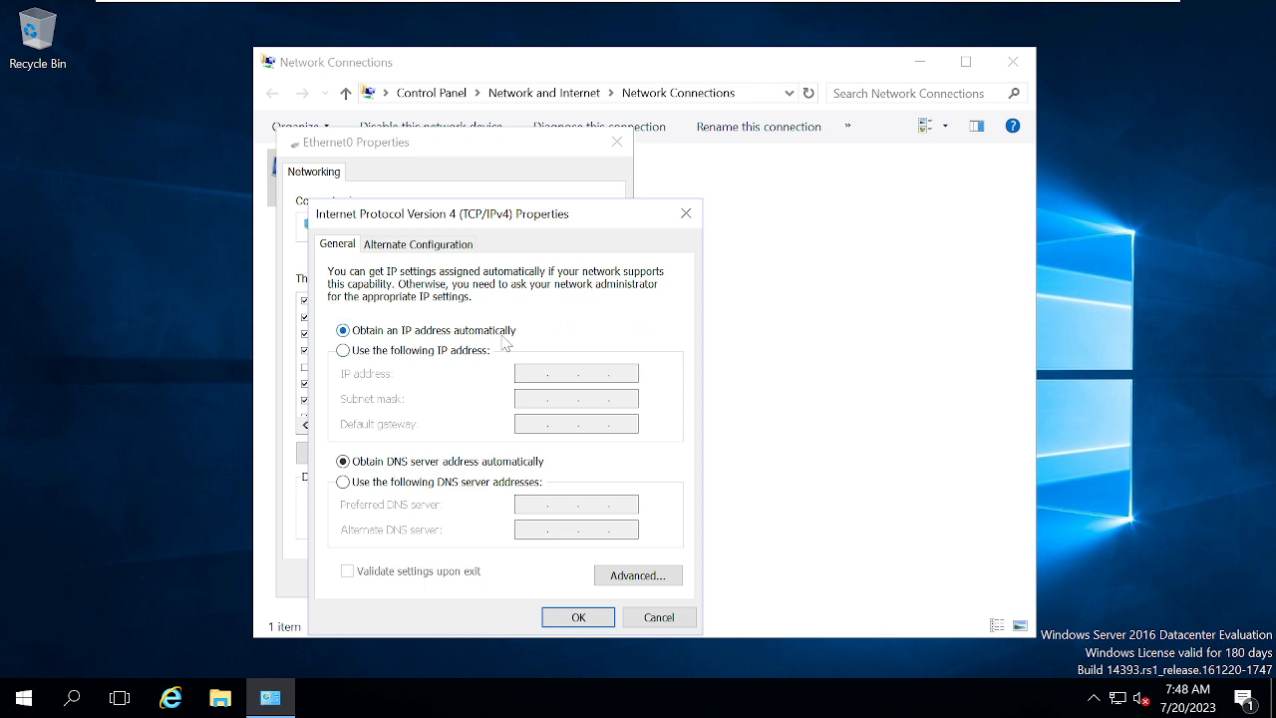
Give Ethernet0 static IP 192.168.190.150, mask 255.255.255.0, gateway 192.168.190.1, DNS 192.168.190.50.
{"action": "left_click", "coordinate": [435, 355]}
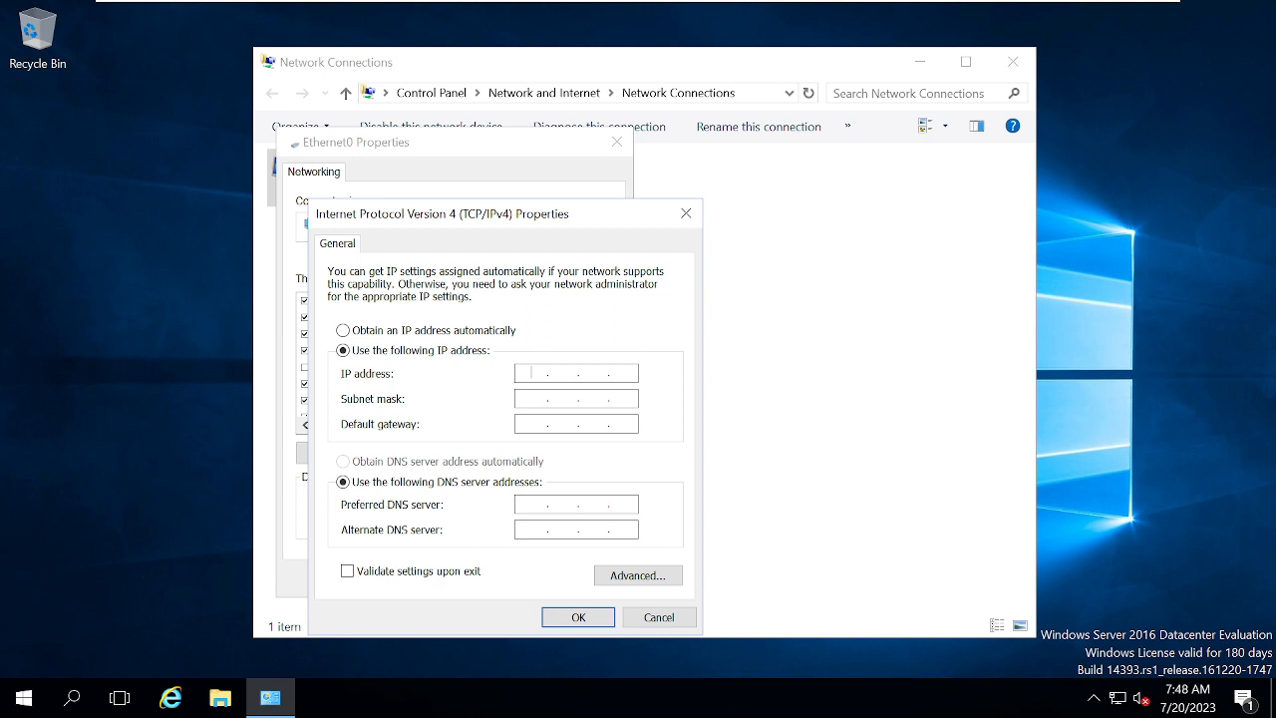
{"action": "type", "text": "192 . 168 . 190 . 150"}
{"action": "key", "text": "Tab"}
{"action": "key", "text": "Tab"}
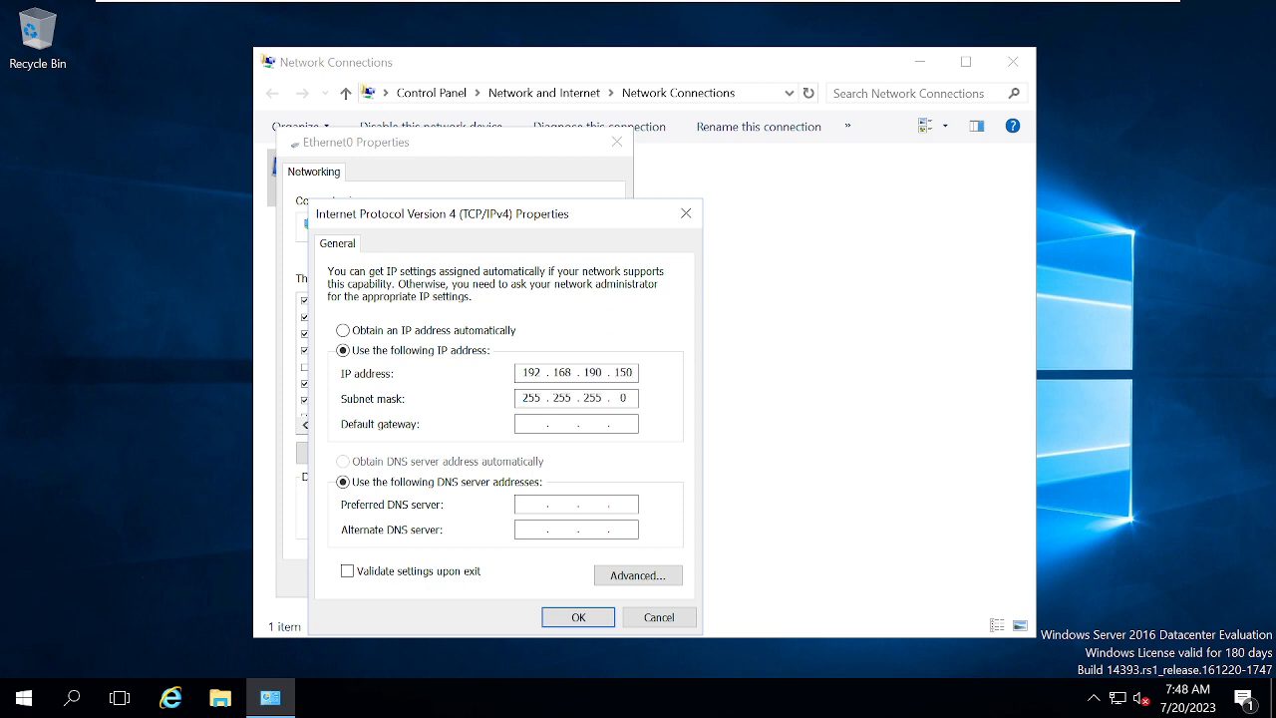
{"action": "type", "text": "192 . 168 . 190 . 1"}
{"action": "key", "text": "Tab"}
{"action": "key", "text": "Tab"}
{"action": "type", "text": "192.168.190.50"}
{"action": "left_click", "coordinate": [578, 616]}
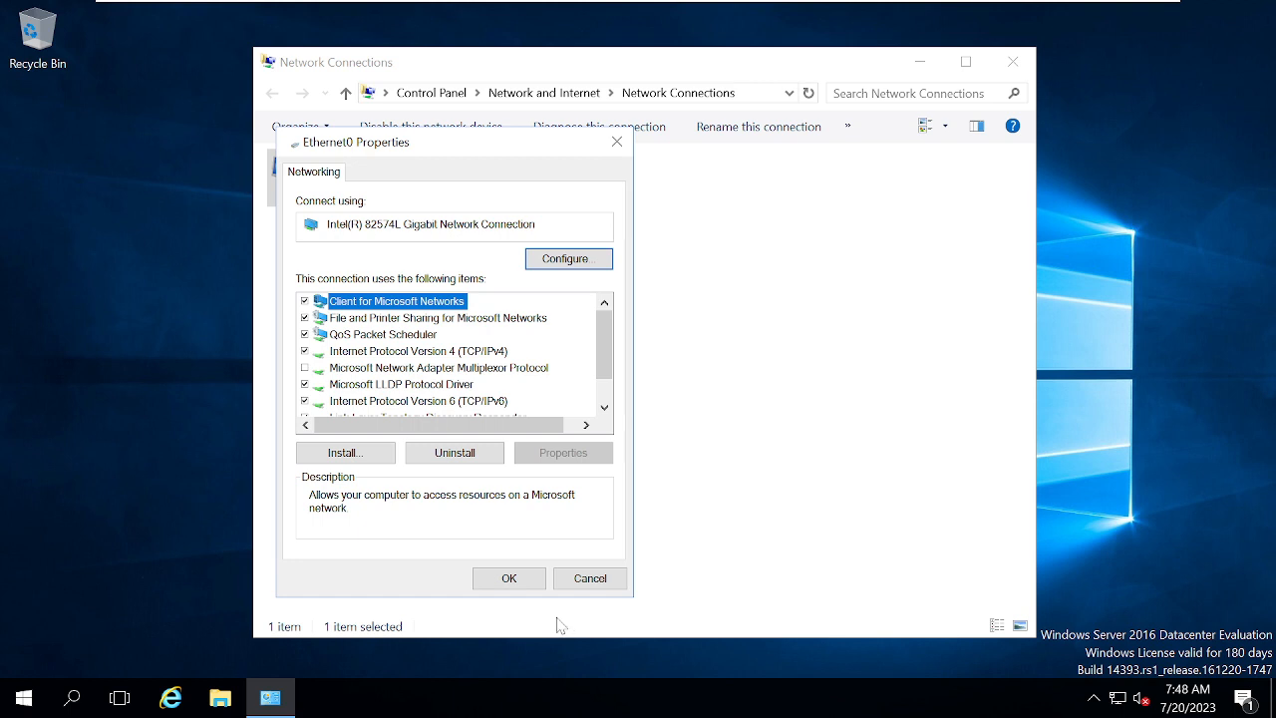
{"action": "left_click", "coordinate": [508, 580]}
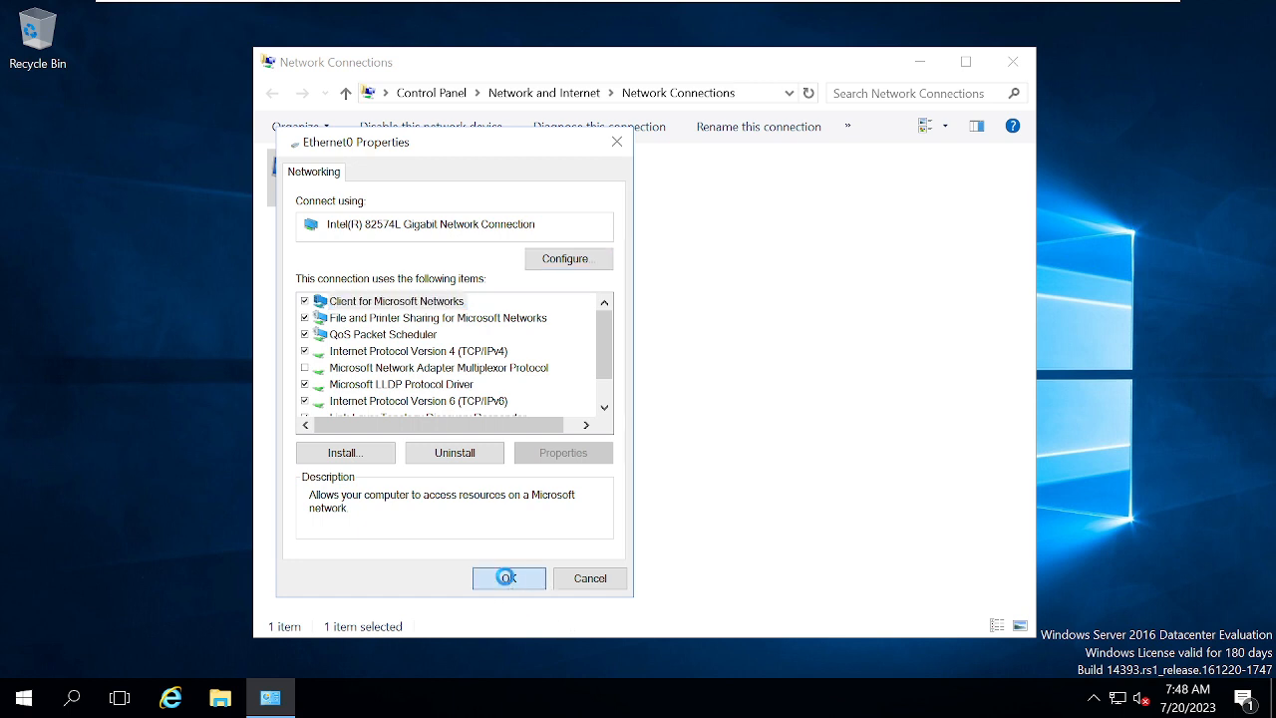
Open a command prompt and check the current host name with hostname.
{"action": "right_click", "coordinate": [24, 703]}
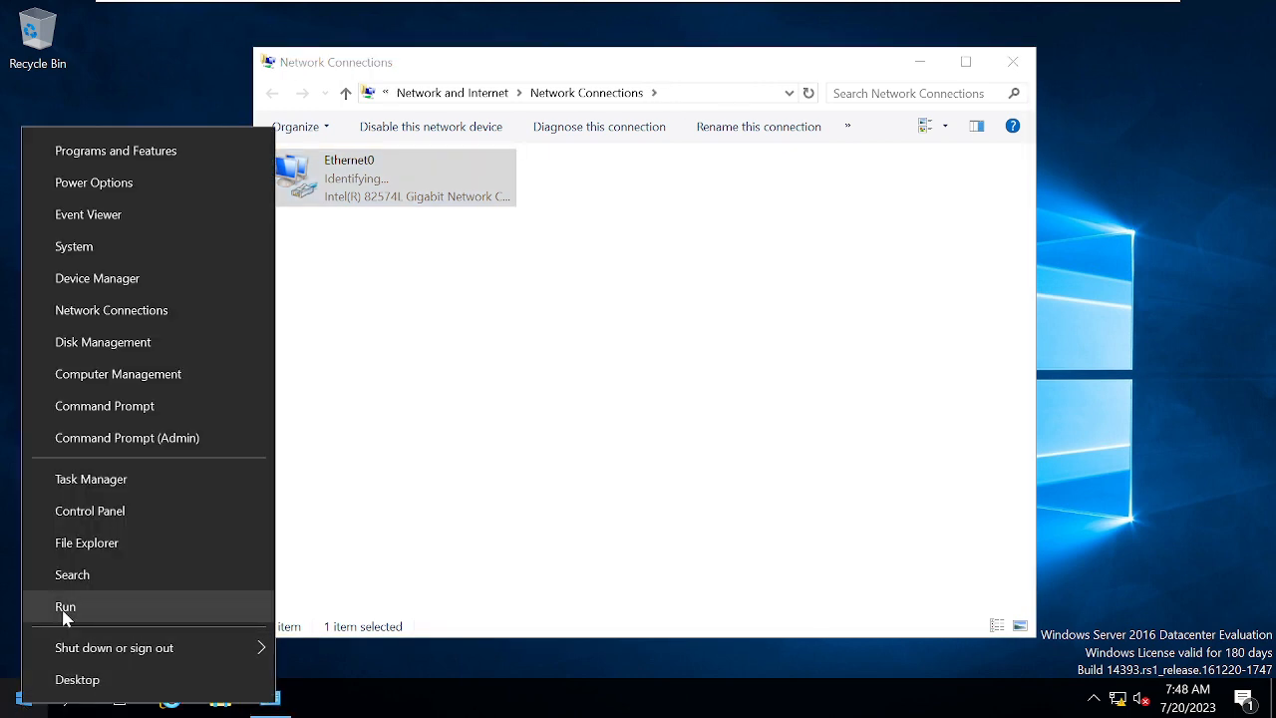
{"action": "left_click", "coordinate": [58, 607]}
{"action": "type", "text": "cmd"}
{"action": "key", "text": "Return"}
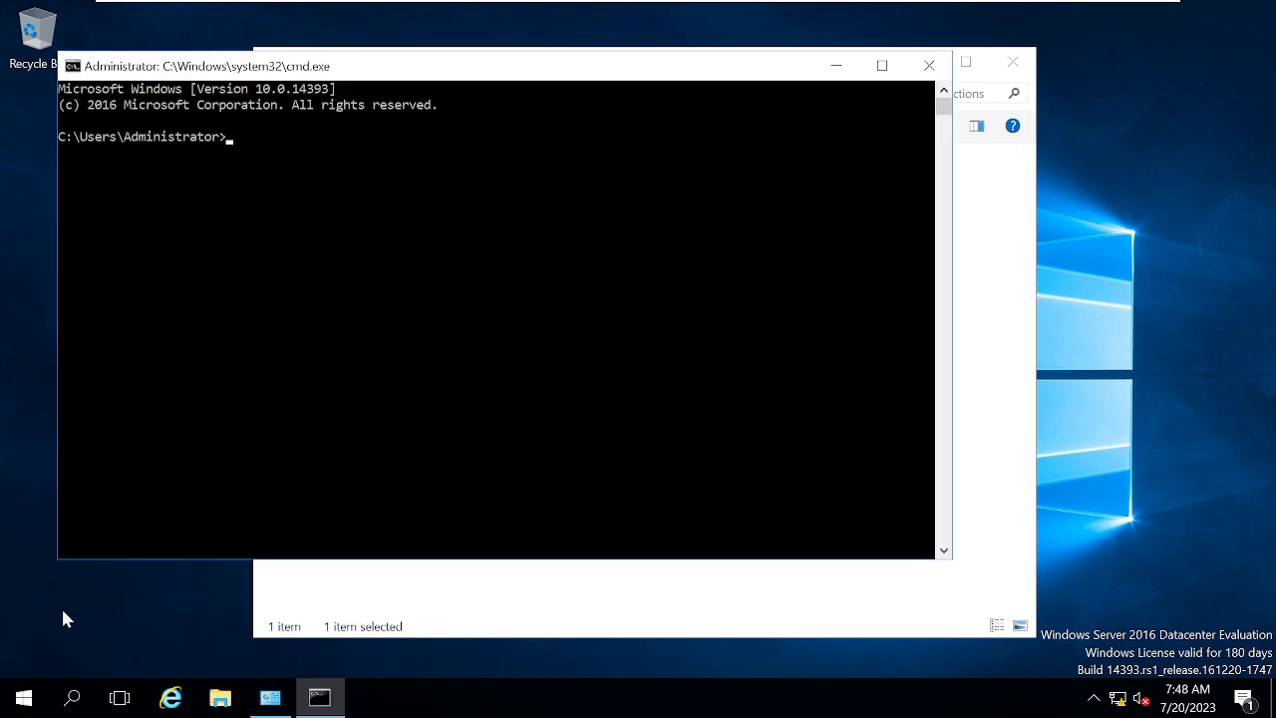
{"action": "left_click", "coordinate": [240, 507]}
{"action": "type", "text": "hostname"}
{"action": "key", "text": "Return"}
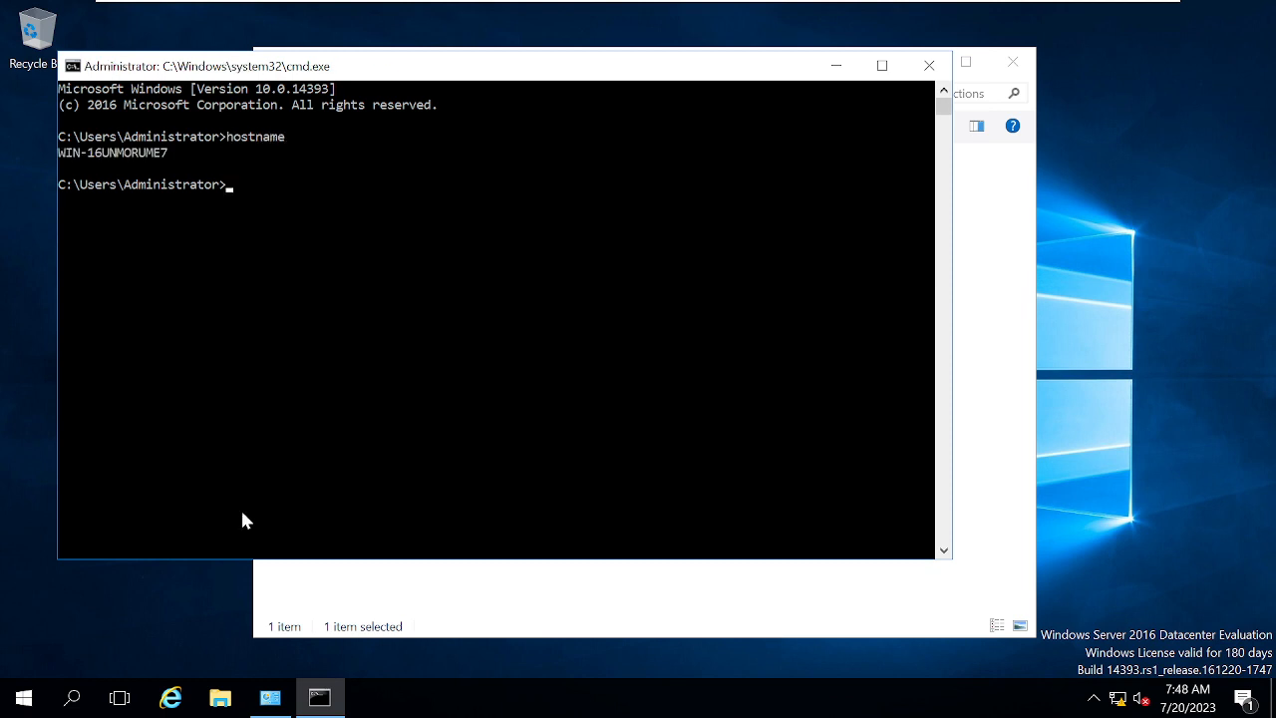
Rename the computer to CDC01 via sysdm.cpl and restart the server.
{"action": "left_click", "coordinate": [359, 379]}
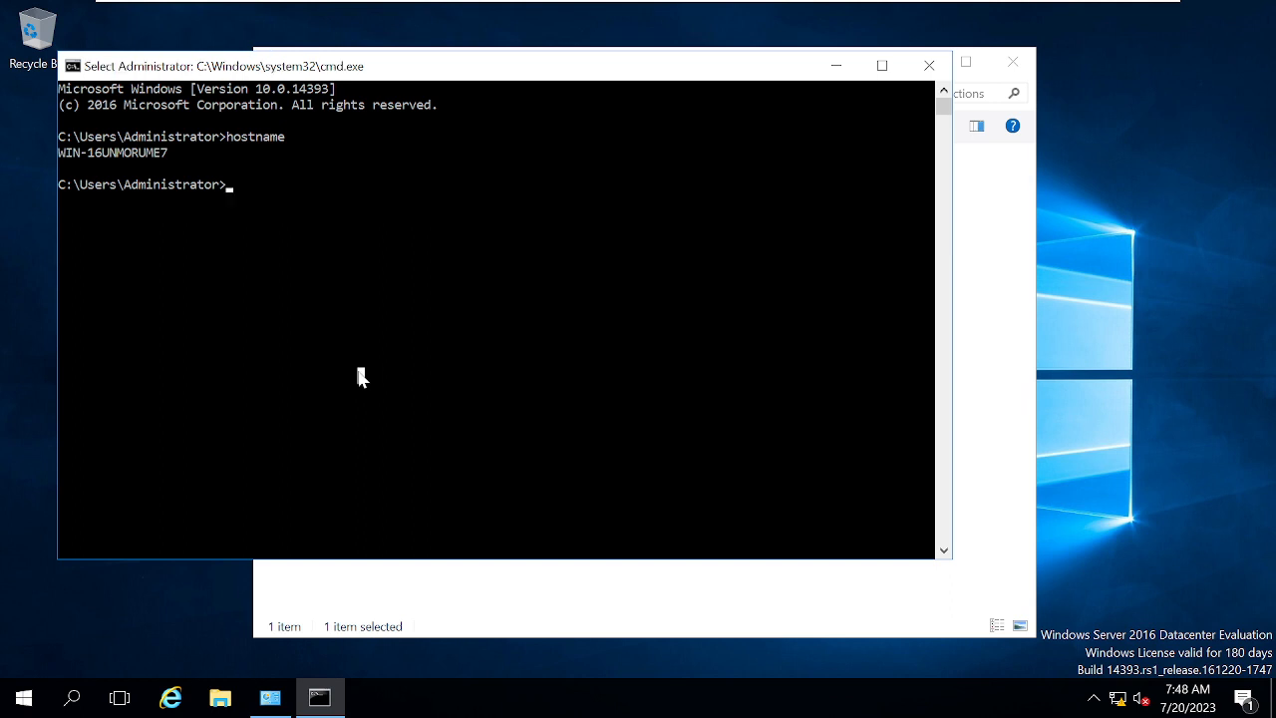
{"action": "type", "text": "sysdm"}
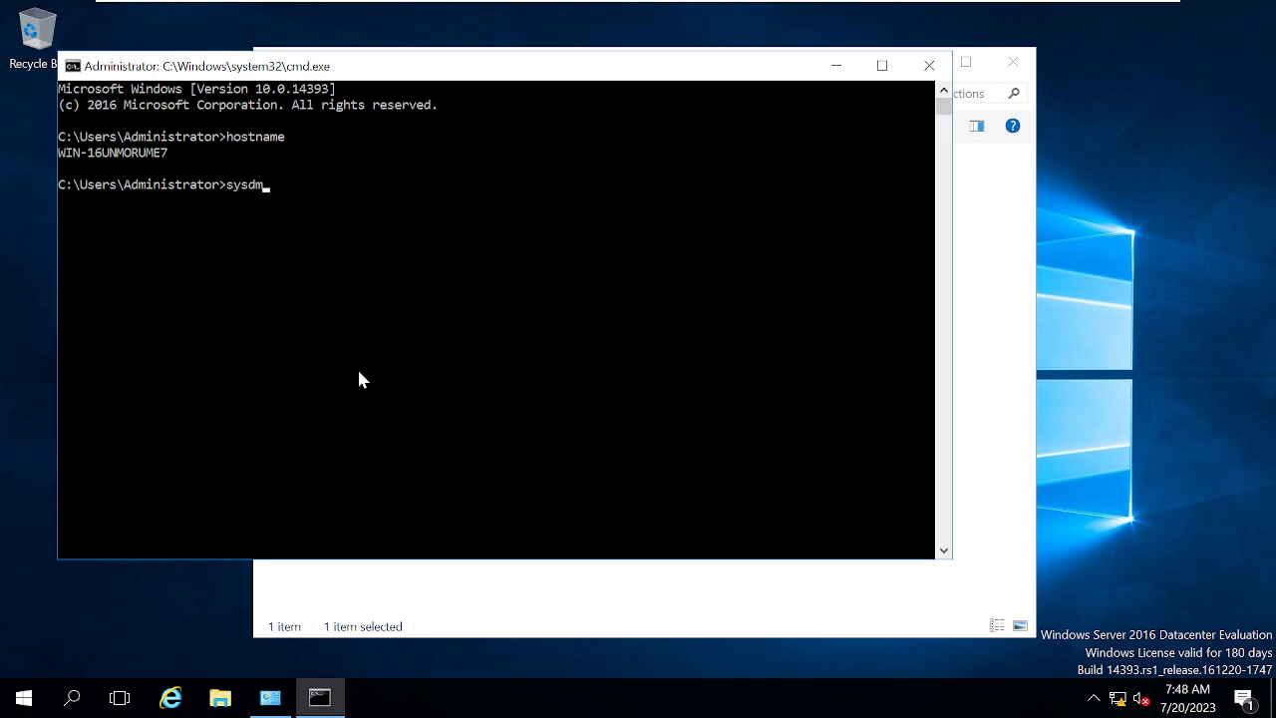
{"action": "type", "text": ".cpl"}
{"action": "key", "text": "Return"}
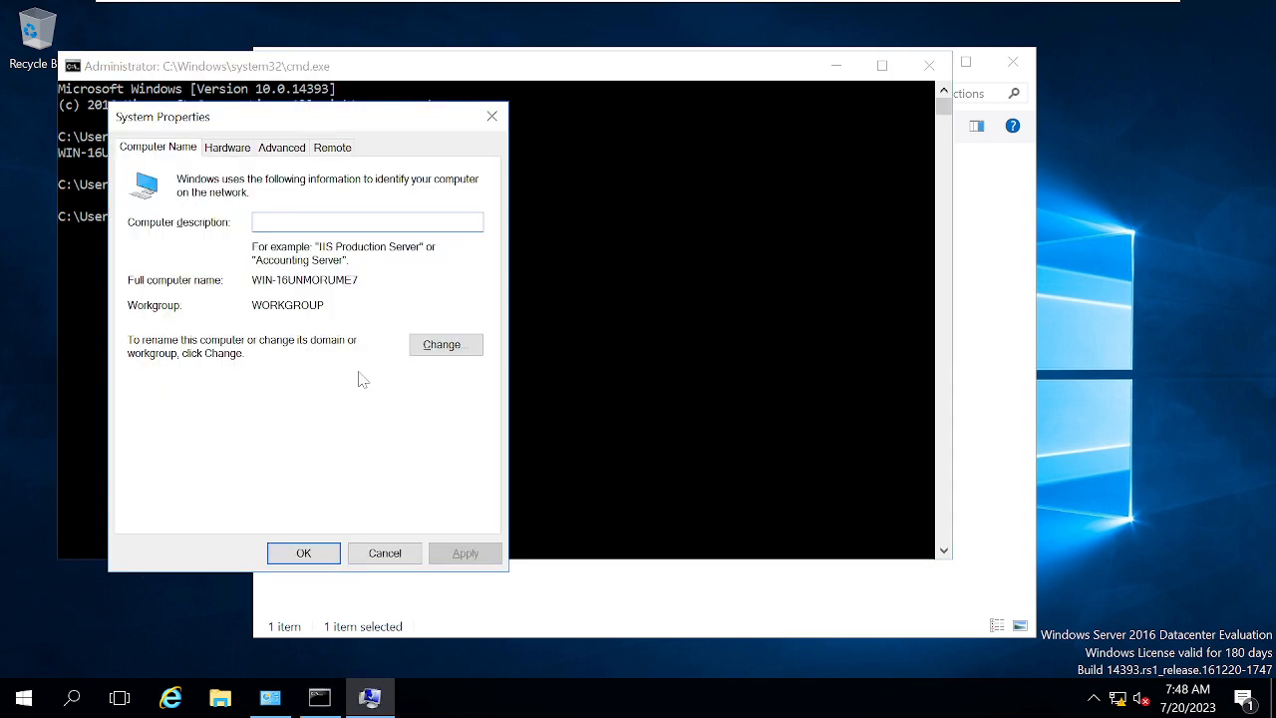
{"action": "left_click", "coordinate": [443, 345]}
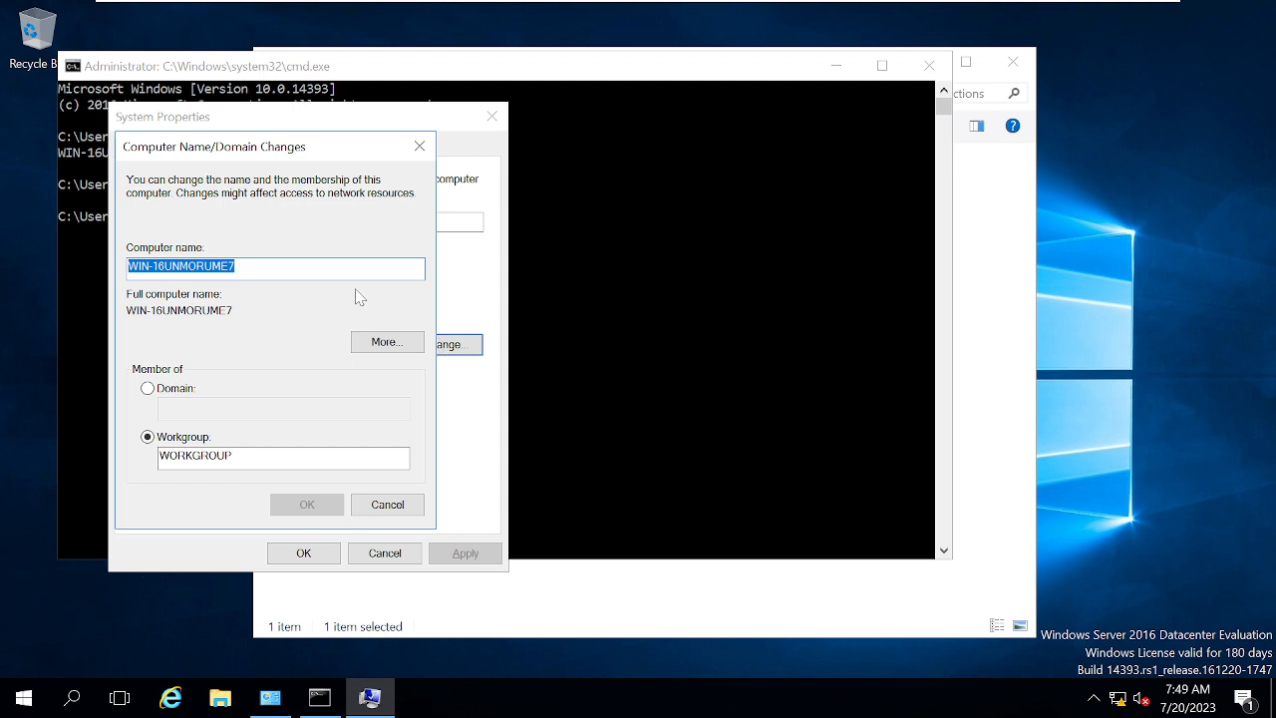
{"action": "type", "text": "CDC01"}
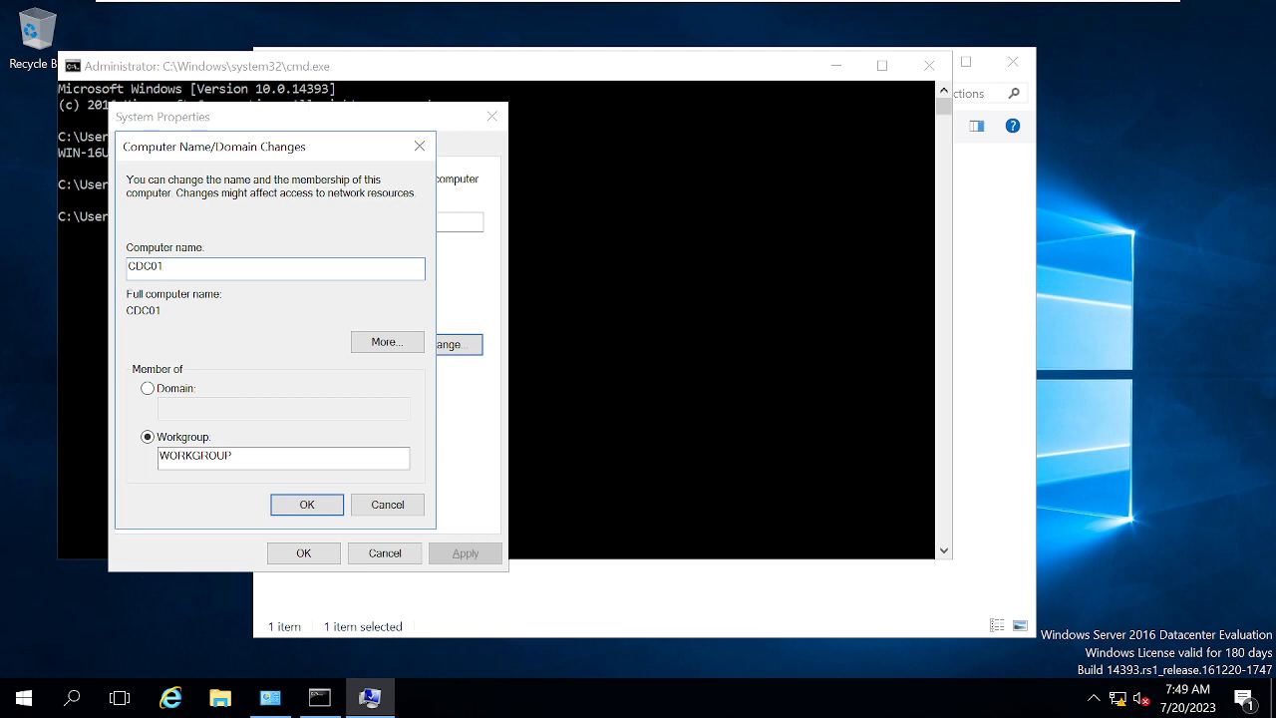
{"action": "left_click", "coordinate": [320, 504]}
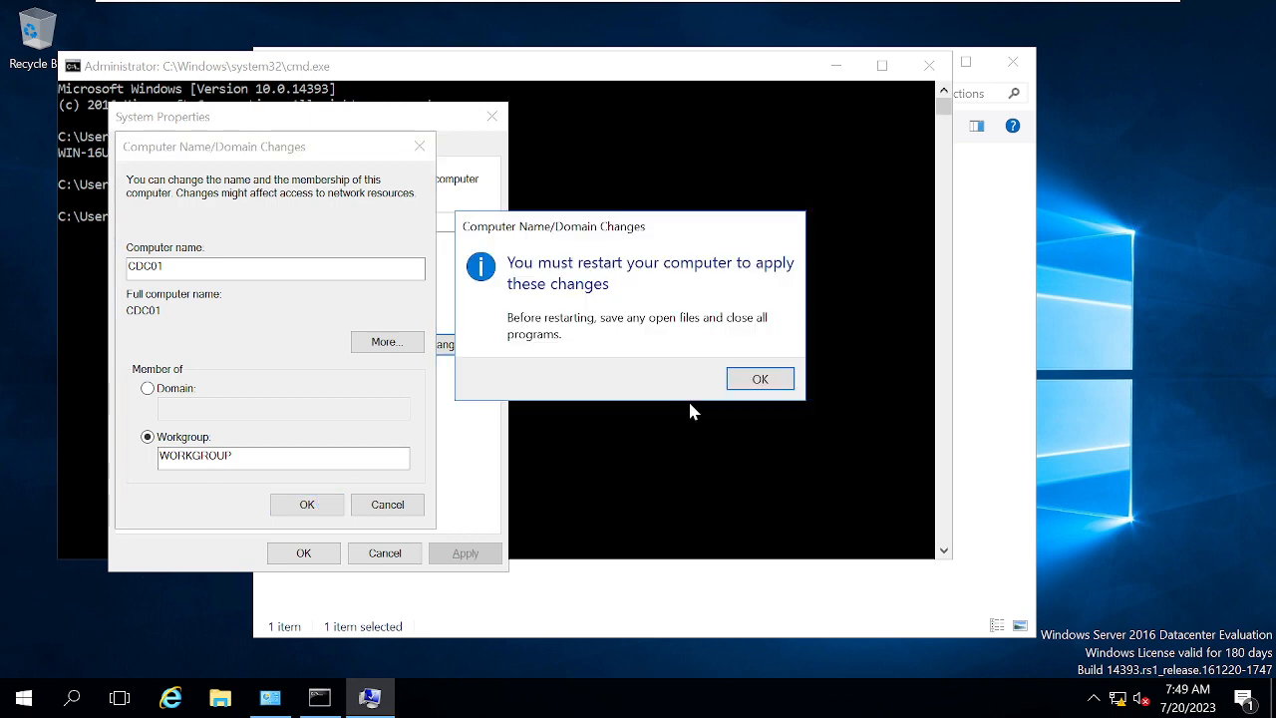
{"action": "left_click", "coordinate": [760, 379]}
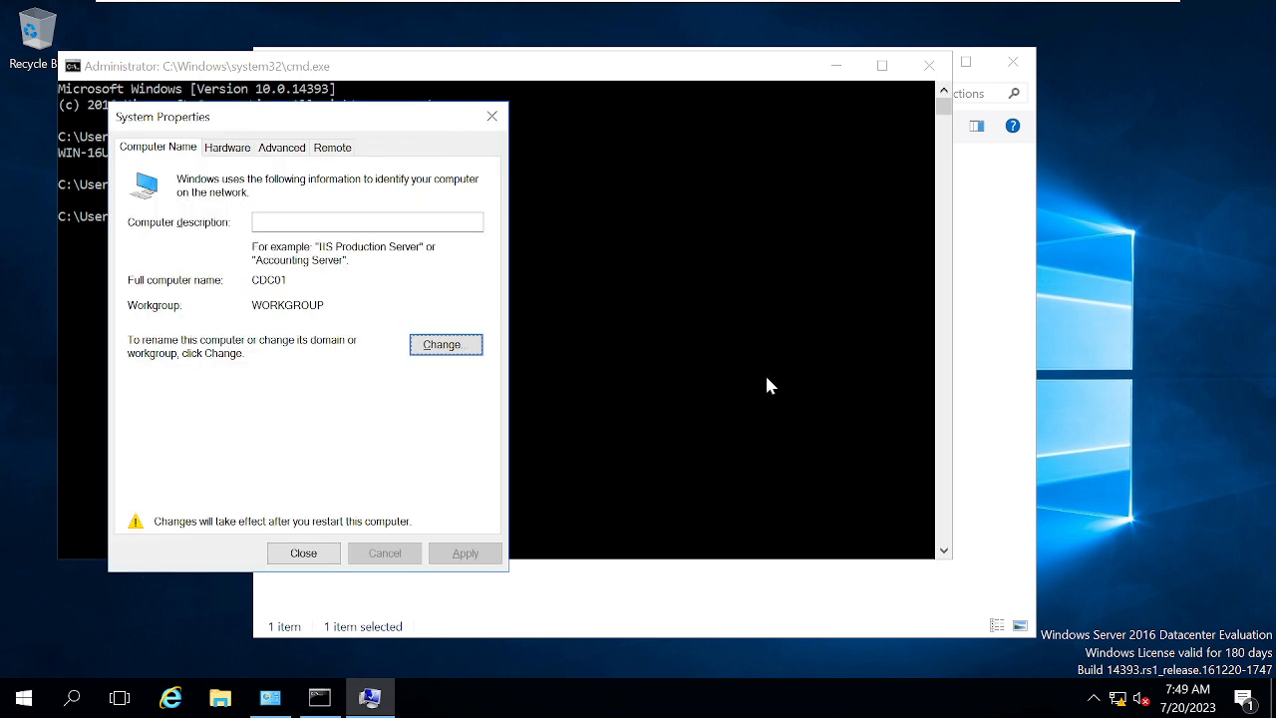
{"action": "left_click", "coordinate": [313, 558]}
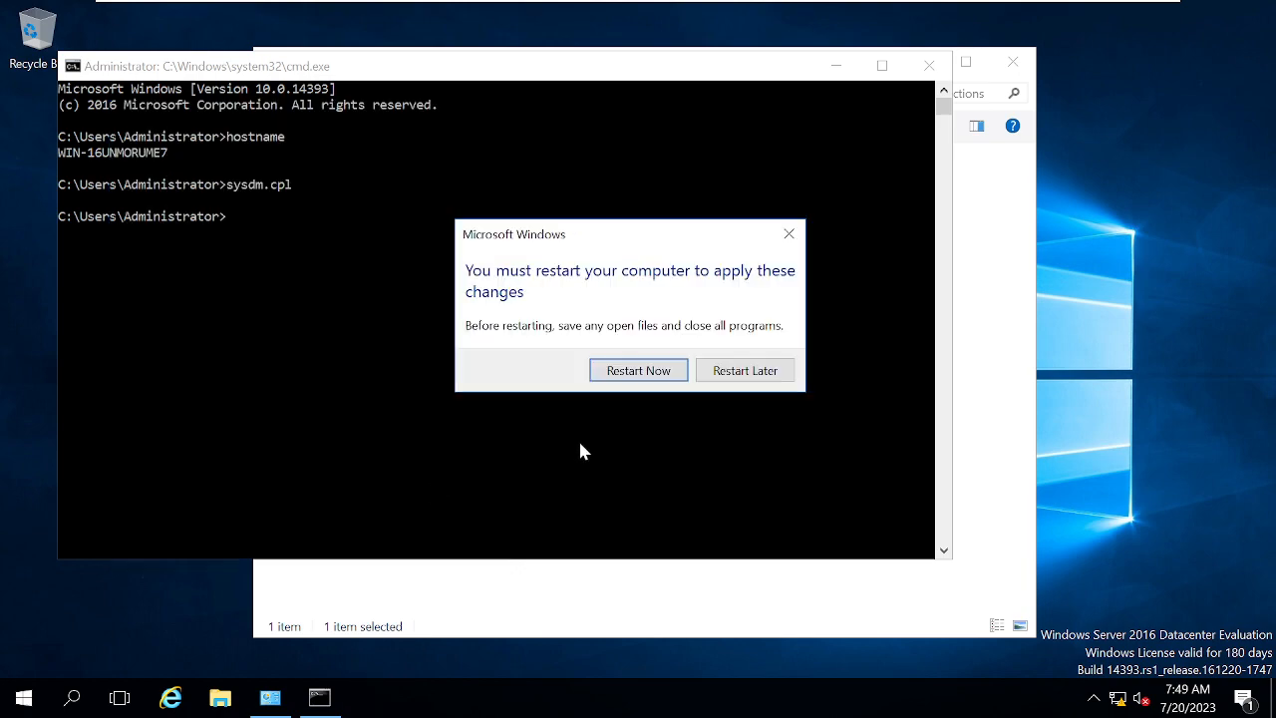
{"action": "left_click", "coordinate": [637, 370]}
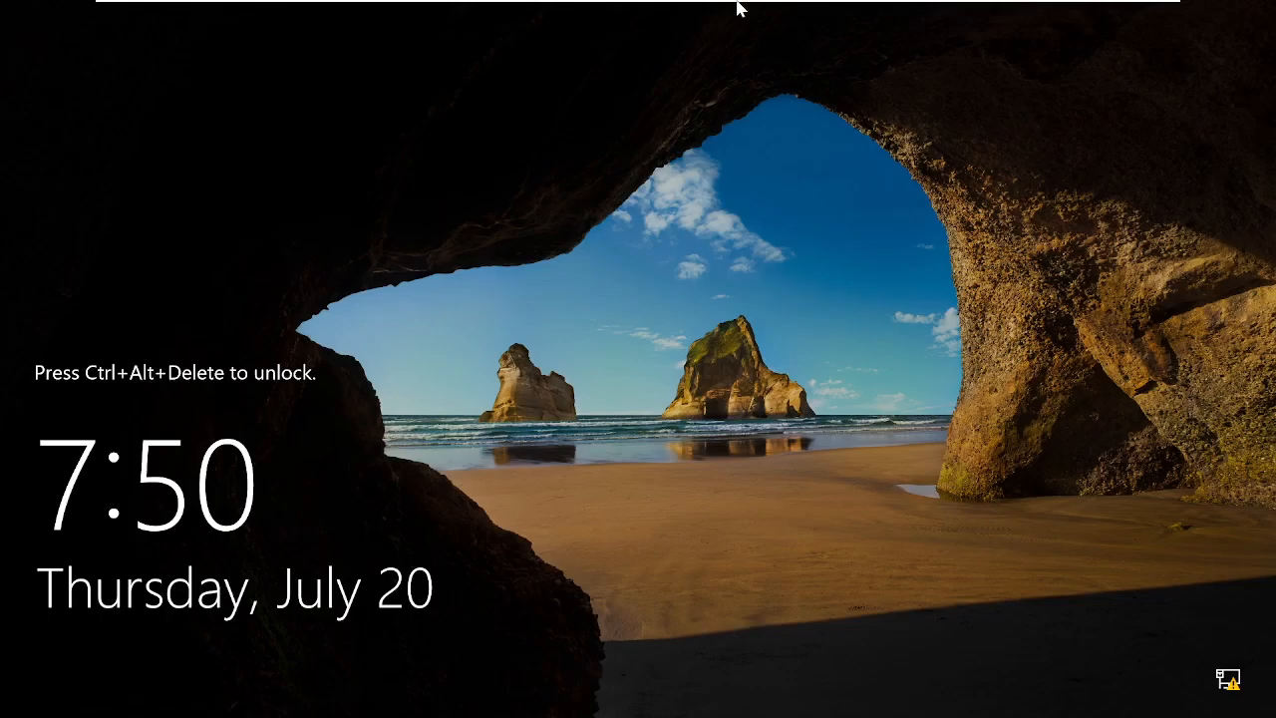
Send Ctrl+Alt+Del to the CDC01 VM and sign in as Administrator with the account password.
{"action": "mouse_move", "coordinate": [842, 8]}
{"action": "right_click", "coordinate": [937, 22]}
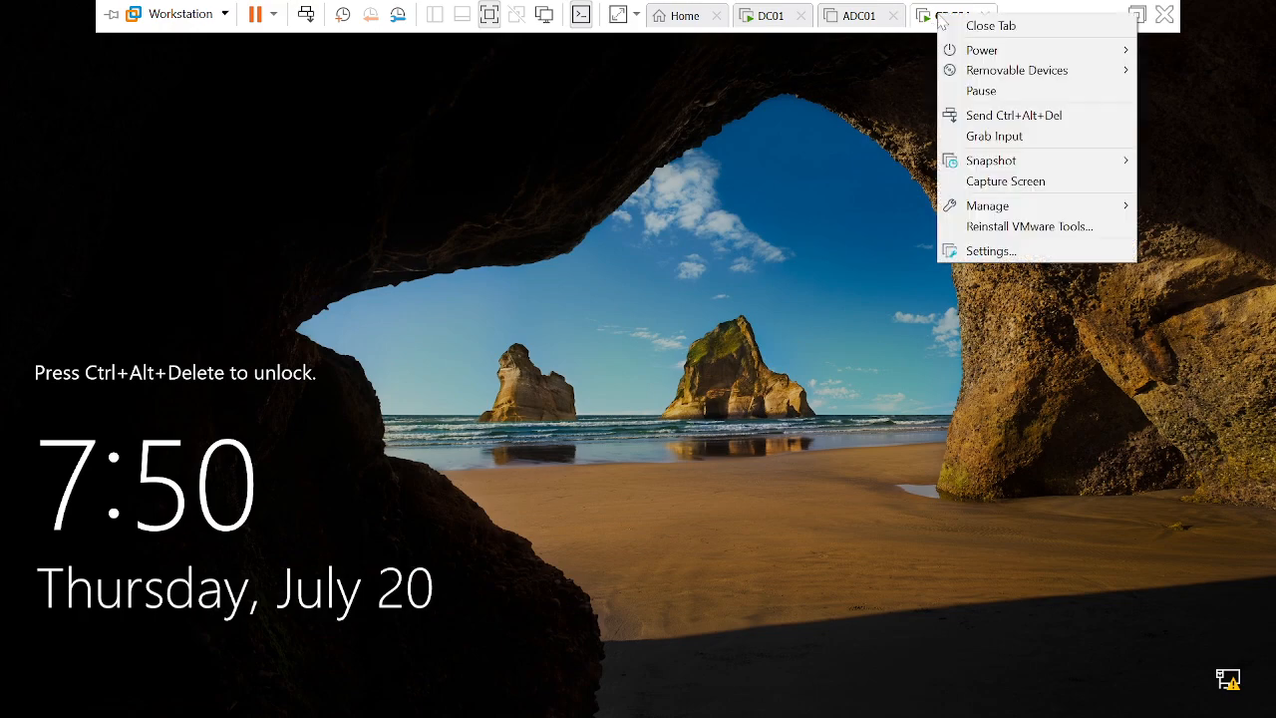
{"action": "left_click", "coordinate": [1009, 116]}
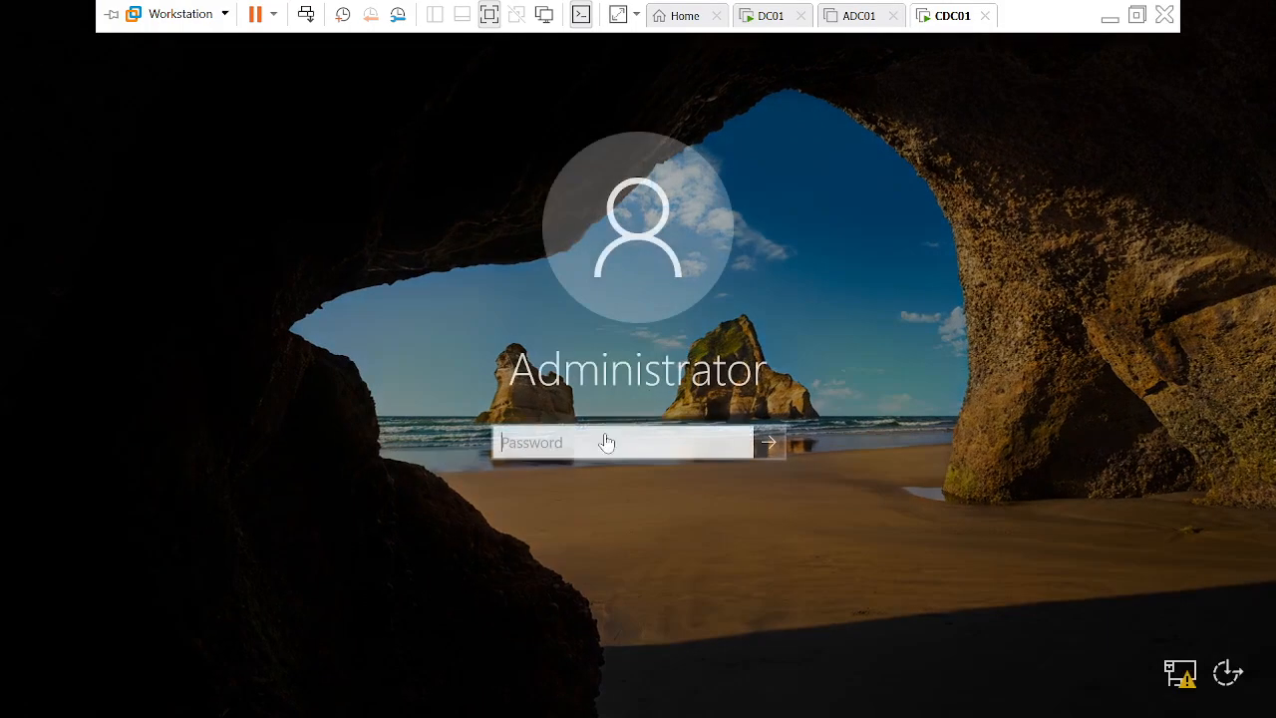
{"action": "type", "text": "P••••••••••"}
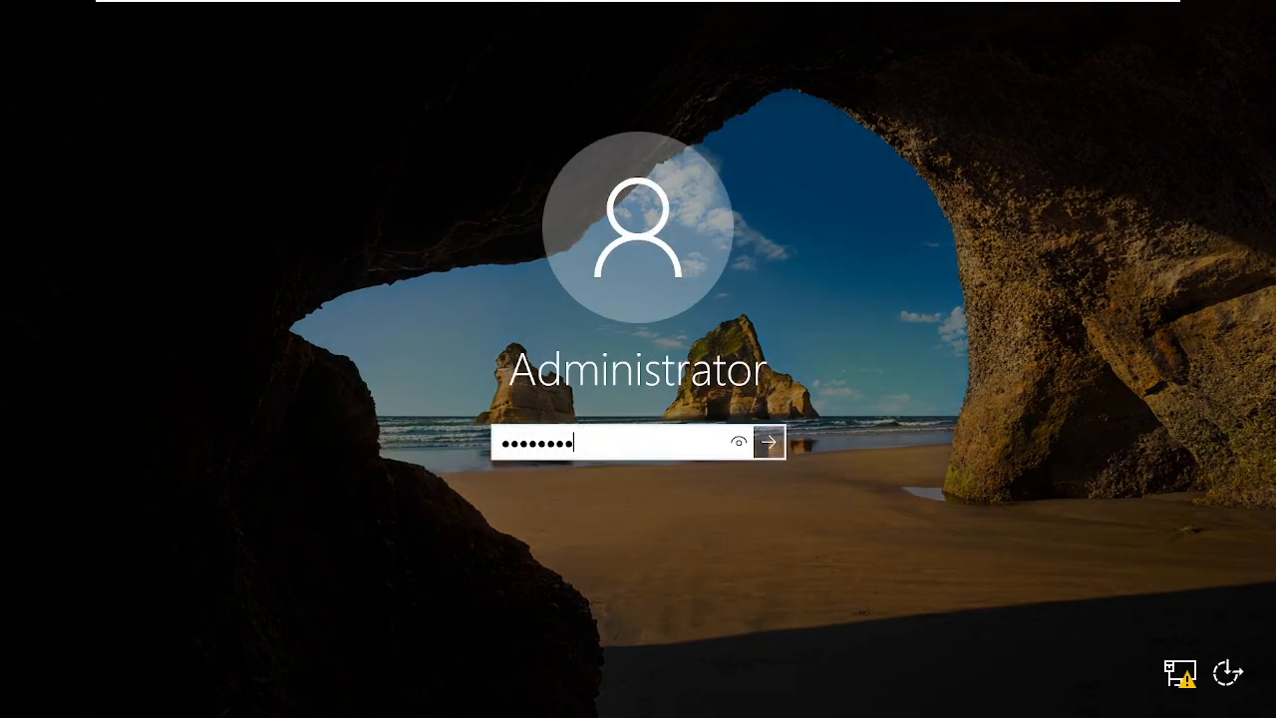
{"action": "key", "text": "Return"}
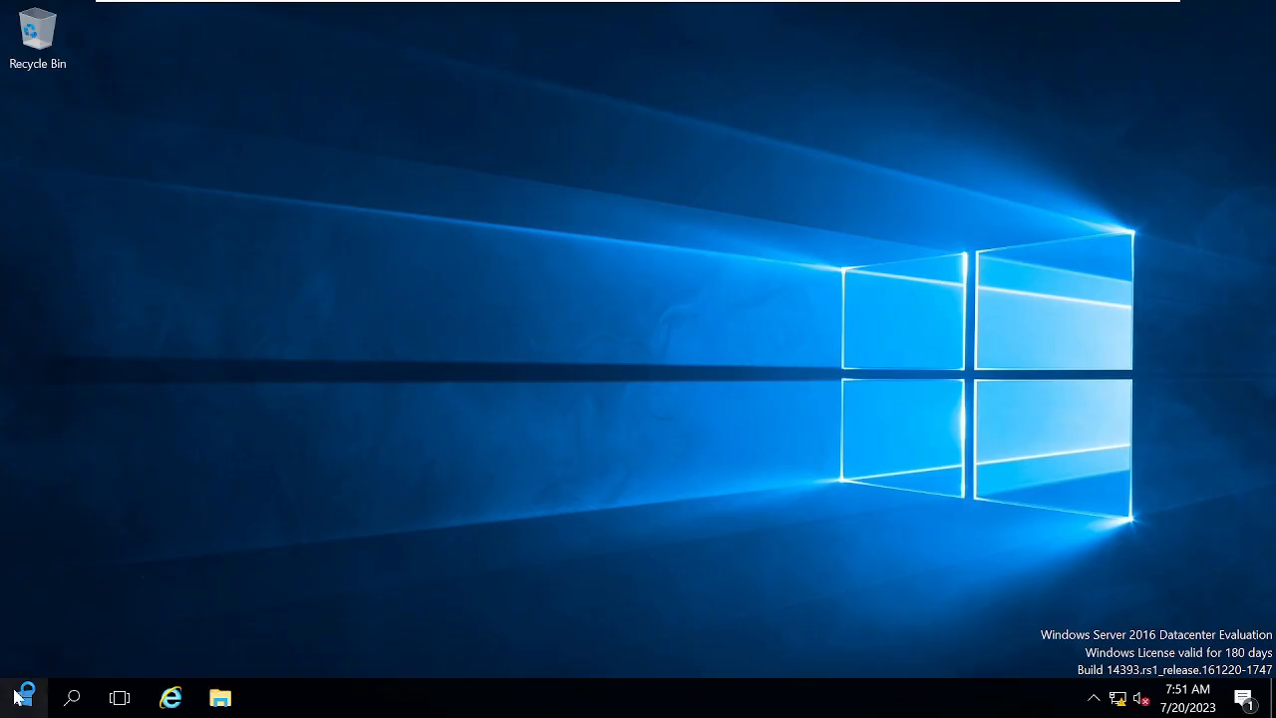
Run ipconfig /all and mark the DHCP, 192.168.190.150 address, gateway and 192.168.190.50 DNS lines.
{"action": "right_click", "coordinate": [21, 694]}
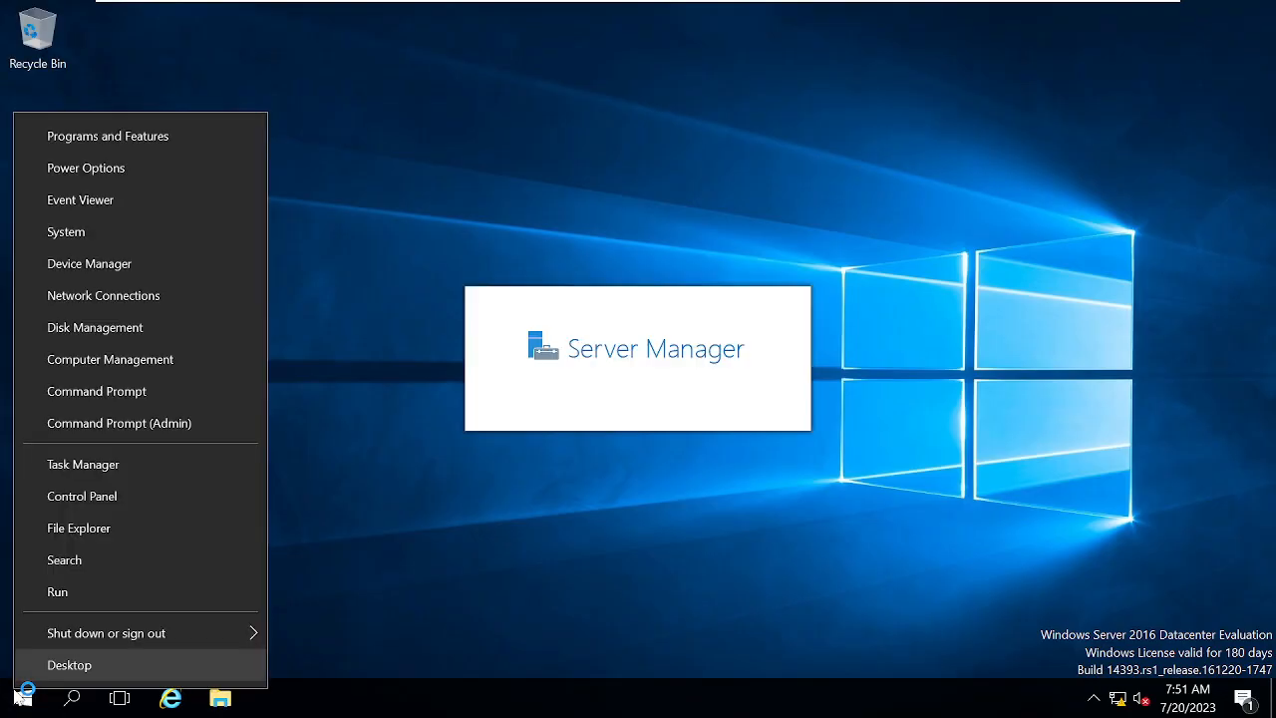
{"action": "left_click", "coordinate": [65, 597]}
{"action": "type", "text": "cmd"}
{"action": "key", "text": "Return"}
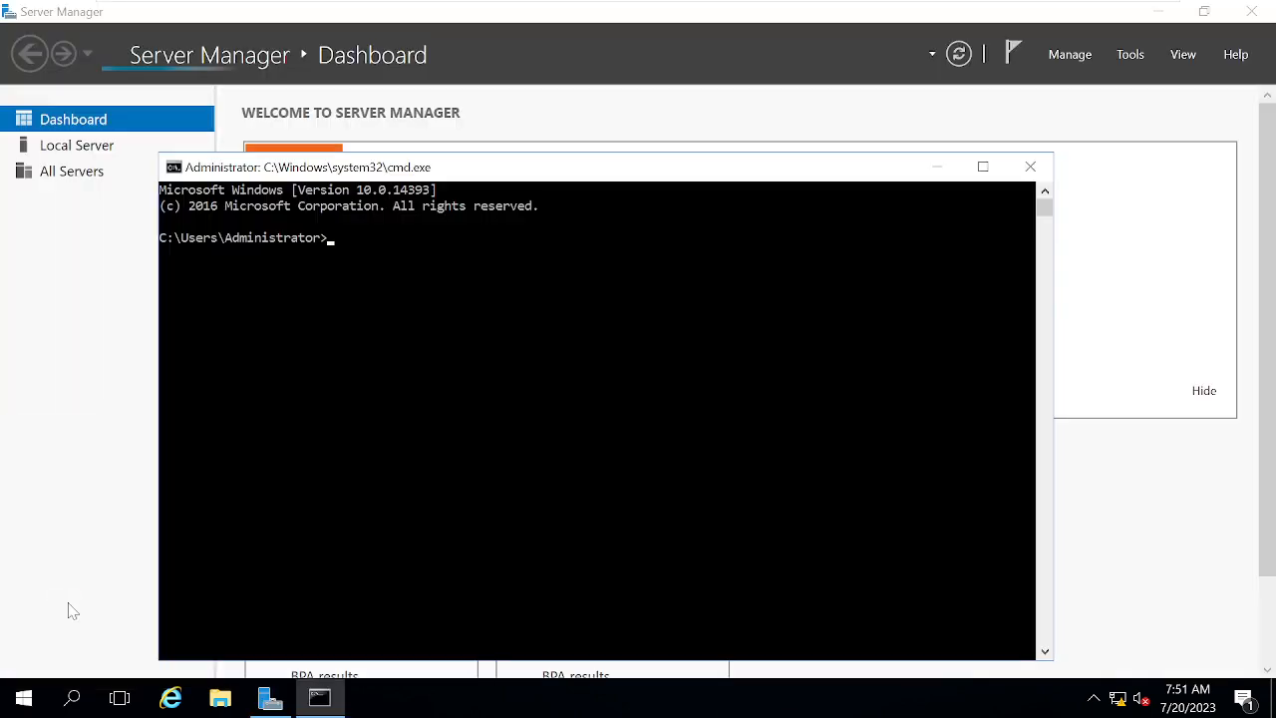
{"action": "type", "text": "ipconfig a/"}
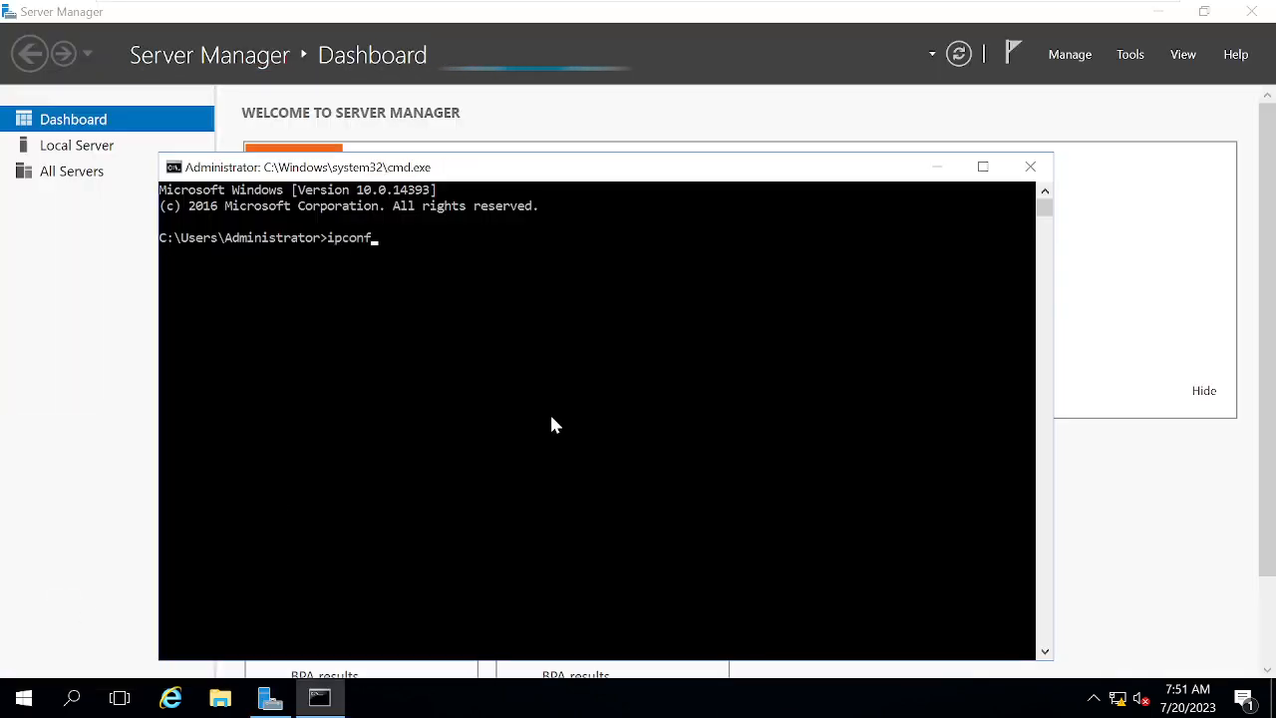
{"action": "key", "text": "BackSpace"}
{"action": "key", "text": "BackSpace"}
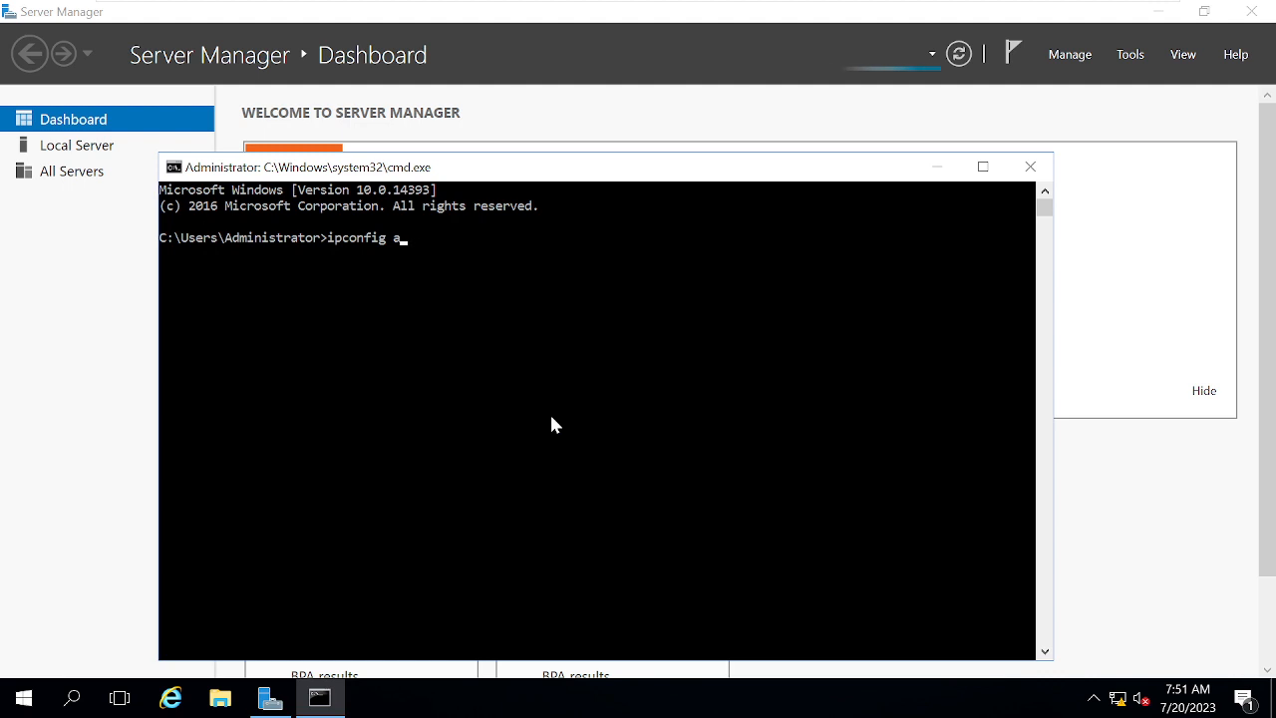
{"action": "type", "text": "/all"}
{"action": "key", "text": "Return"}
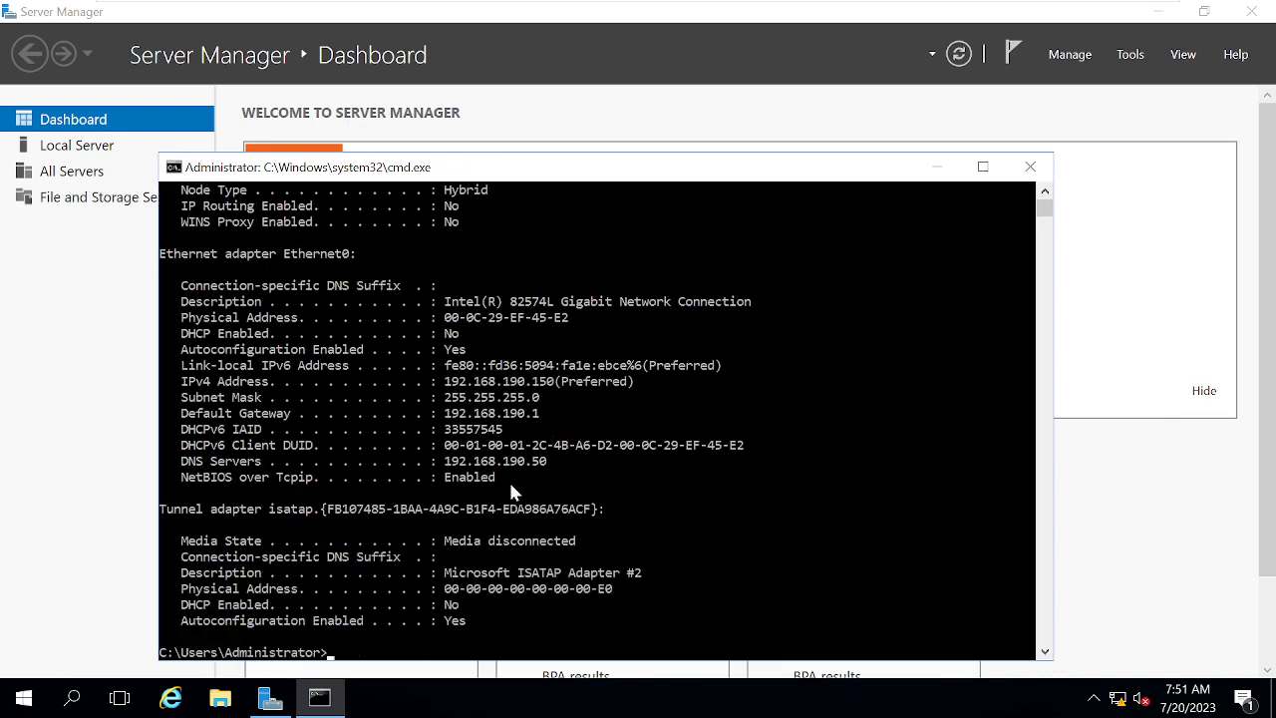
{"action": "left_click", "coordinate": [184, 605]}
{"action": "left_click_drag", "start_coordinate": [206, 610], "coordinate": [475, 610]}
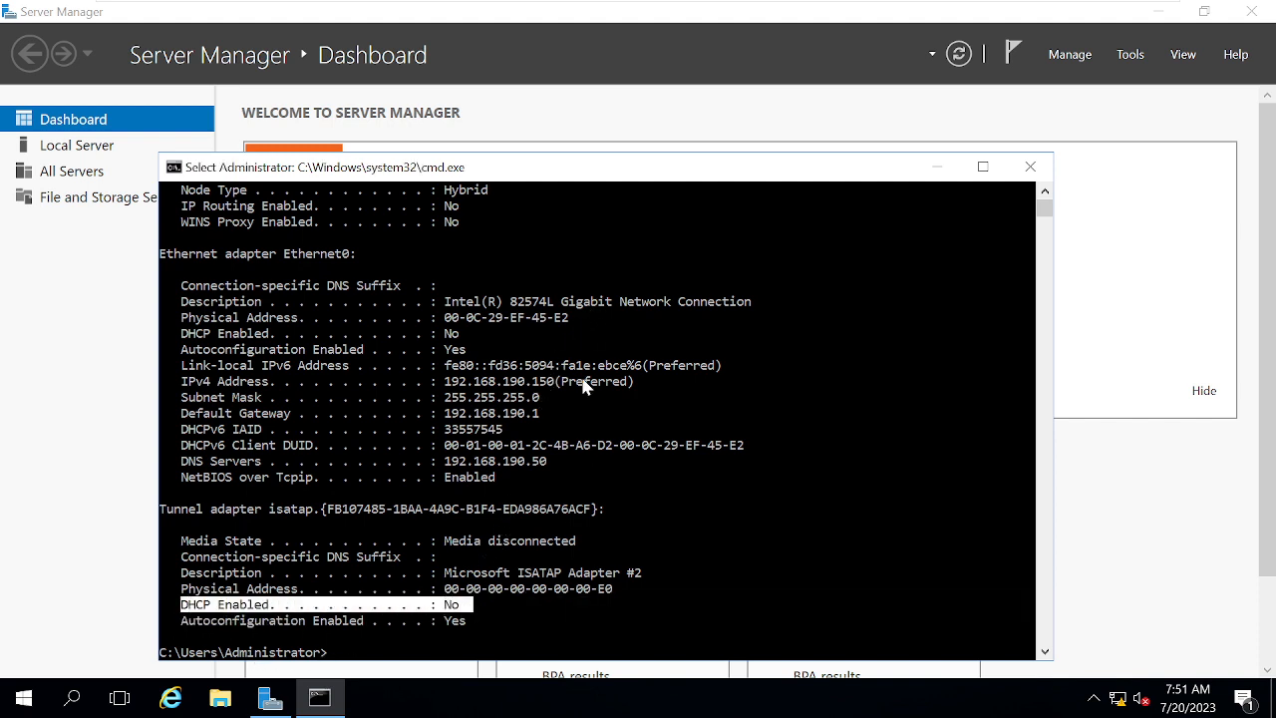
{"action": "mouse_move", "coordinate": [552, 462]}
{"action": "left_mouse_down"}
{"action": "mouse_move", "coordinate": [444, 468]}
{"action": "mouse_move", "coordinate": [631, 365]}
{"action": "left_mouse_up"}
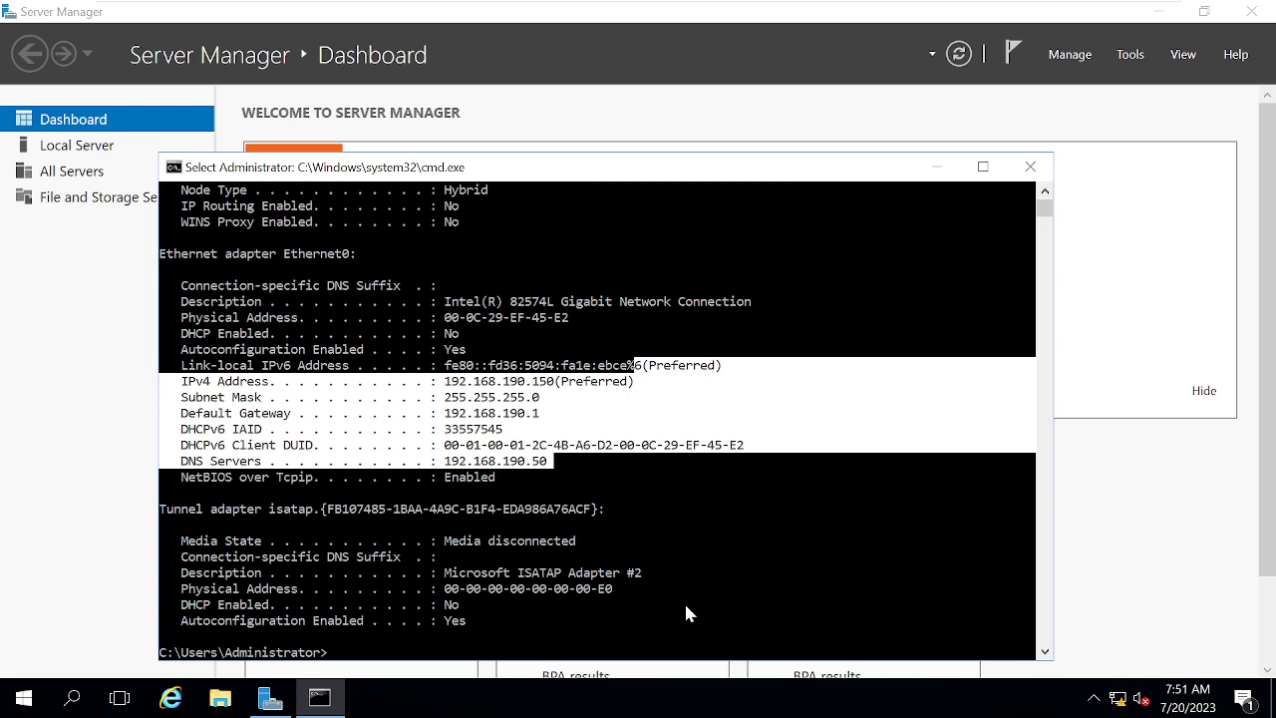
{"action": "key", "text": "Return"}
Confirm hostname returns CDC01, then close the command prompt.
{"action": "type", "text": "hostnam"}
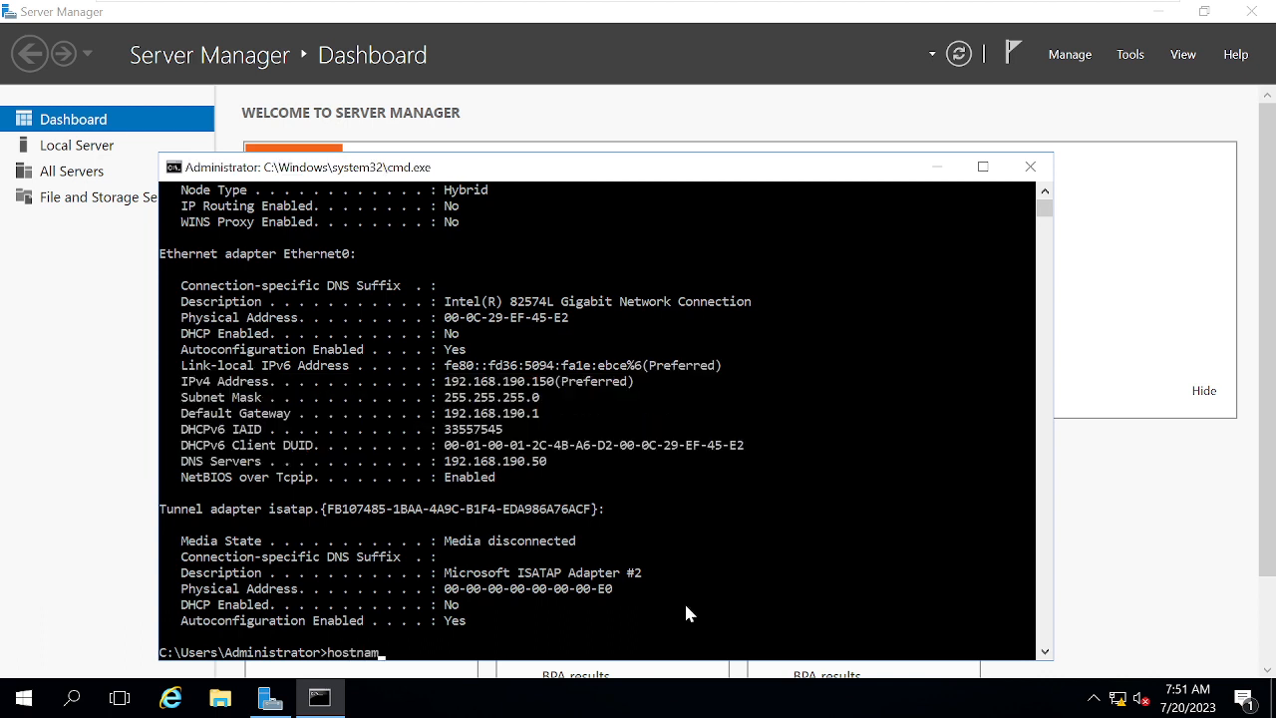
{"action": "type", "text": "e"}
{"action": "key", "text": "Return"}
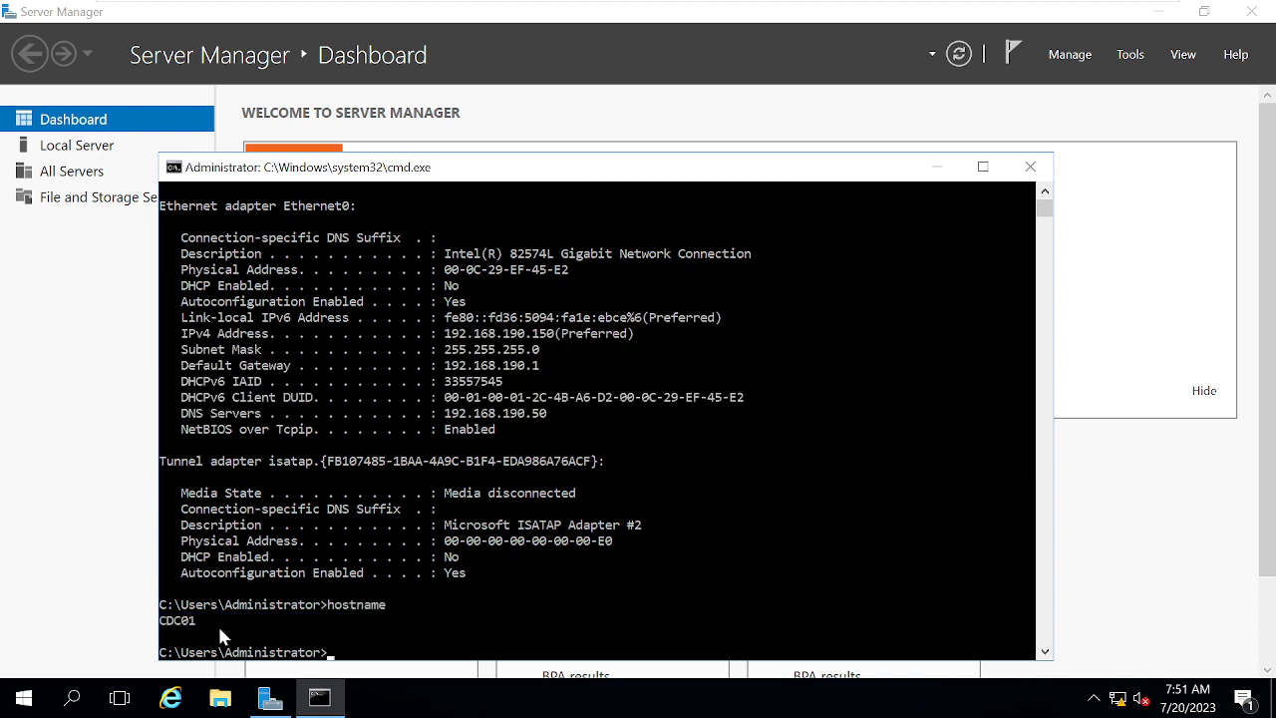
{"action": "left_click_drag", "start_coordinate": [211, 622], "coordinate": [213, 636]}
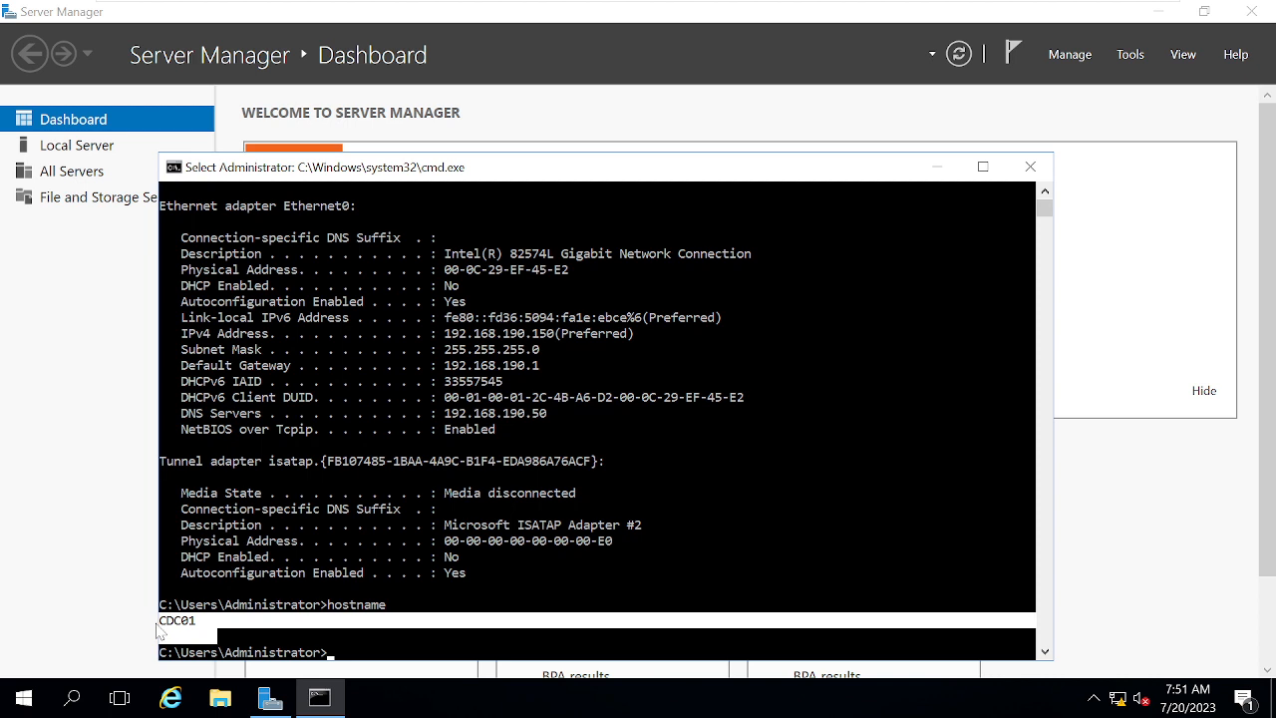
{"action": "left_click", "coordinate": [1029, 167]}
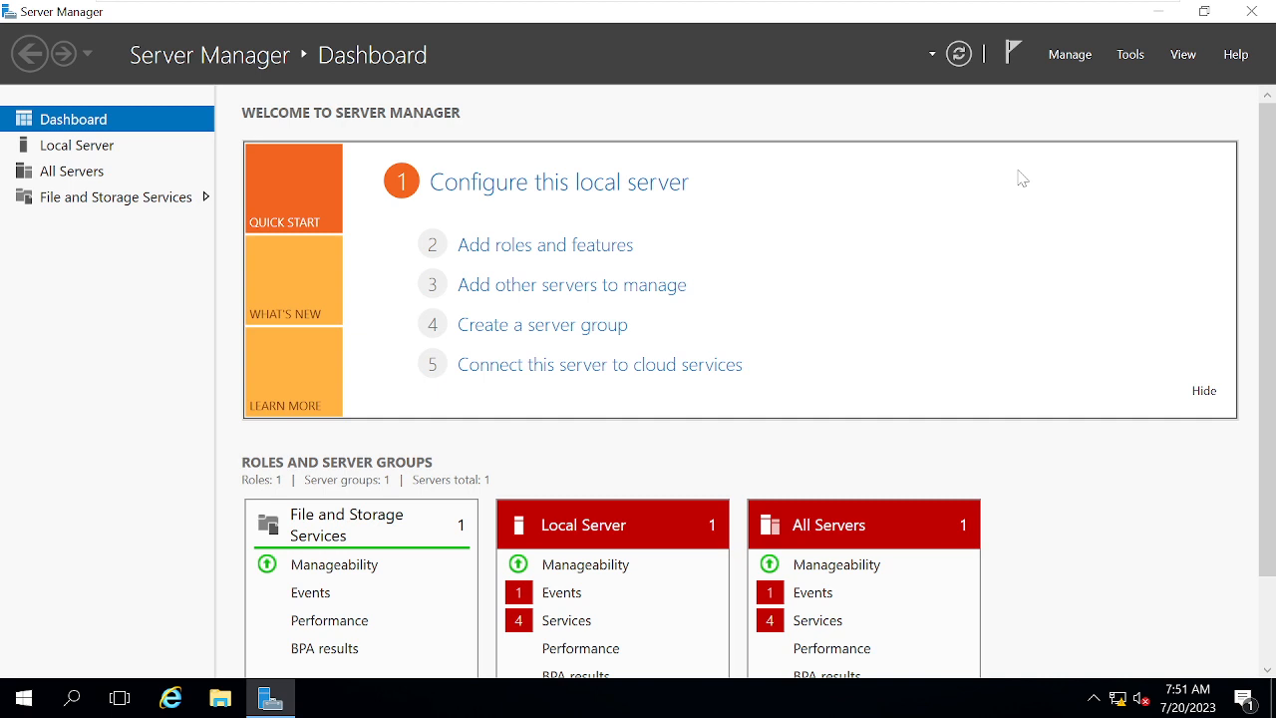
Add the Active Directory Domain Services role with its management tools to CDC01 and start installing.
{"action": "left_click", "coordinate": [563, 255]}
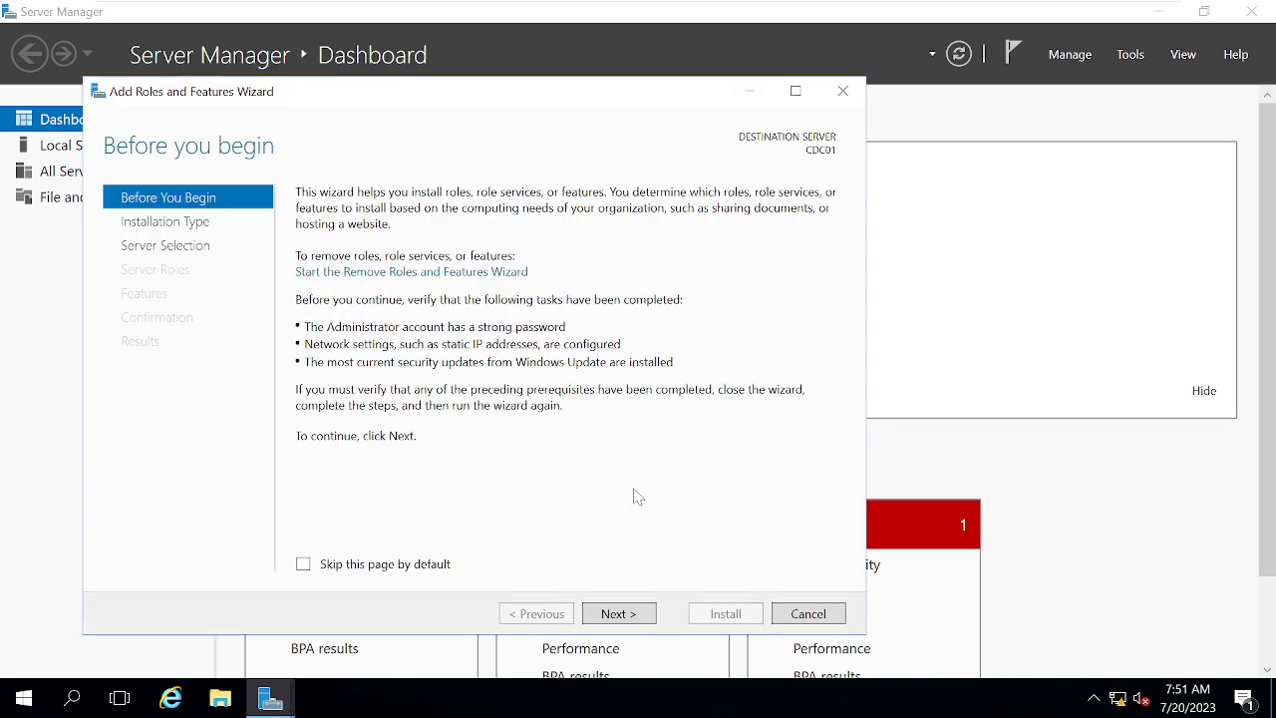
{"action": "left_click", "coordinate": [615, 615]}
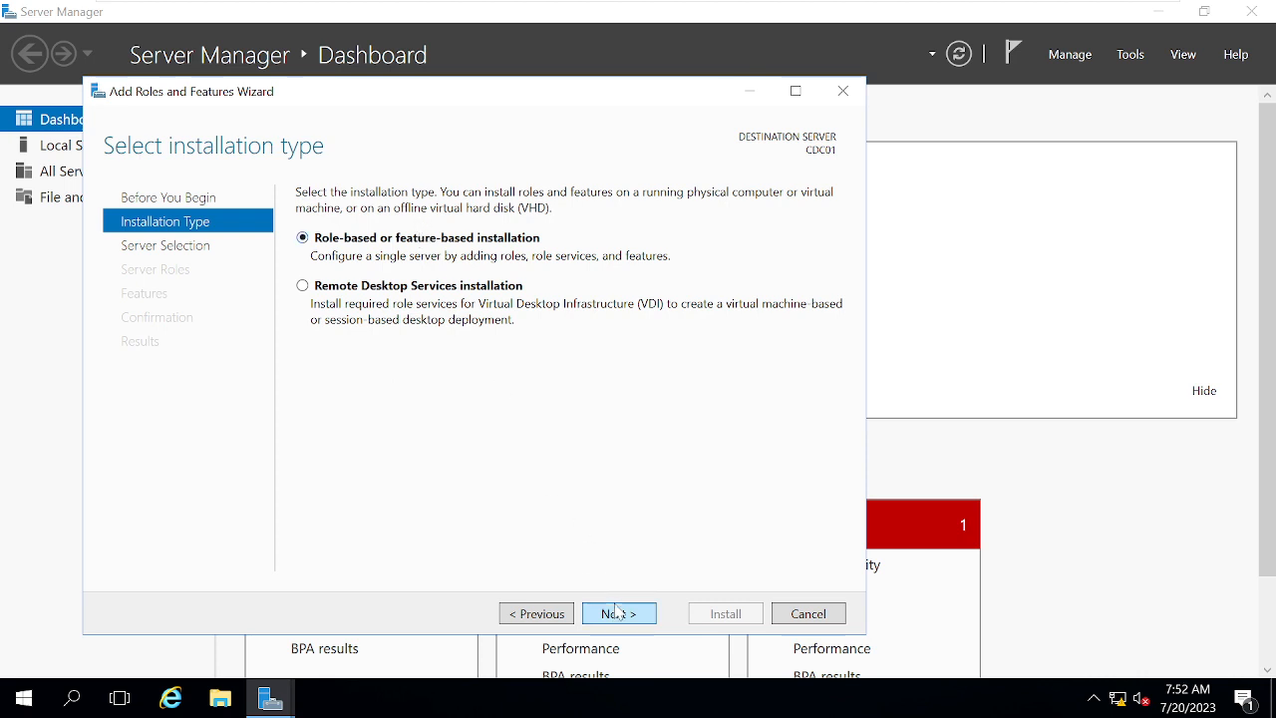
{"action": "left_click", "coordinate": [617, 612]}
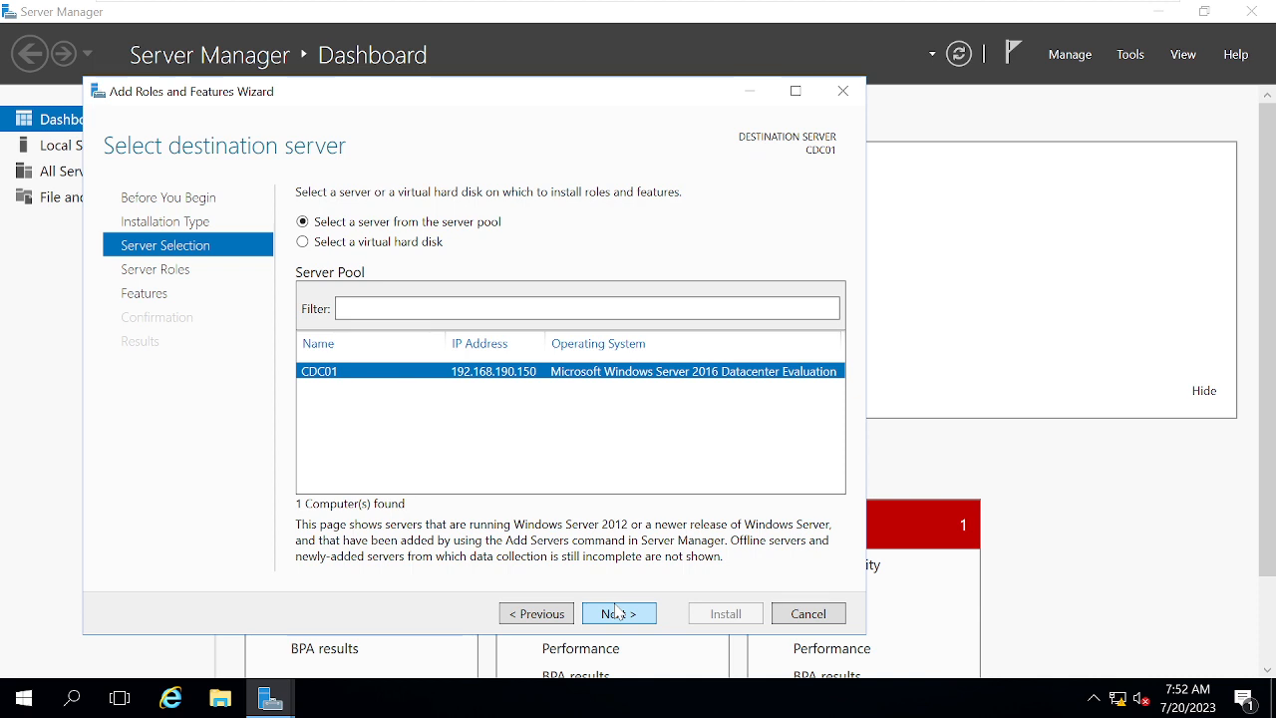
{"action": "left_click", "coordinate": [616, 611]}
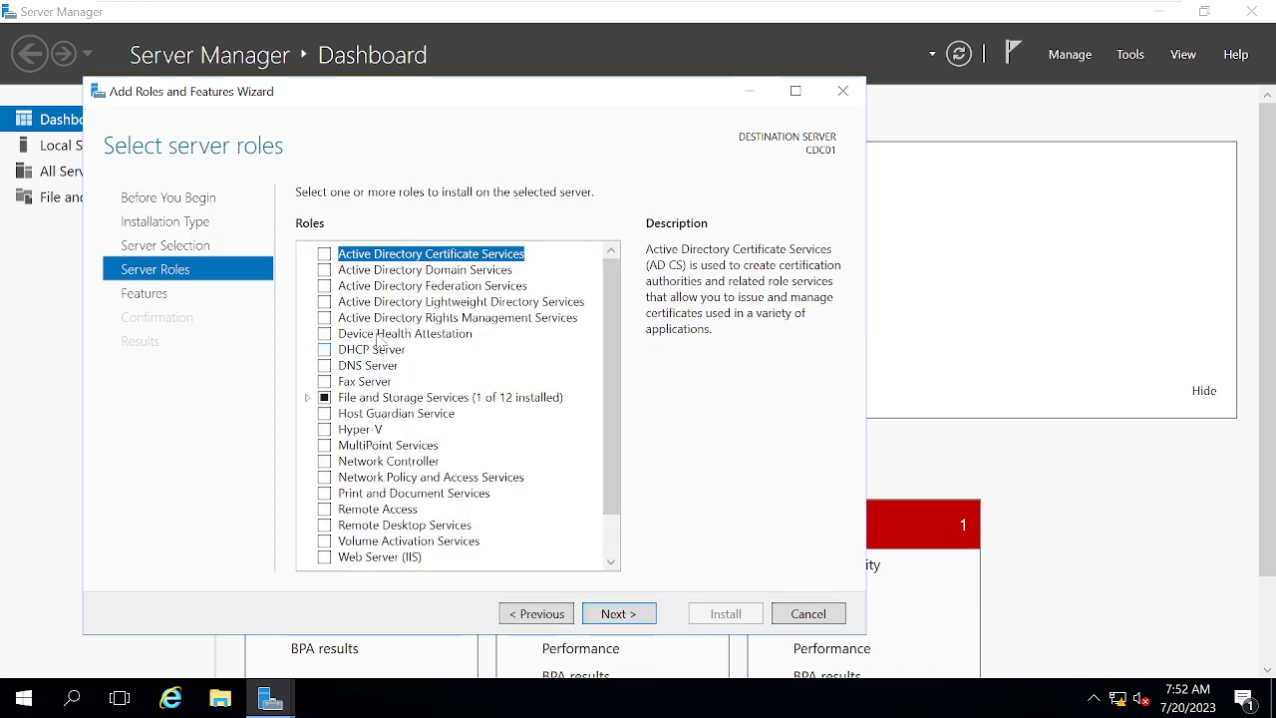
{"action": "left_click", "coordinate": [324, 270]}
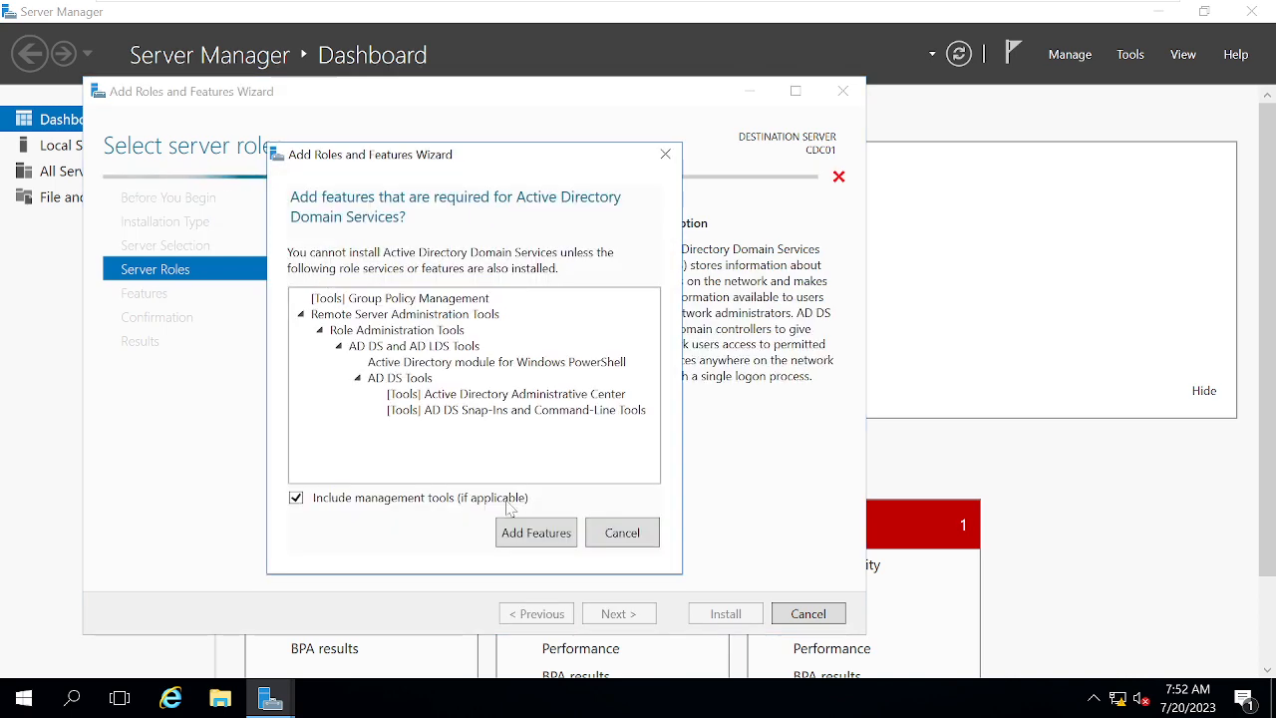
{"action": "left_click", "coordinate": [534, 532]}
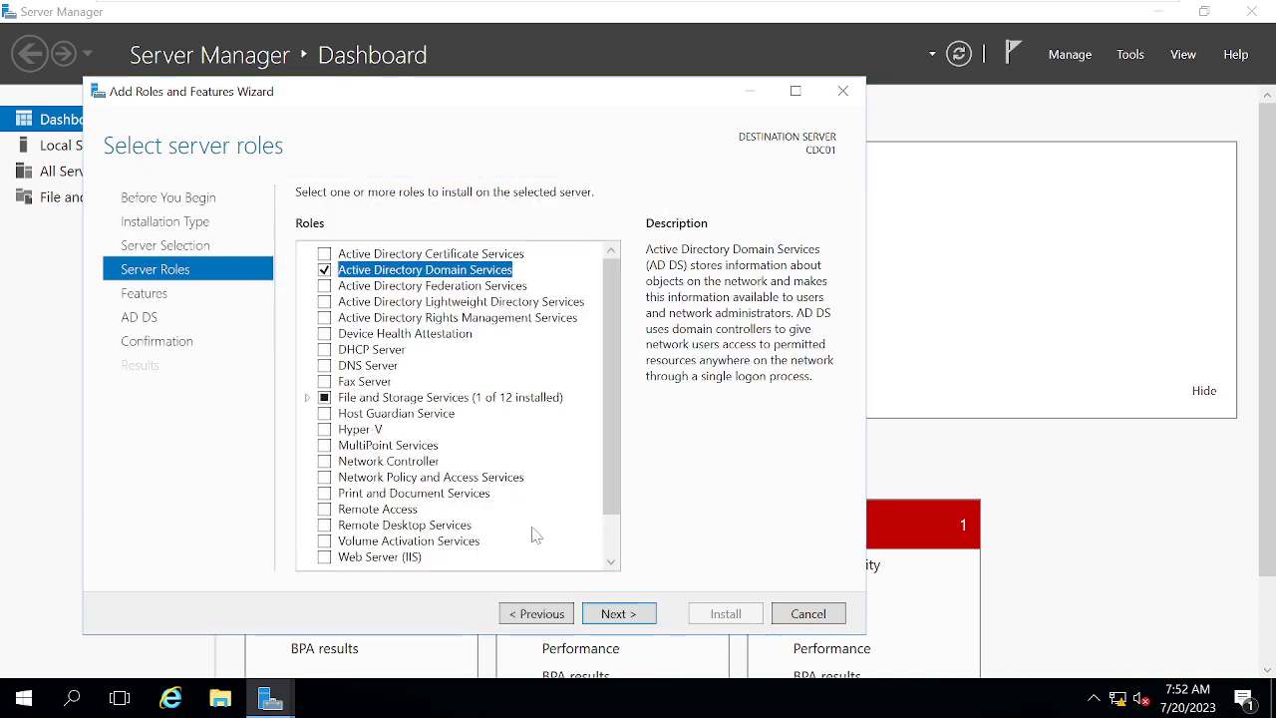
{"action": "left_click", "coordinate": [643, 614]}
{"action": "left_click", "coordinate": [644, 616]}
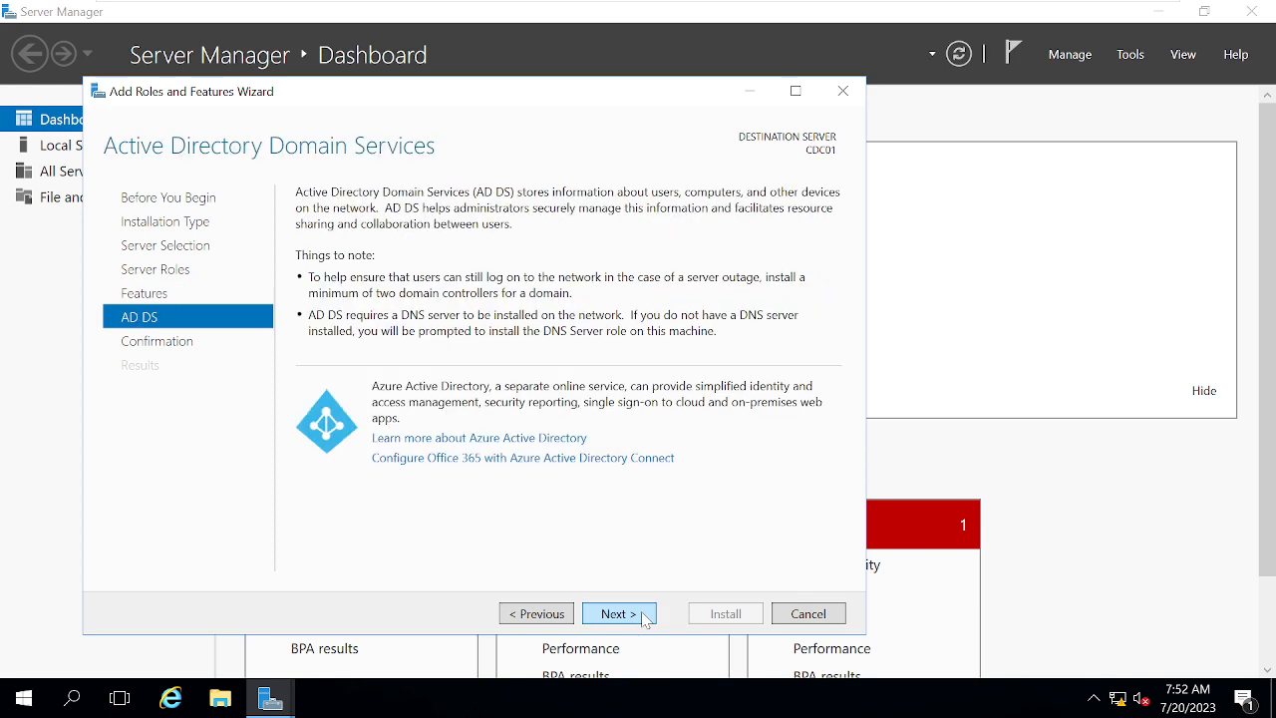
{"action": "left_click", "coordinate": [643, 615]}
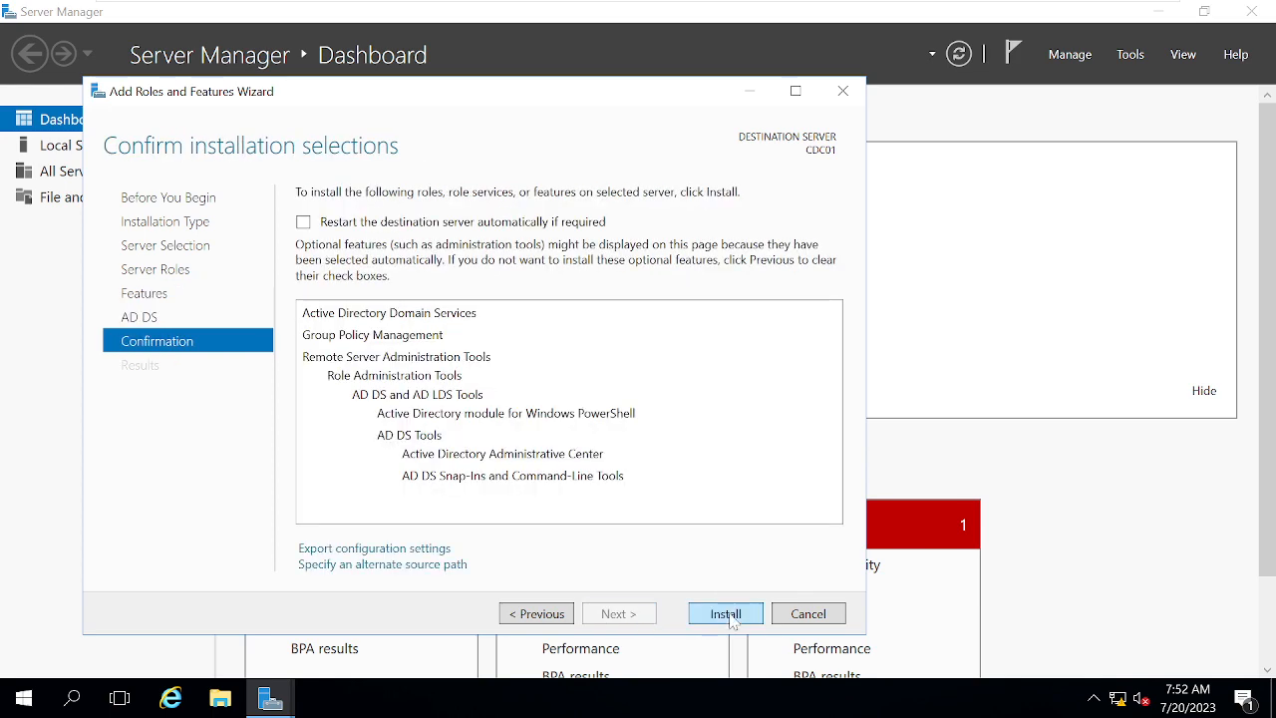
{"action": "left_click", "coordinate": [728, 615]}
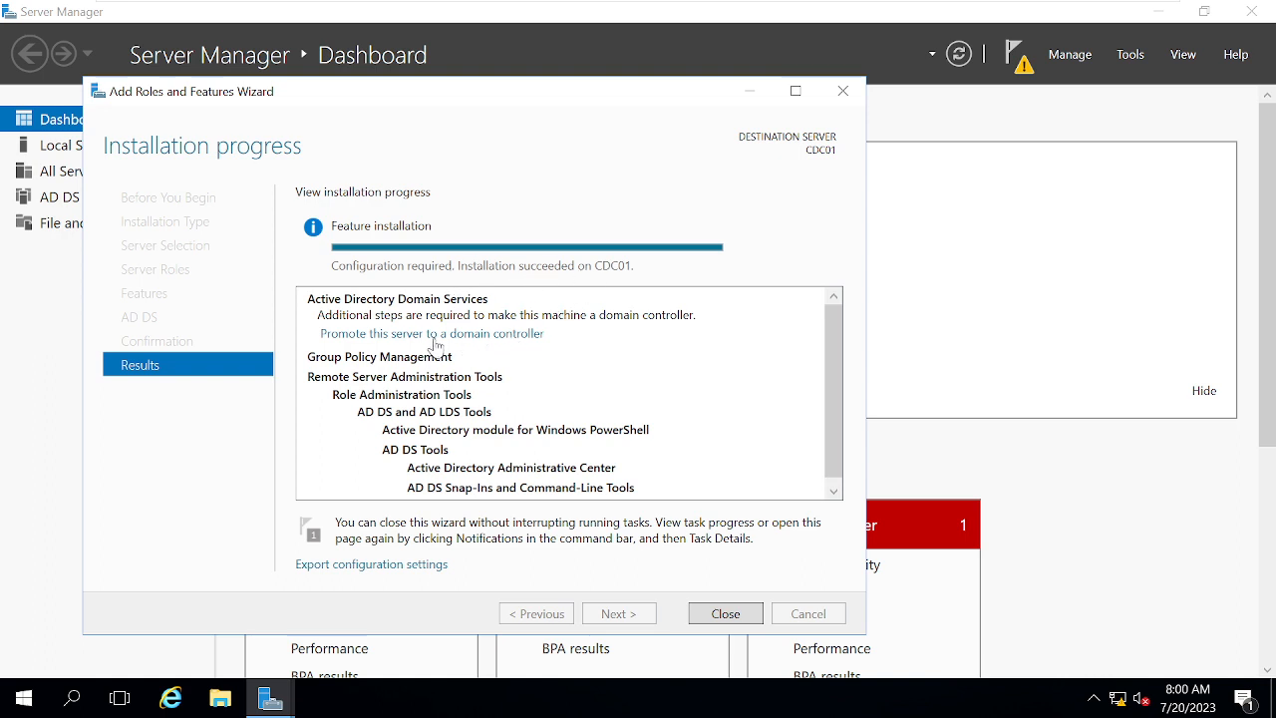
Close the finished wizard and choose Promote this server to a domain controller from notifications.
{"action": "left_click", "coordinate": [755, 613]}
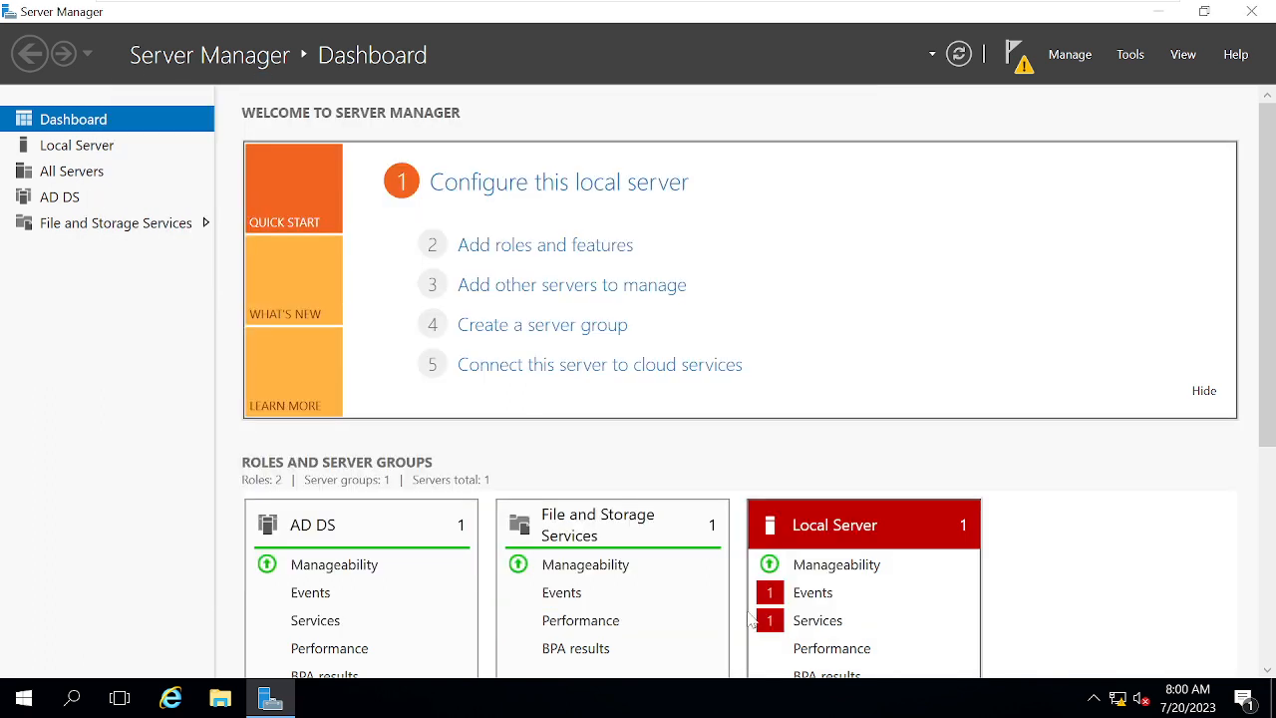
{"action": "left_click", "coordinate": [1022, 62]}
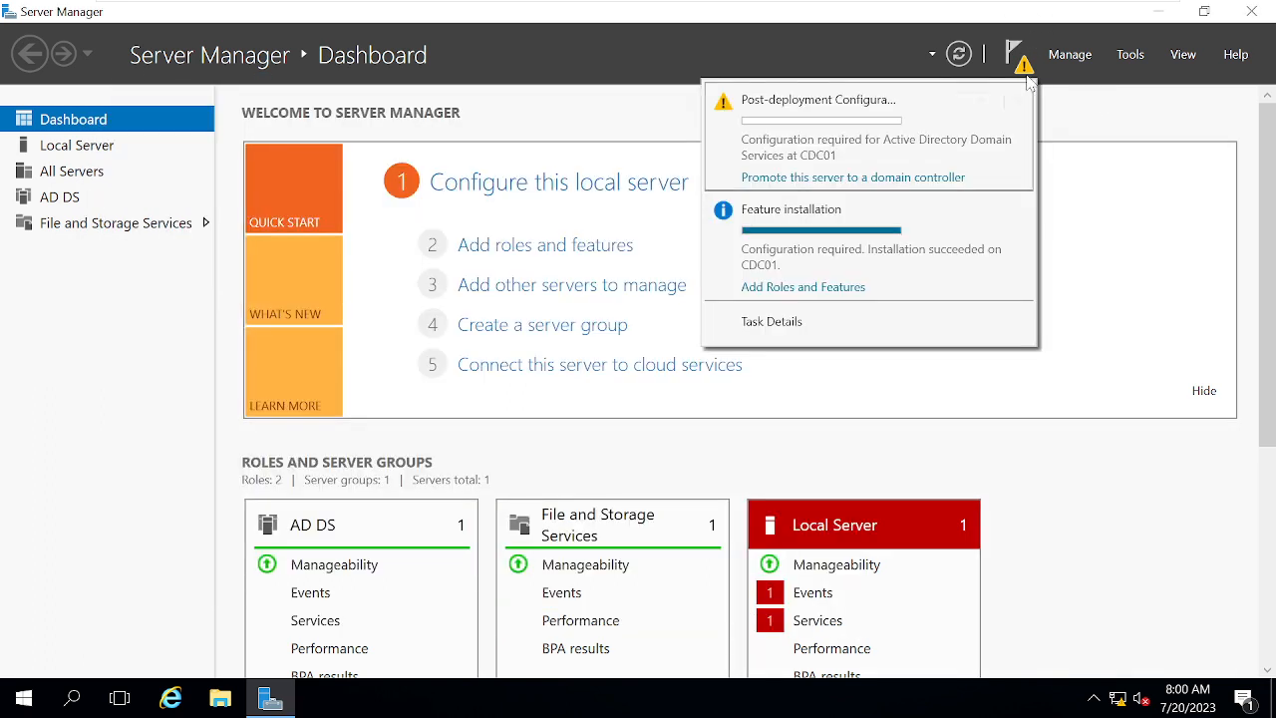
{"action": "left_click", "coordinate": [857, 179]}
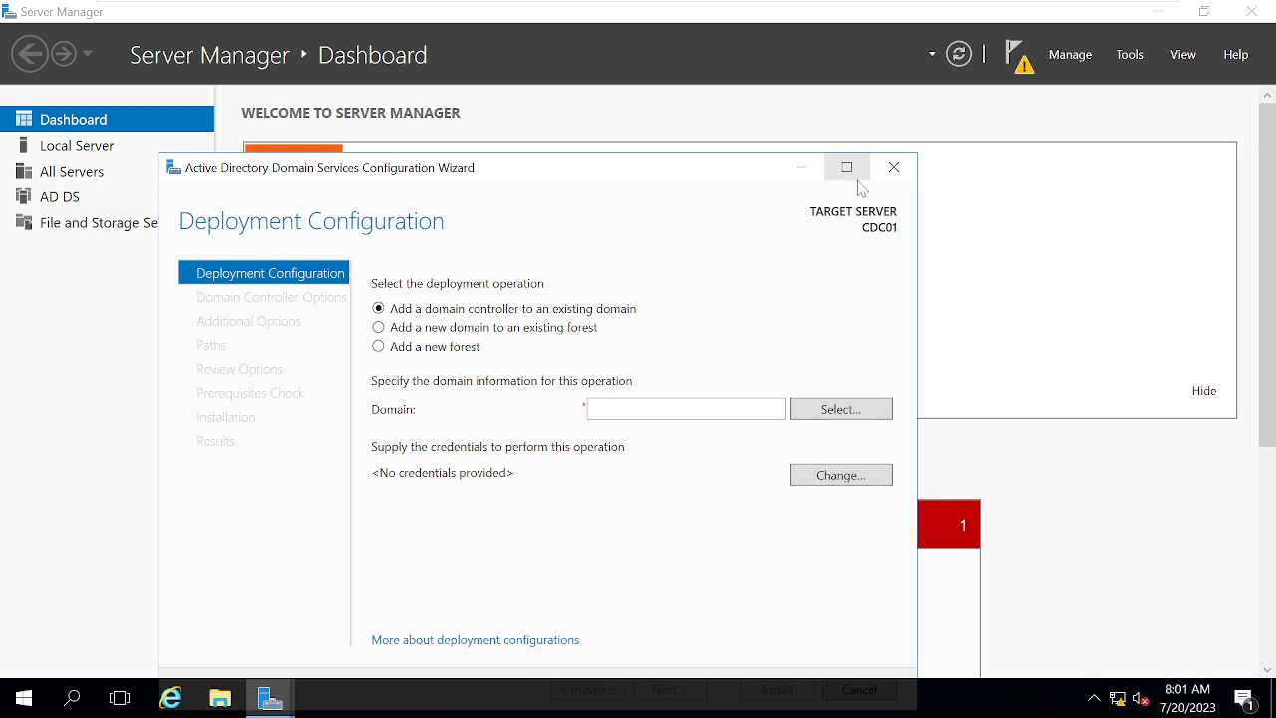
Choose a new child domain with parent Microsoft.com and domain name india.
{"action": "left_click", "coordinate": [487, 332]}
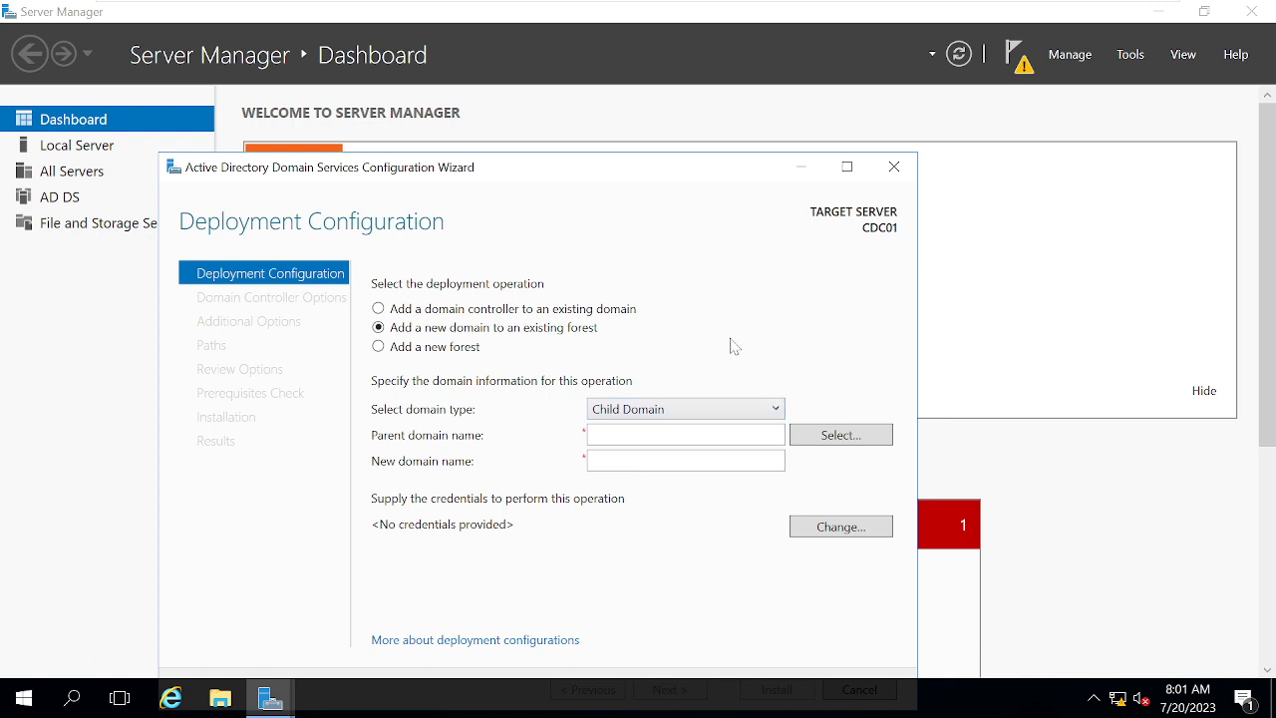
{"action": "left_click", "coordinate": [684, 435]}
{"action": "type", "text": "Mic"}
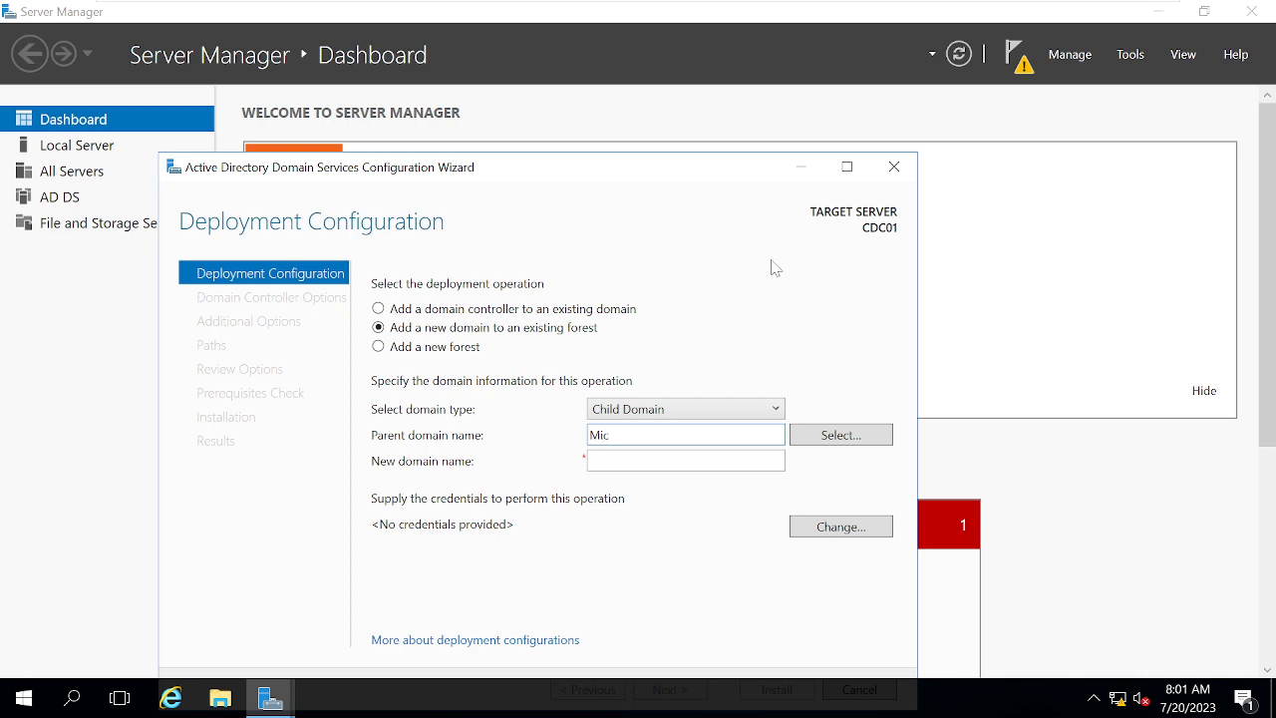
{"action": "type", "text": "rosoft.com"}
{"action": "key", "text": "Tab"}
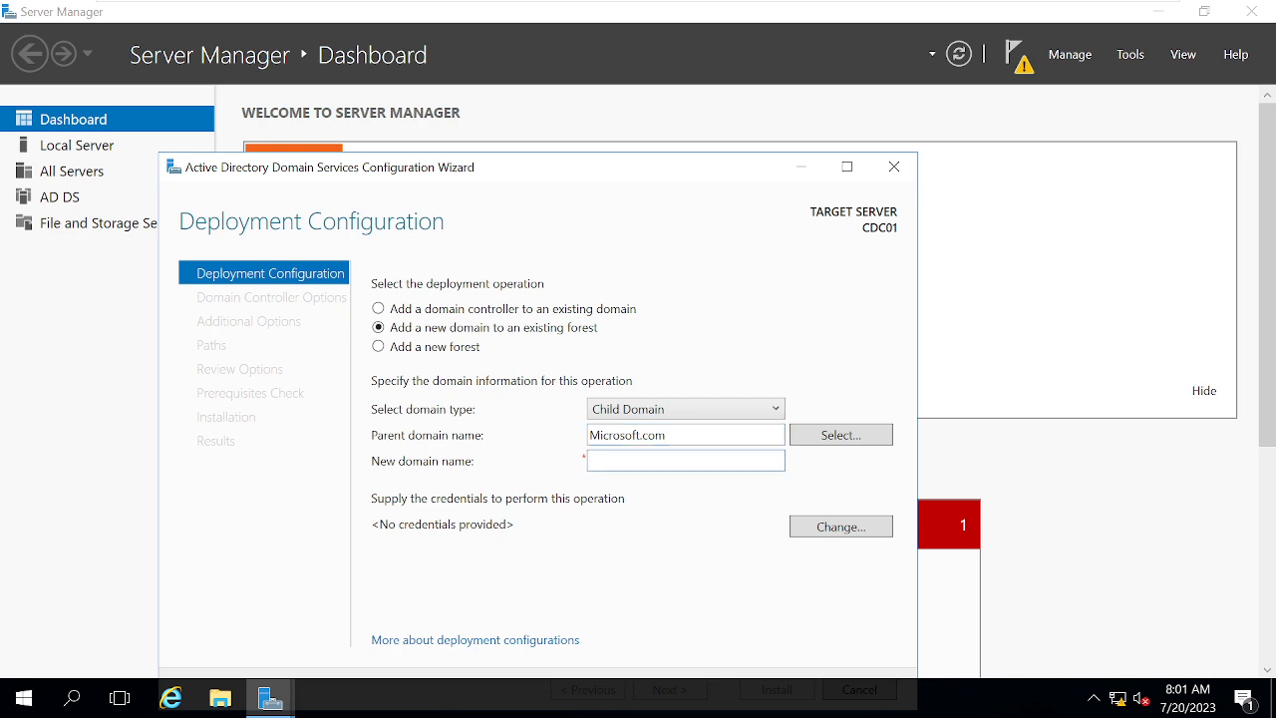
{"action": "type", "text": "india"}
Supply microsoft\administrator credentials with its password, pick Microsoft.com from the forest, and maximize the wizard.
{"action": "left_click", "coordinate": [839, 437]}
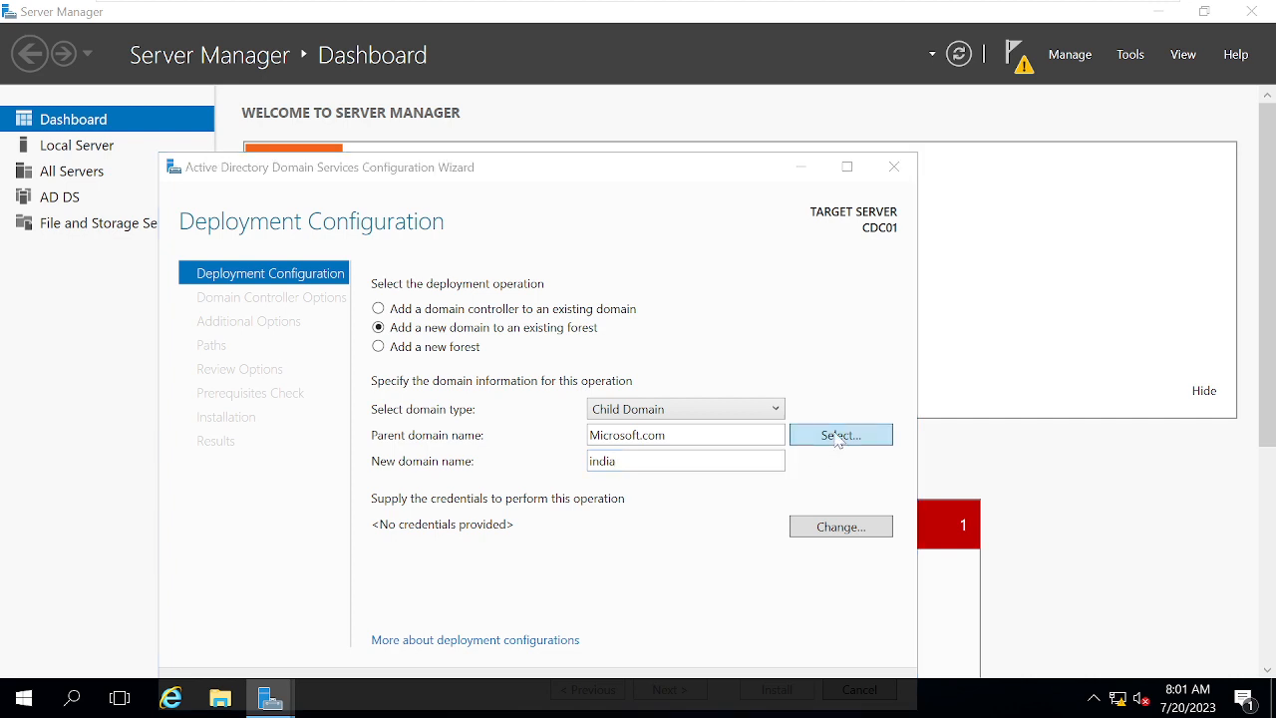
{"action": "type", "text": "mic"}
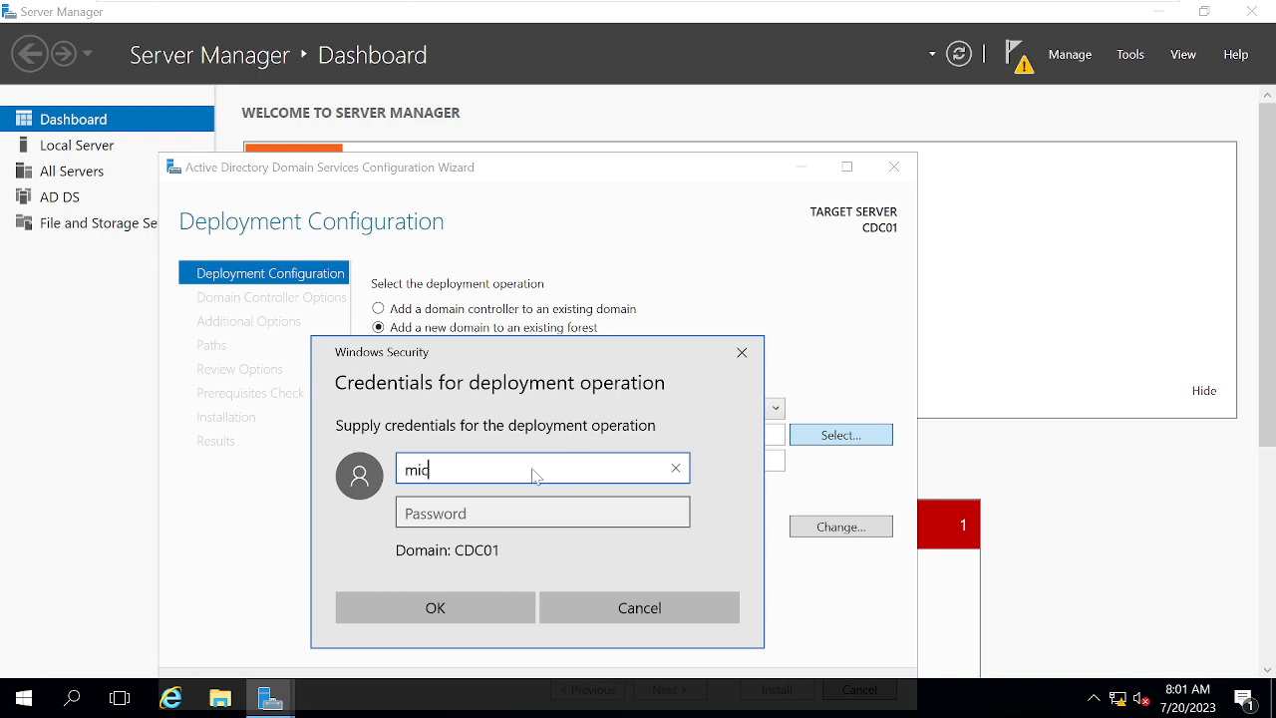
{"action": "type", "text": "rosoft\\adminis"}
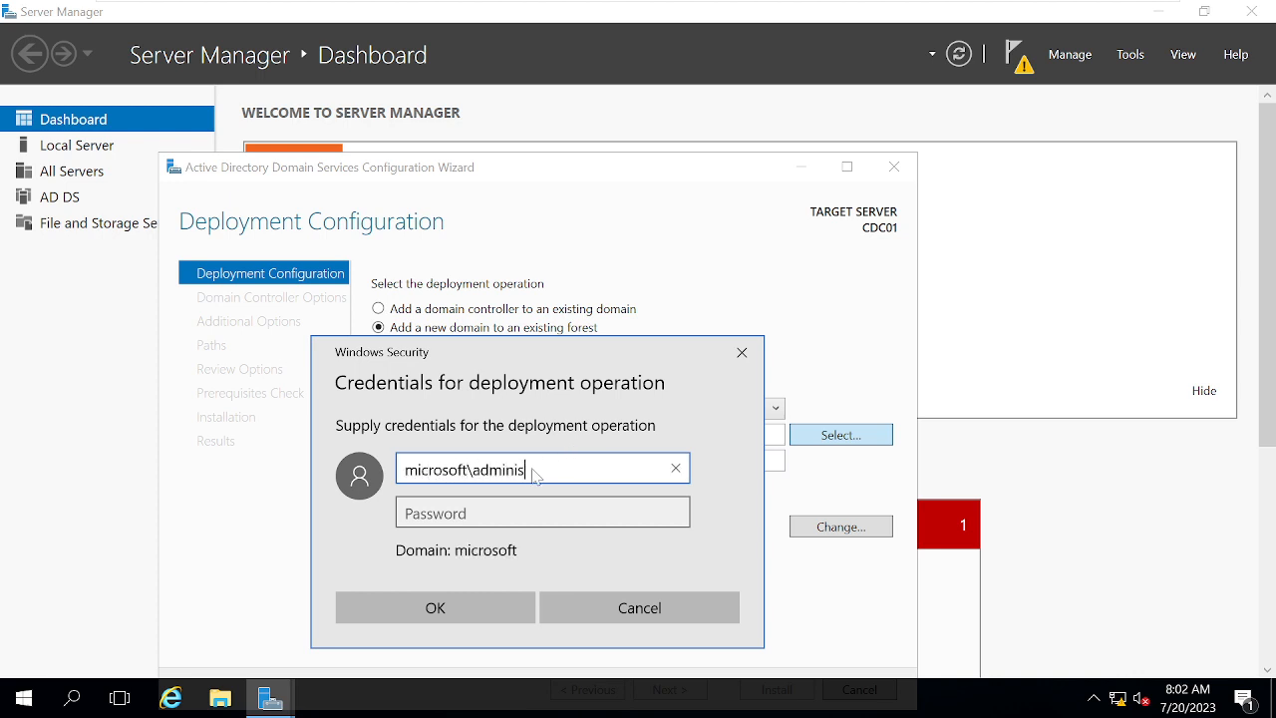
{"action": "type", "text": "trator"}
{"action": "key", "text": "Tab"}
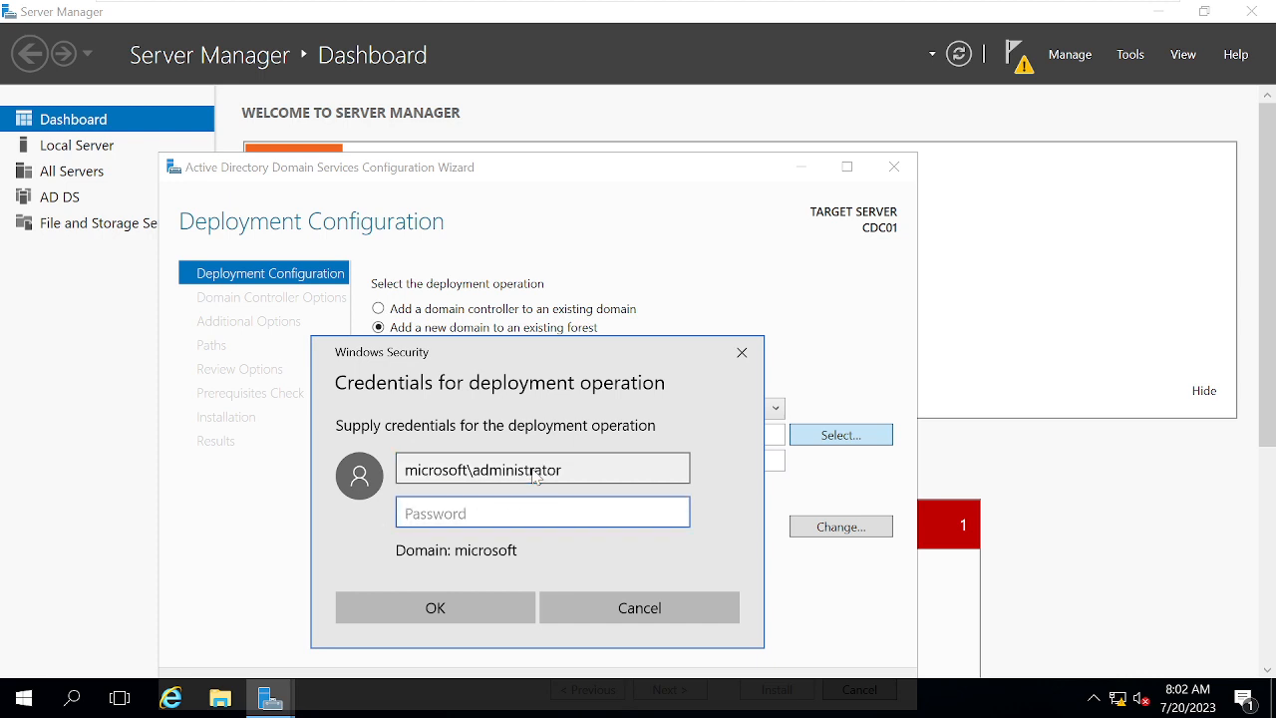
{"action": "type", "text": "Password123"}
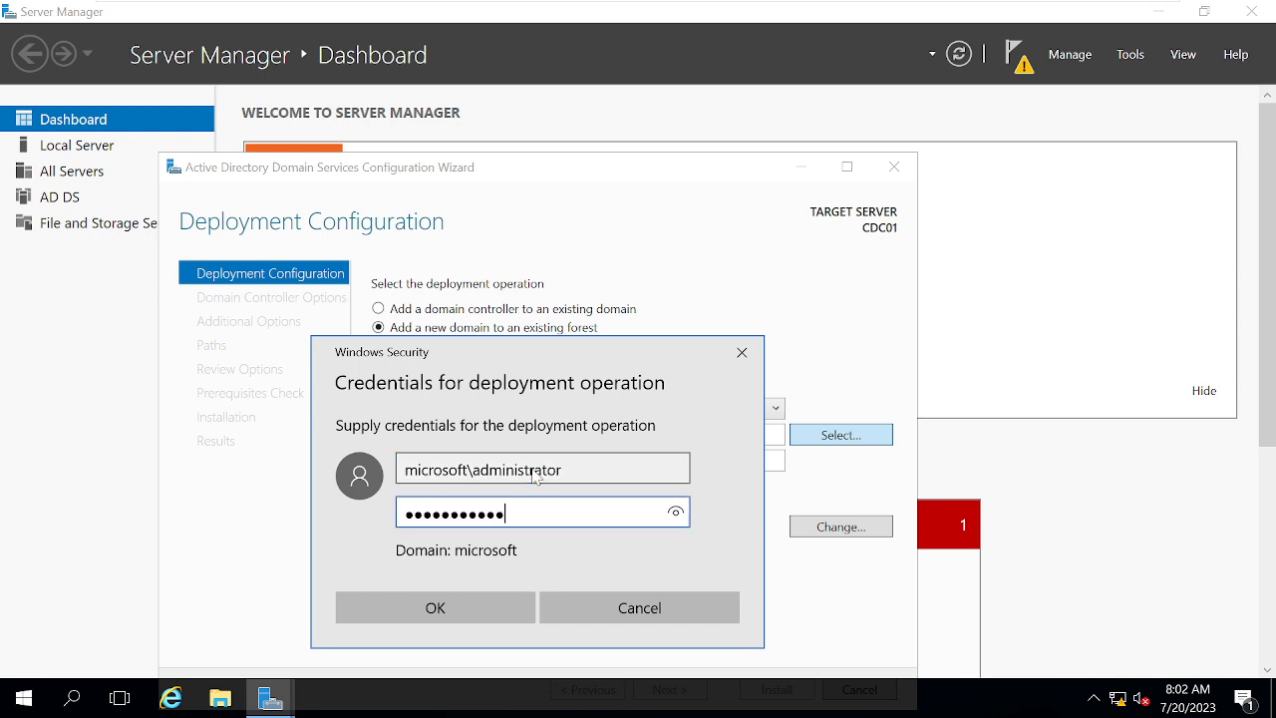
{"action": "left_click", "coordinate": [455, 609]}
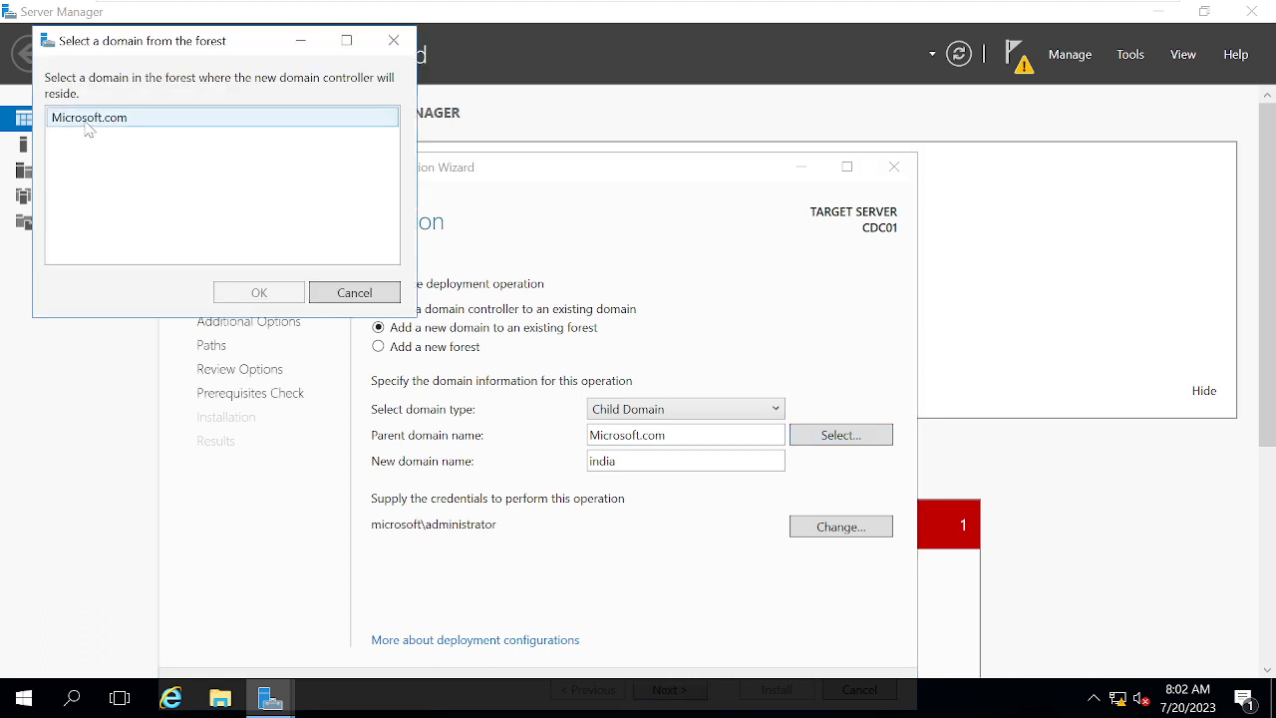
{"action": "left_click", "coordinate": [88, 125]}
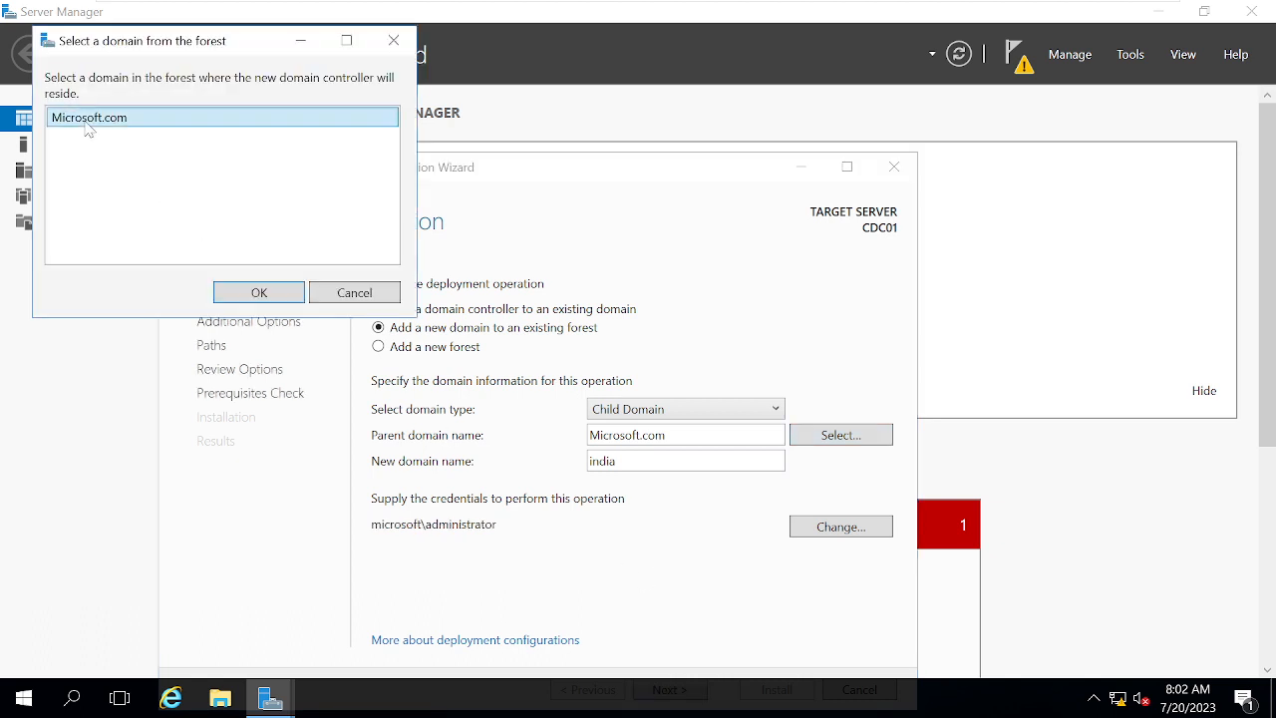
{"action": "left_click", "coordinate": [257, 293]}
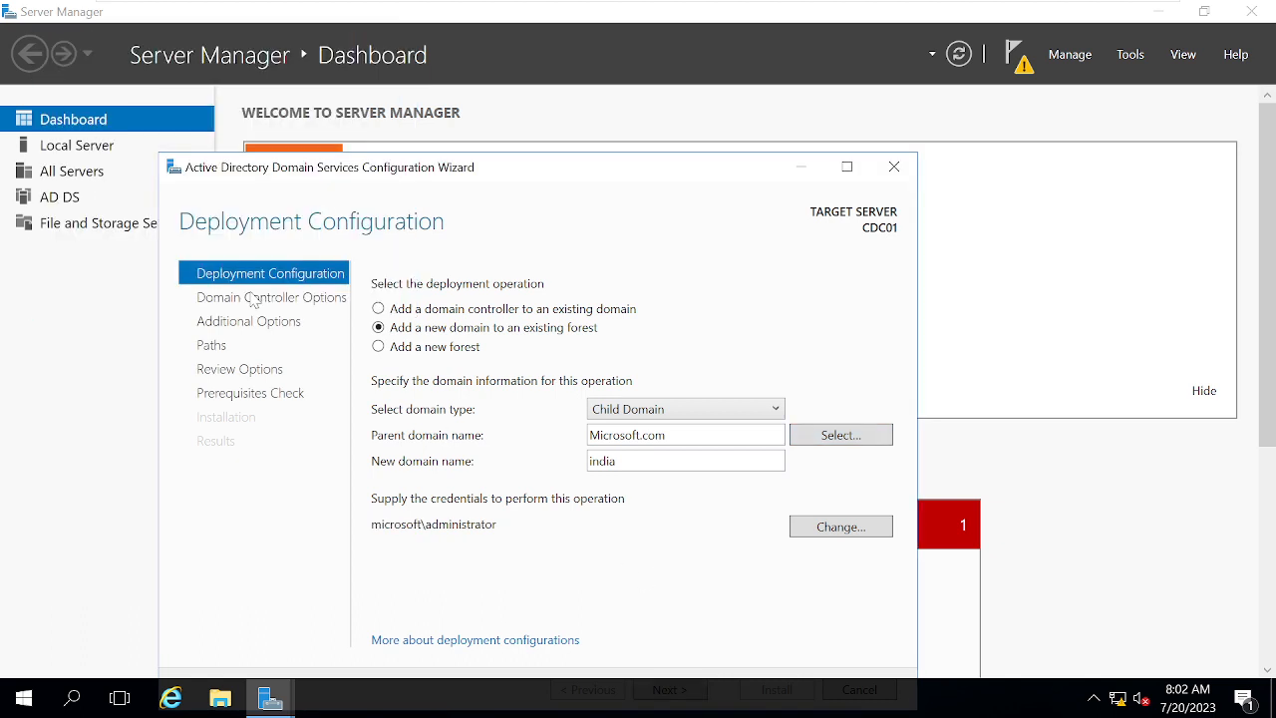
{"action": "left_click", "coordinate": [847, 167]}
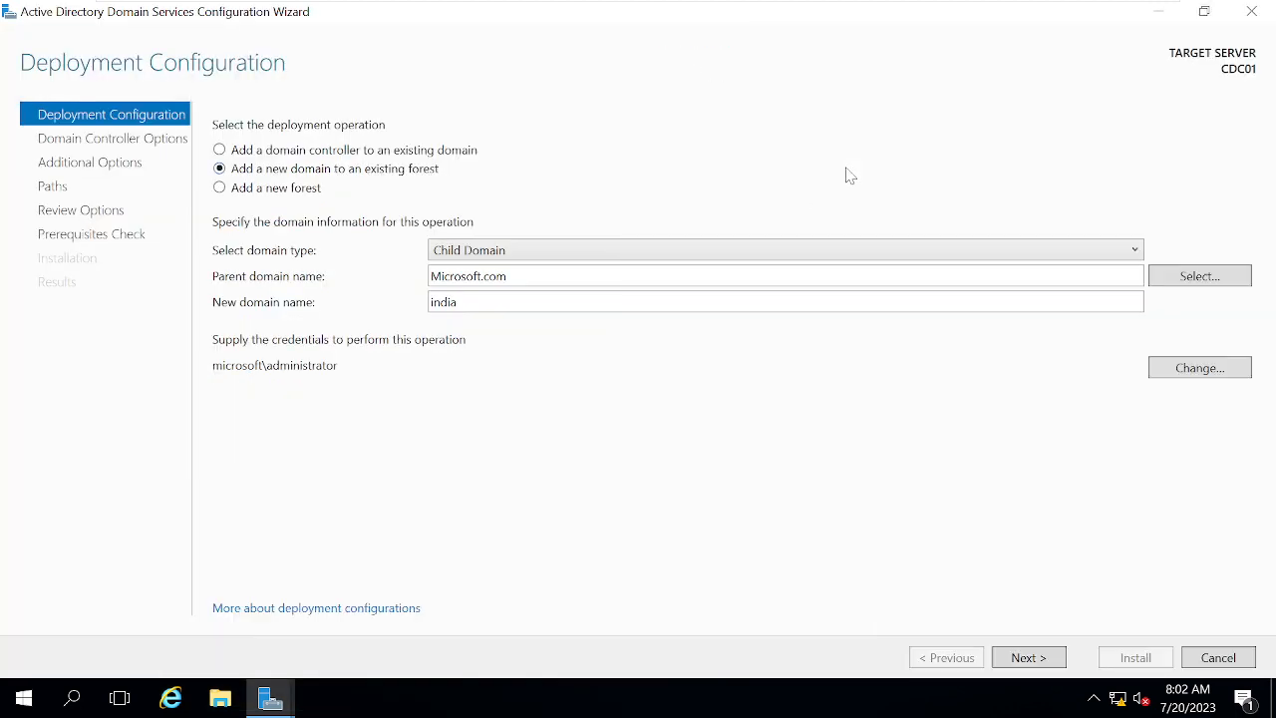
Replace the conflicting child name india with USA, reselect parent Microsoft.com, and continue.
{"action": "left_click", "coordinate": [1032, 661]}
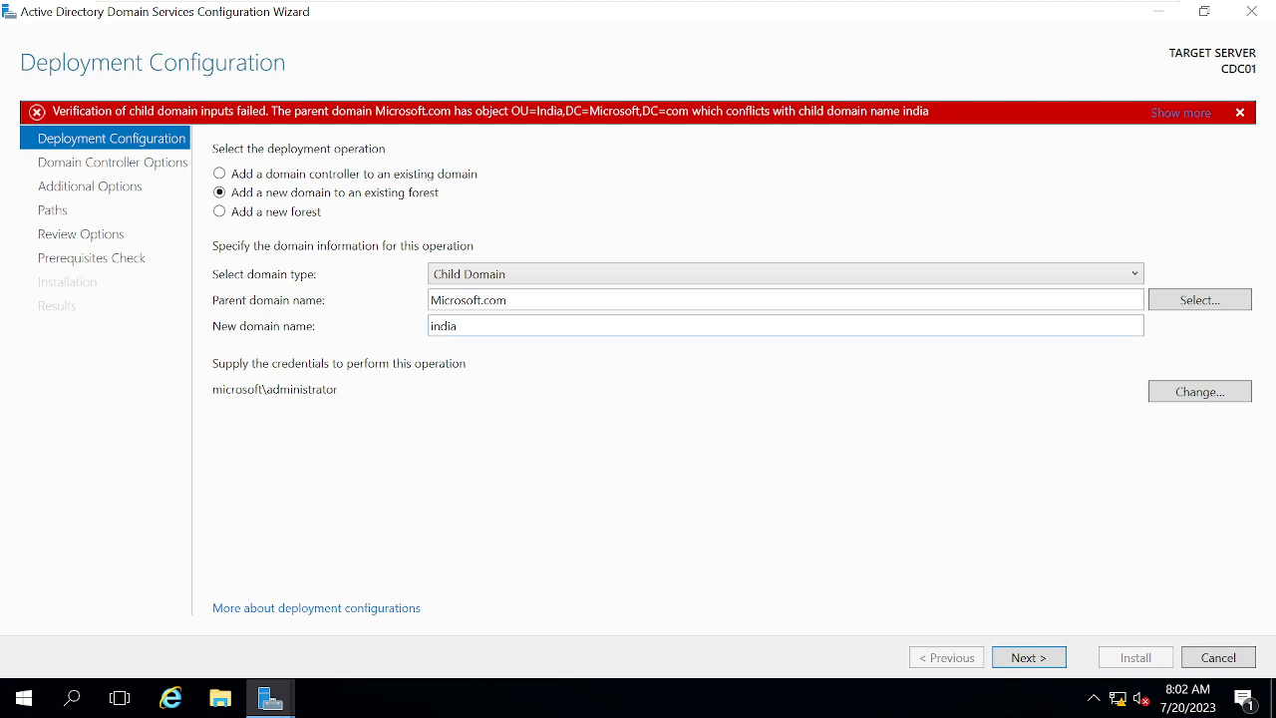
{"action": "left_click", "coordinate": [478, 326]}
{"action": "left_click", "coordinate": [479, 326]}
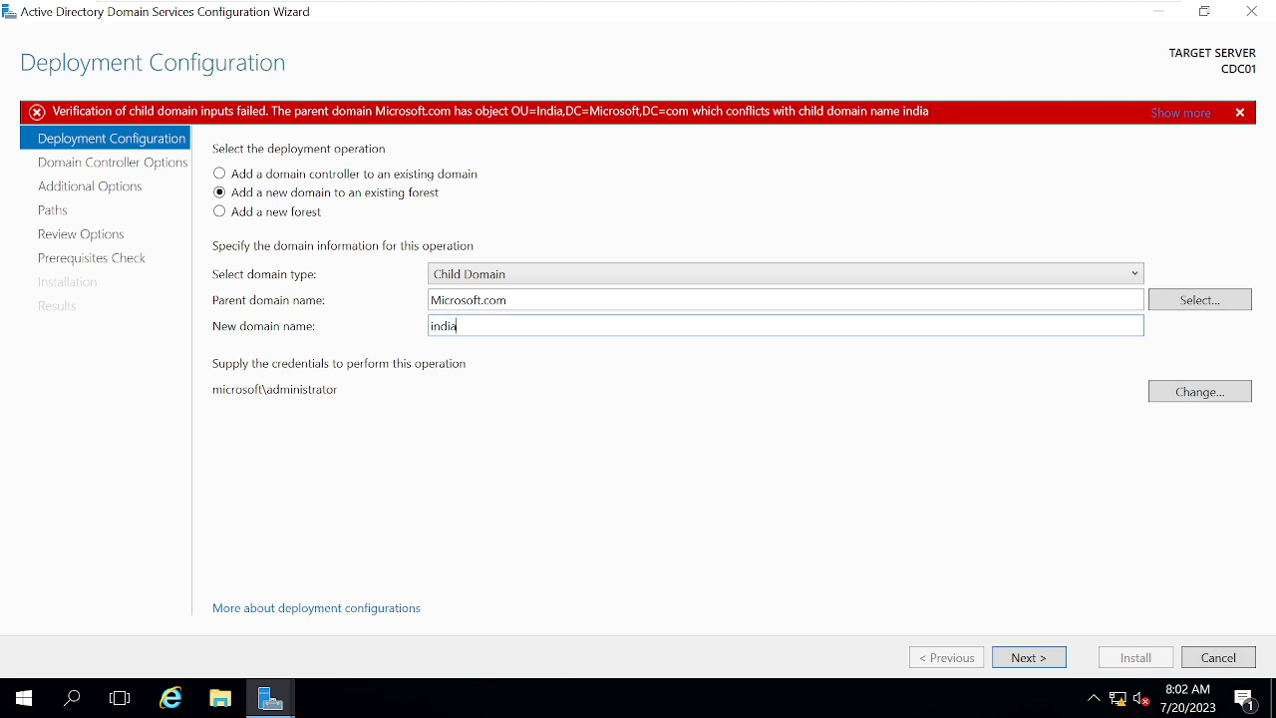
{"action": "key", "text": "BackSpace"}
{"action": "key", "text": "BackSpace"}
{"action": "key", "text": "BackSpace"}
{"action": "key", "text": "BackSpace"}
{"action": "key", "text": "BackSpace"}
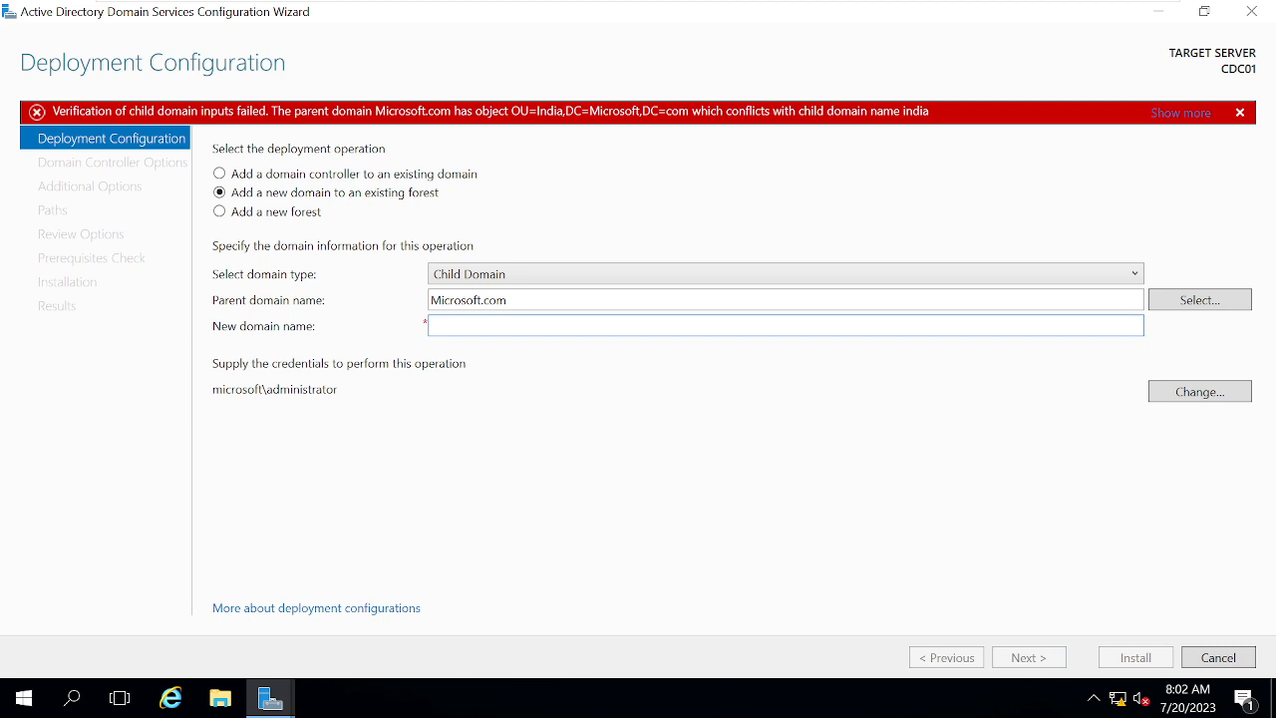
{"action": "type", "text": "USA"}
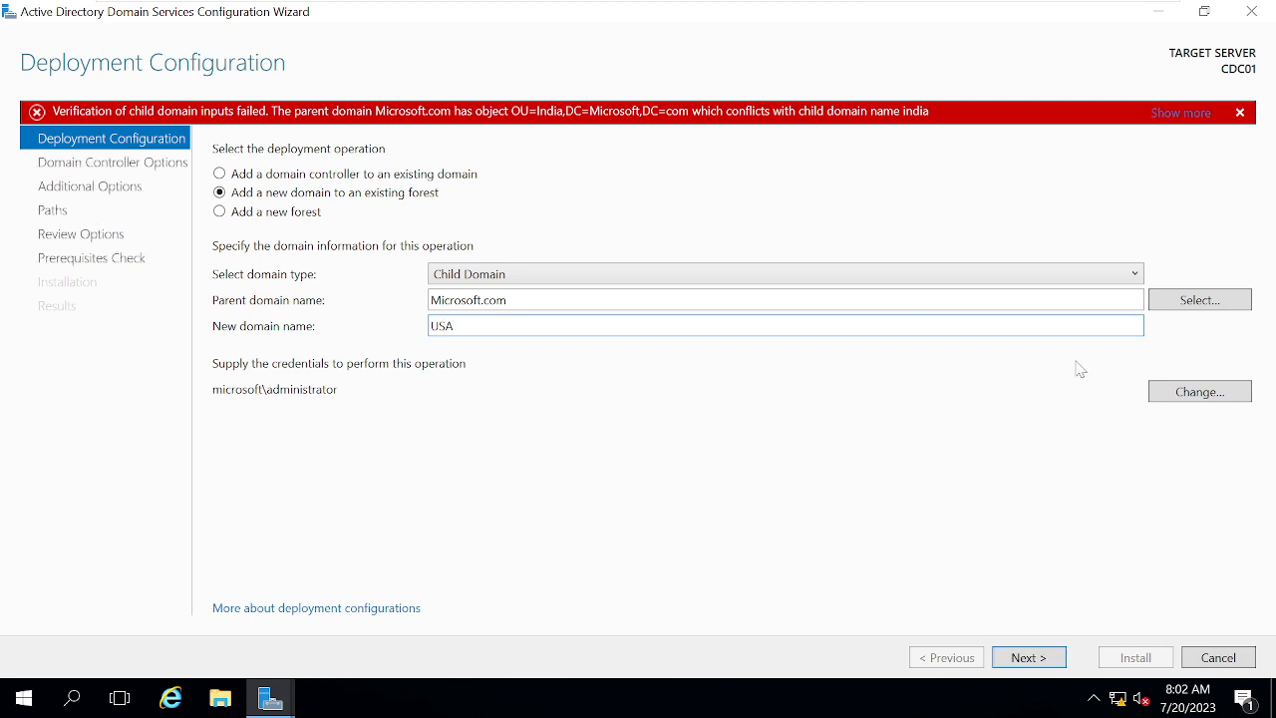
{"action": "left_click", "coordinate": [1201, 301]}
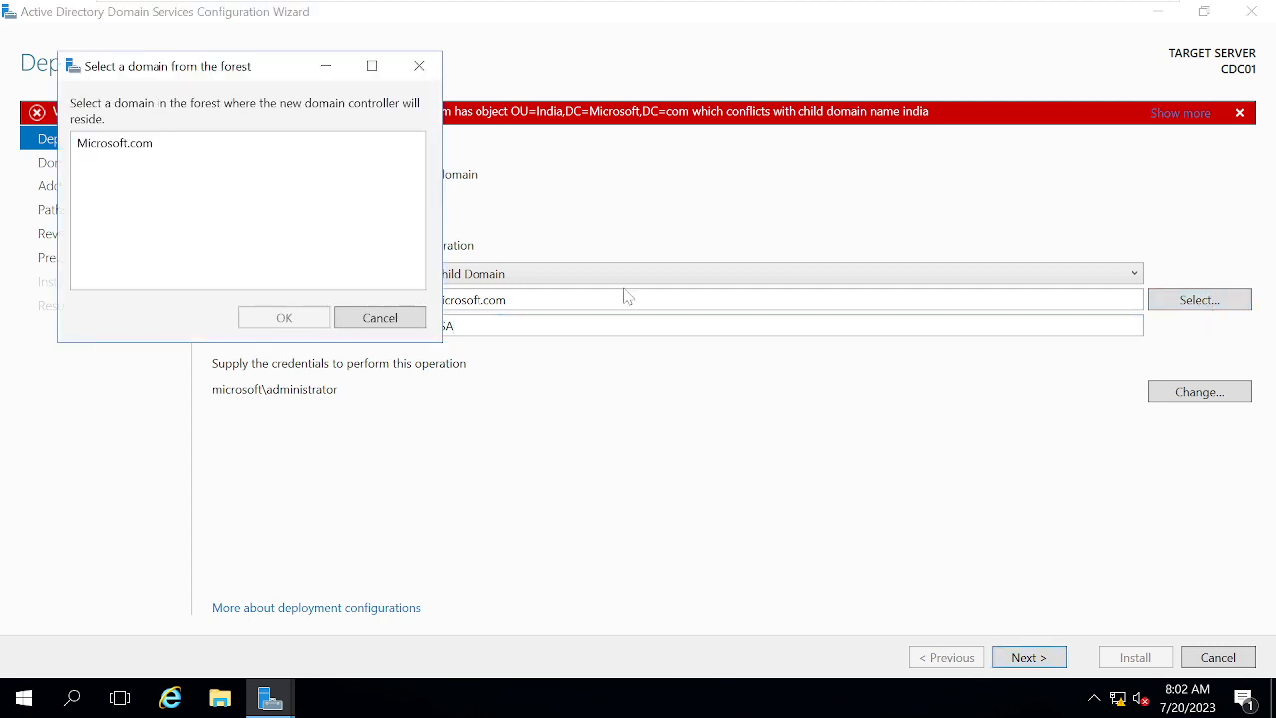
{"action": "left_click", "coordinate": [129, 152]}
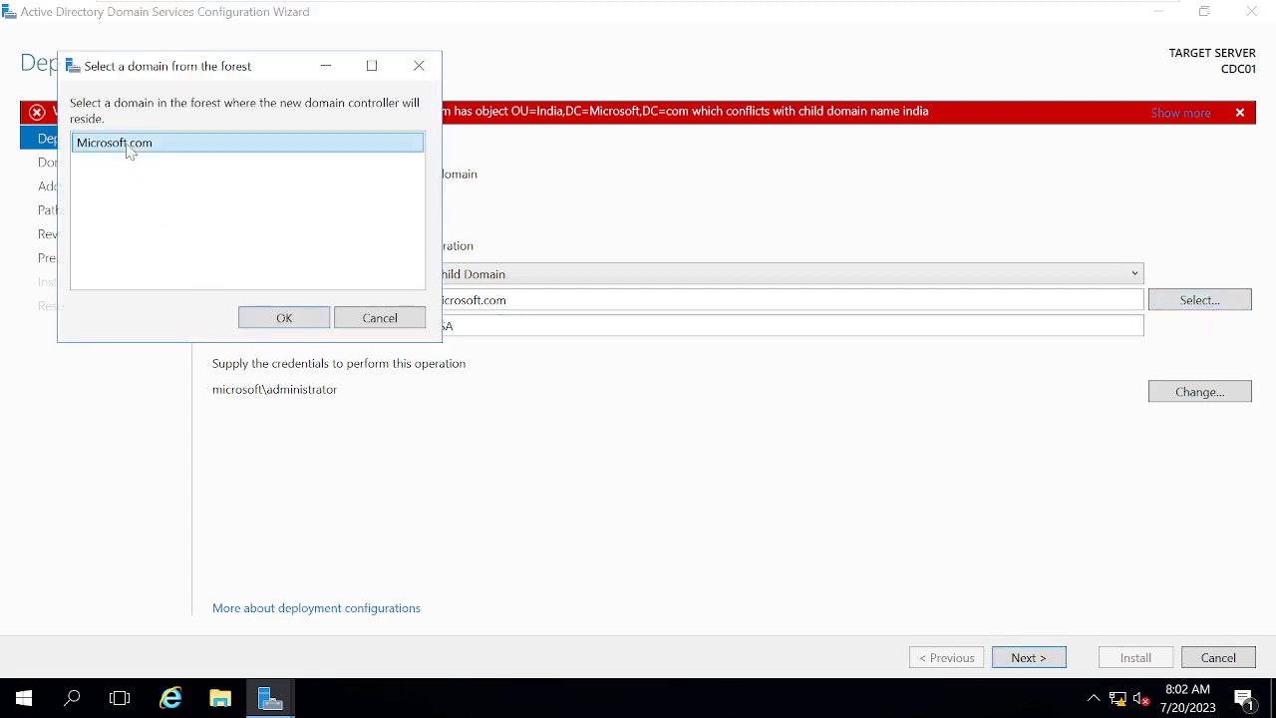
{"action": "left_click", "coordinate": [310, 329]}
{"action": "left_click", "coordinate": [1034, 659]}
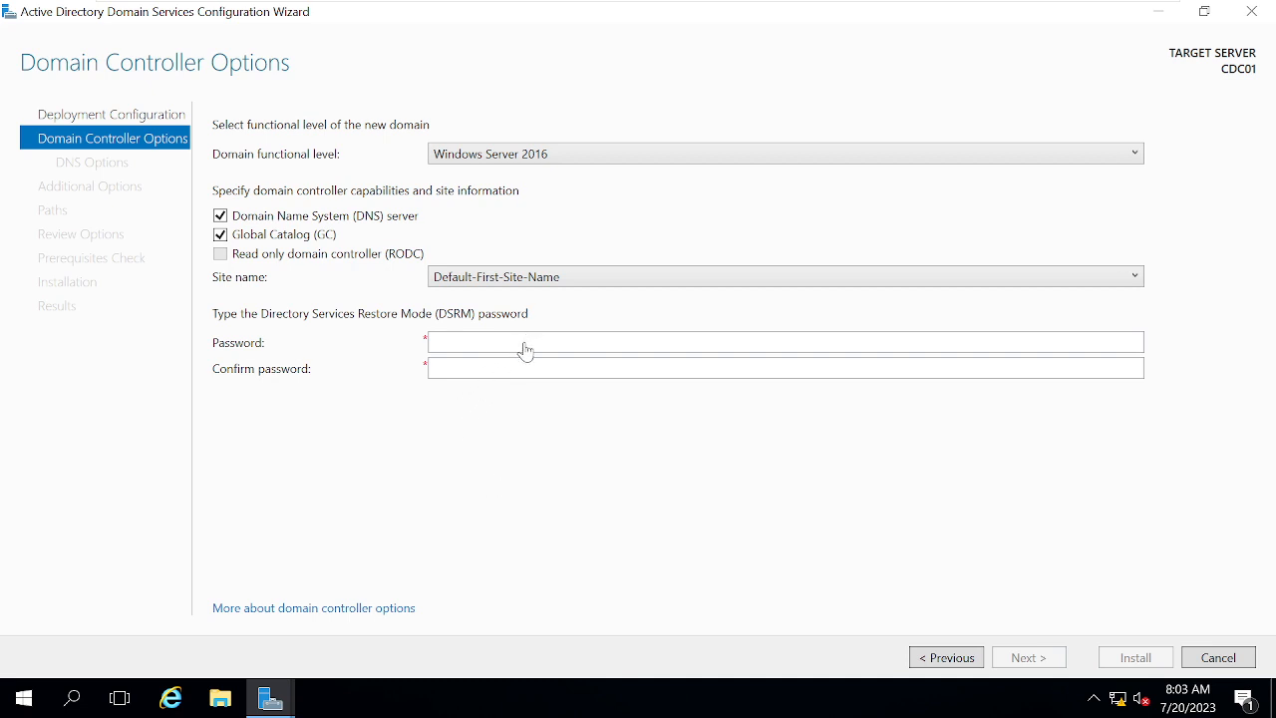
Keep the Windows Server 2016 functional level and enter and confirm the DSRM password.
{"action": "left_click", "coordinate": [518, 154]}
{"action": "left_click", "coordinate": [518, 173]}
{"action": "left_click", "coordinate": [466, 344]}
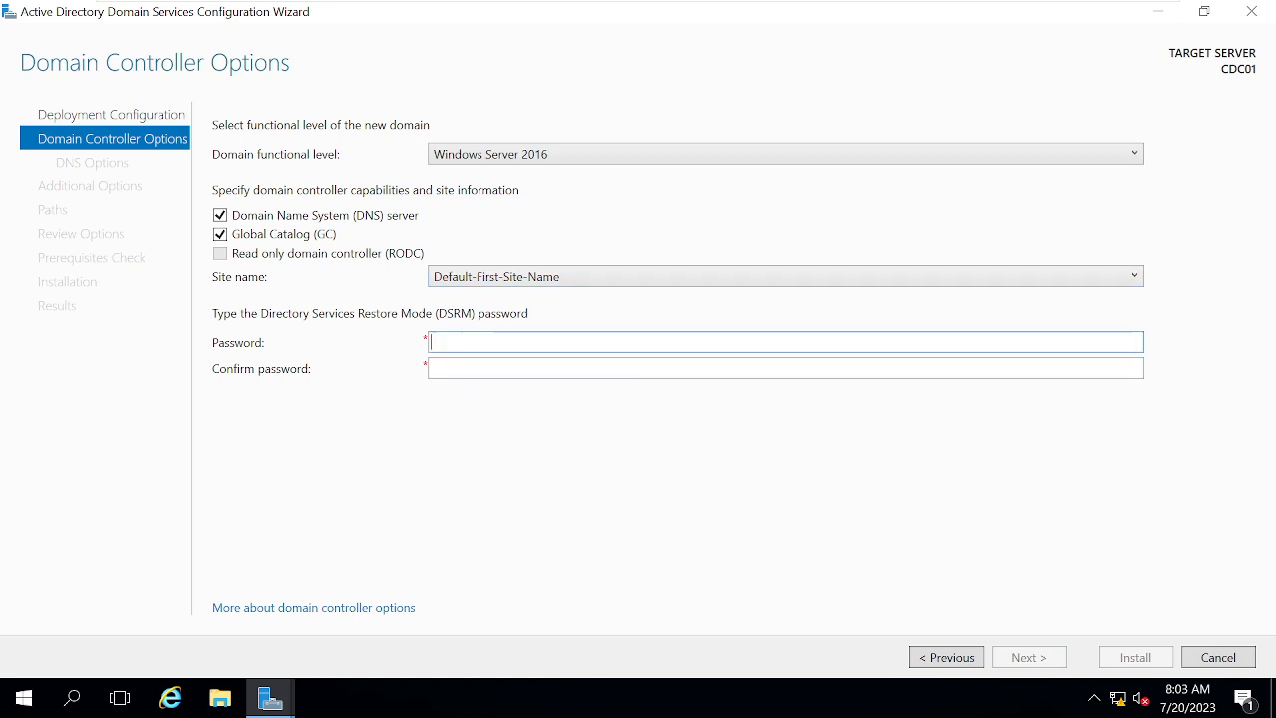
{"action": "type", "text": "Password123!"}
{"action": "key", "text": "Tab"}
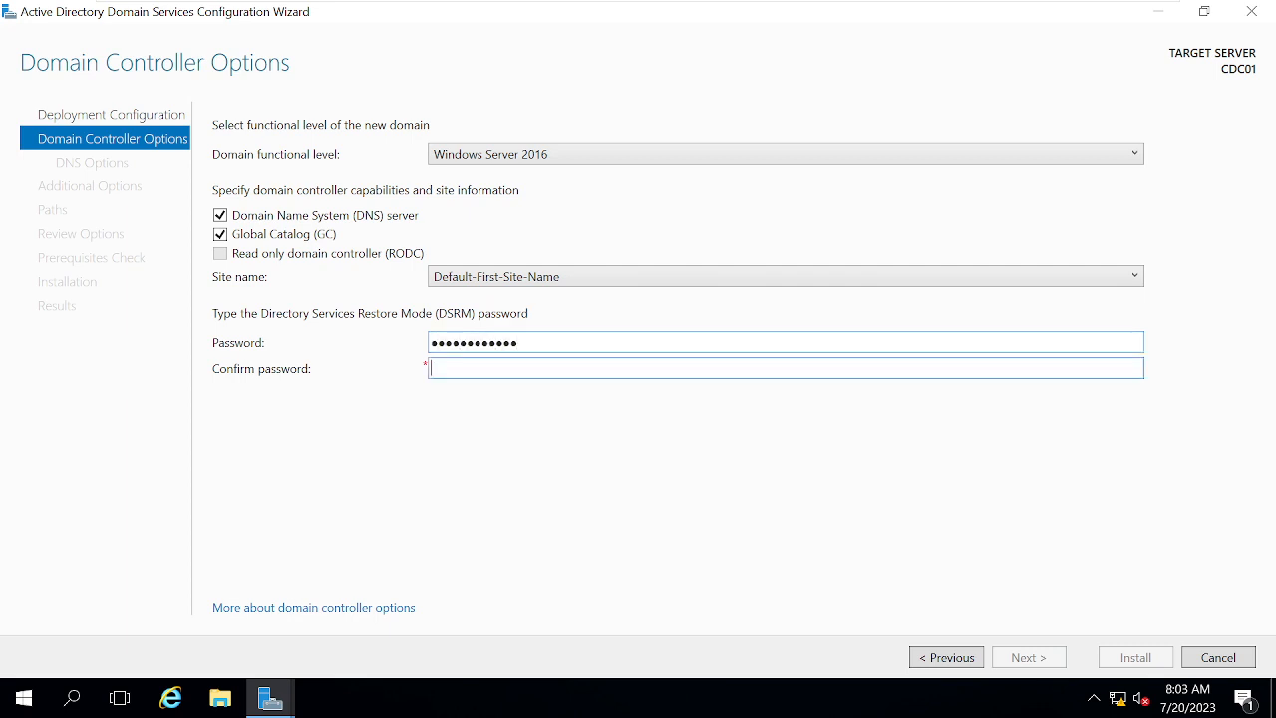
{"action": "type", "text": "Passw"}
{"action": "type", "text": "••"}
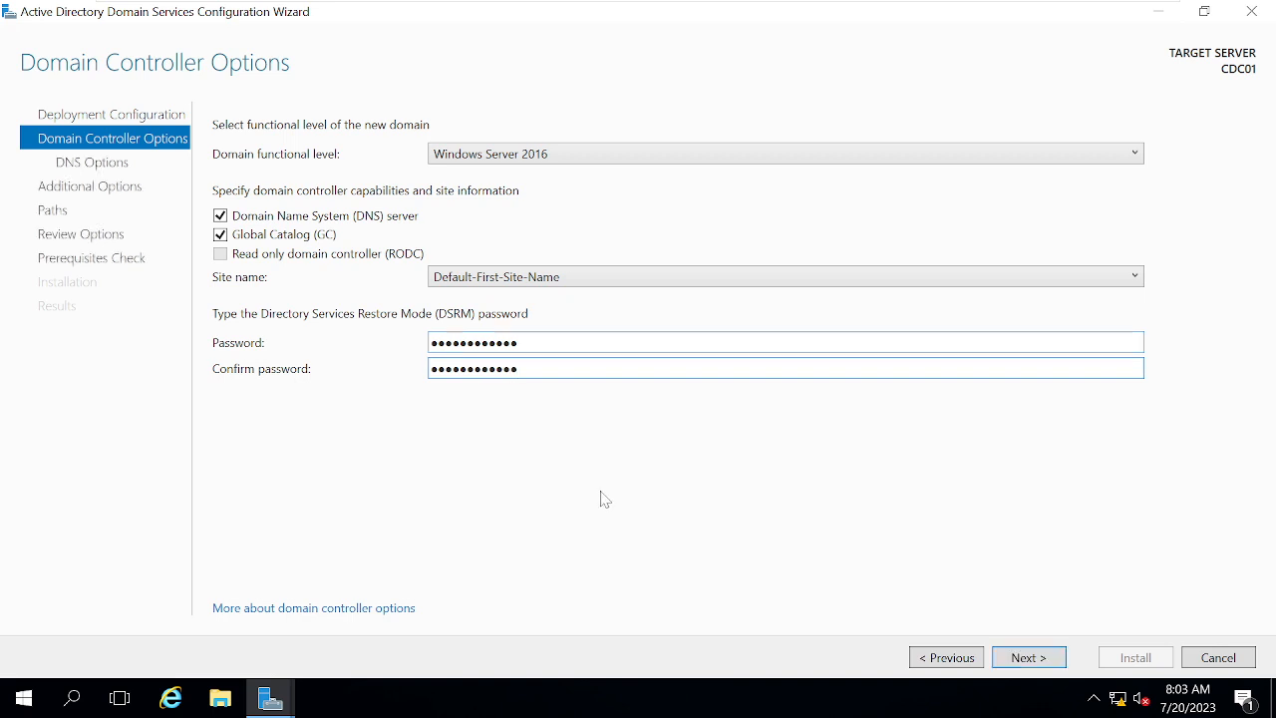
{"action": "left_click", "coordinate": [1014, 661]}
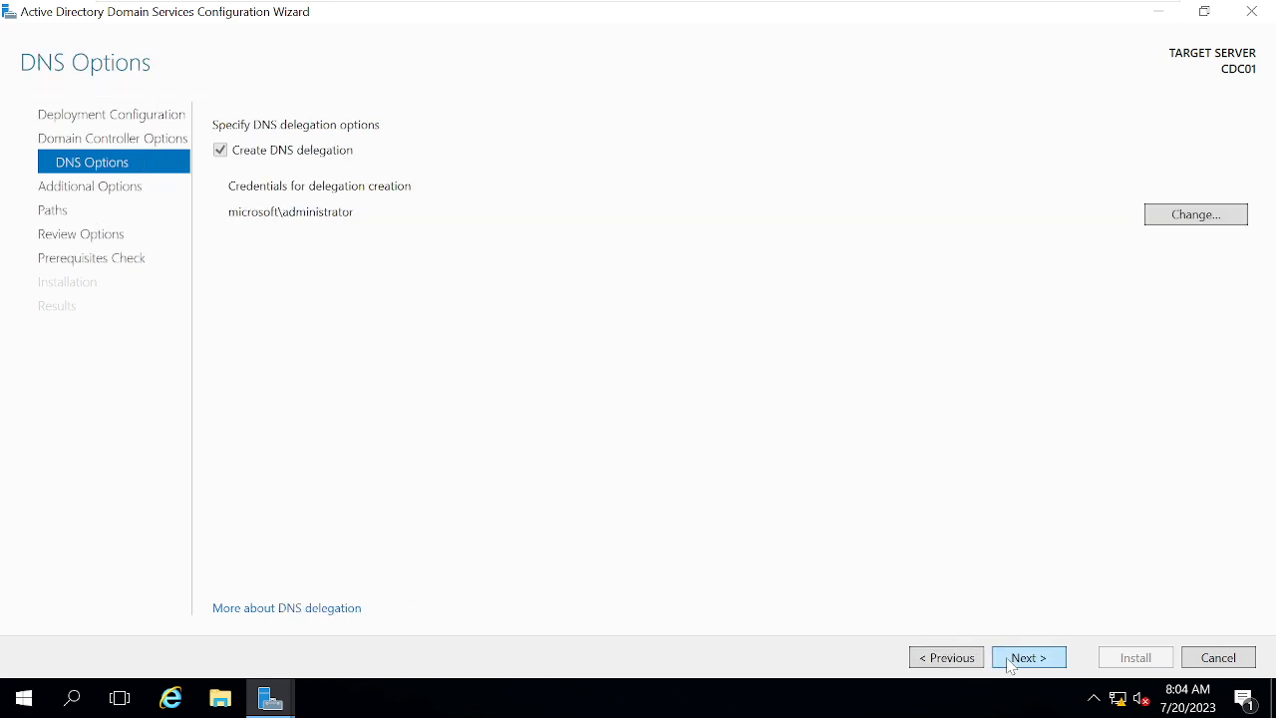
Accept the DNS delegation, NetBIOS name USA, and default C:\Windows\NTDS and C:\Windows\SYSVOL paths.
{"action": "left_click", "coordinate": [1011, 660]}
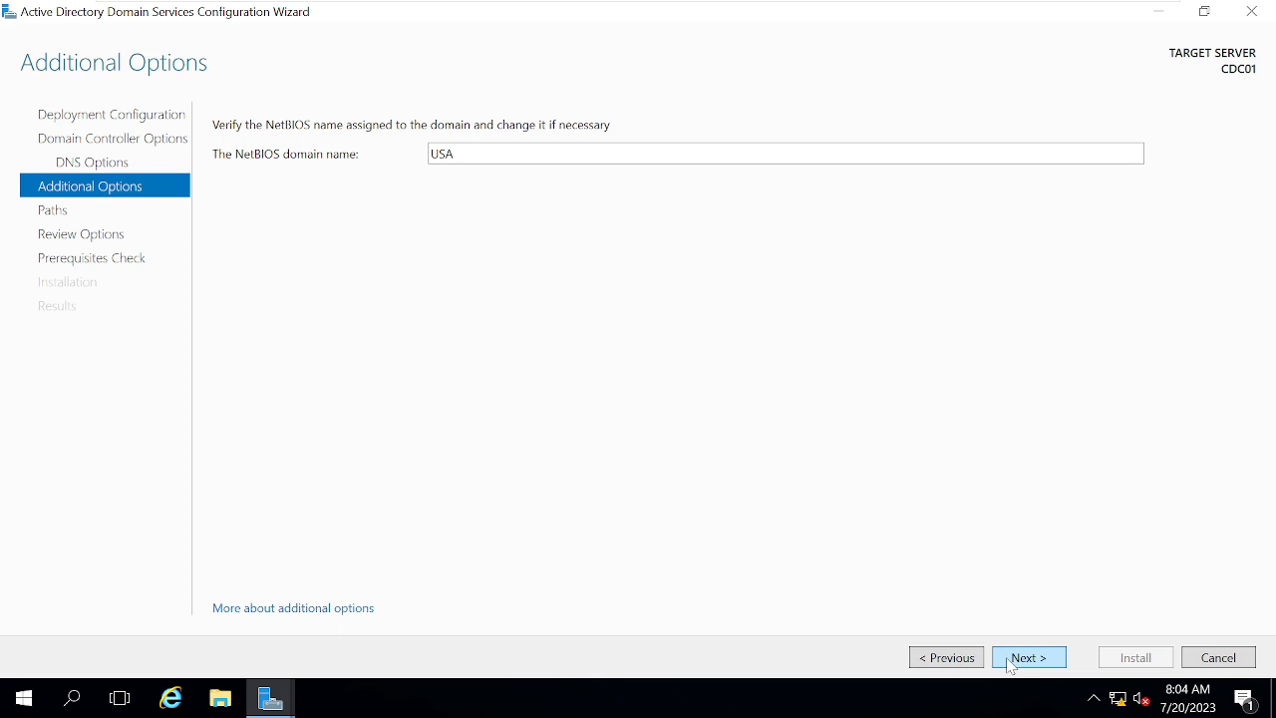
{"action": "left_click", "coordinate": [1011, 661]}
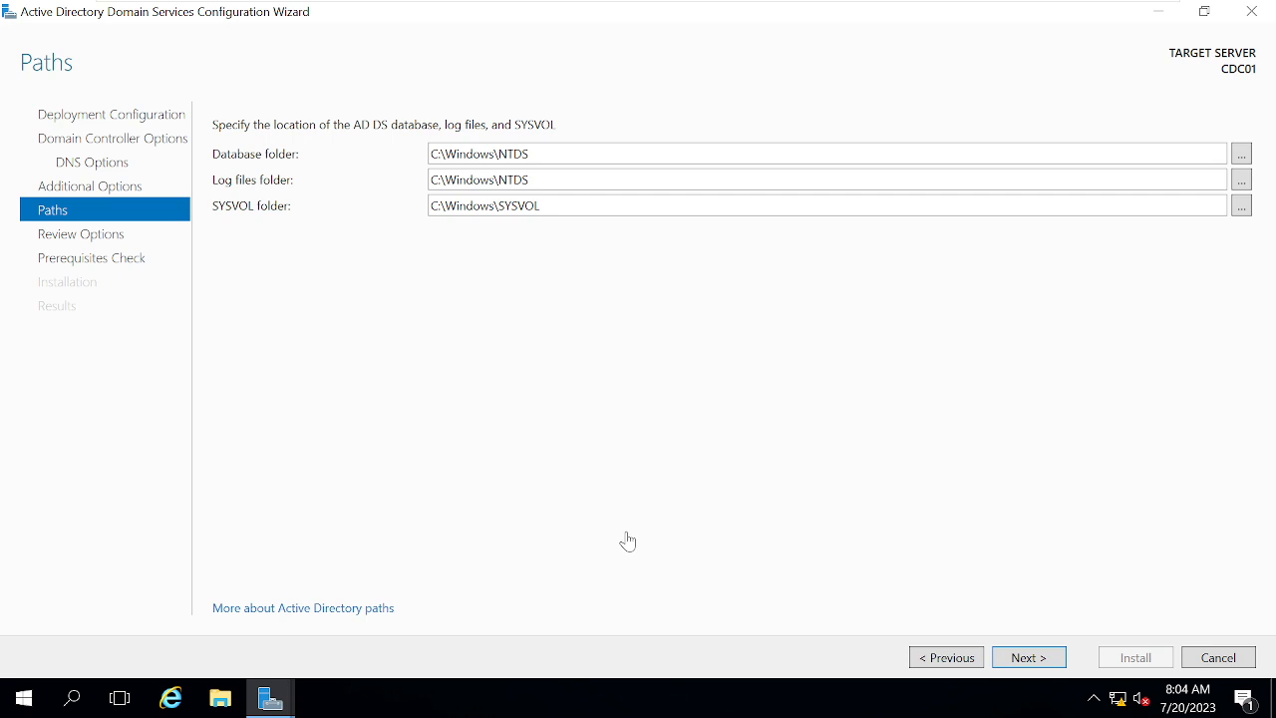
{"action": "left_click", "coordinate": [1028, 658]}
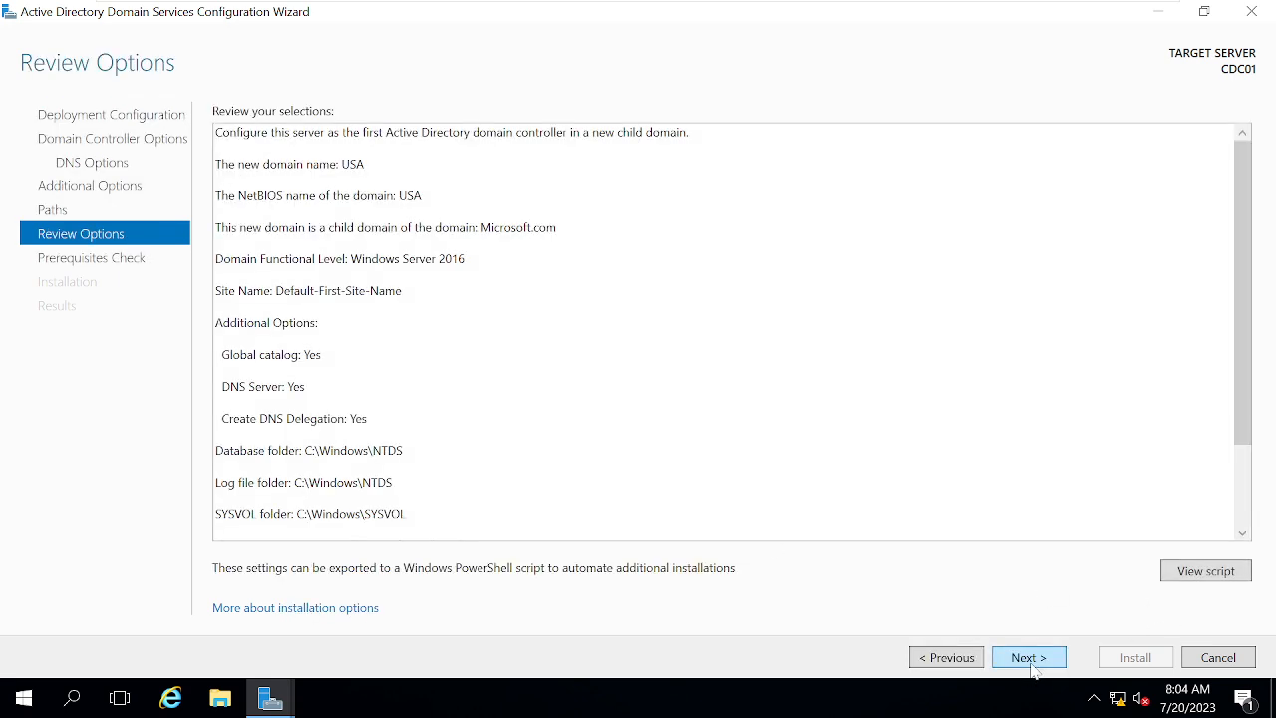
Pass the prerequisites check and install CDC01 as the USA child domain controller.
{"action": "left_click", "coordinate": [1029, 658]}
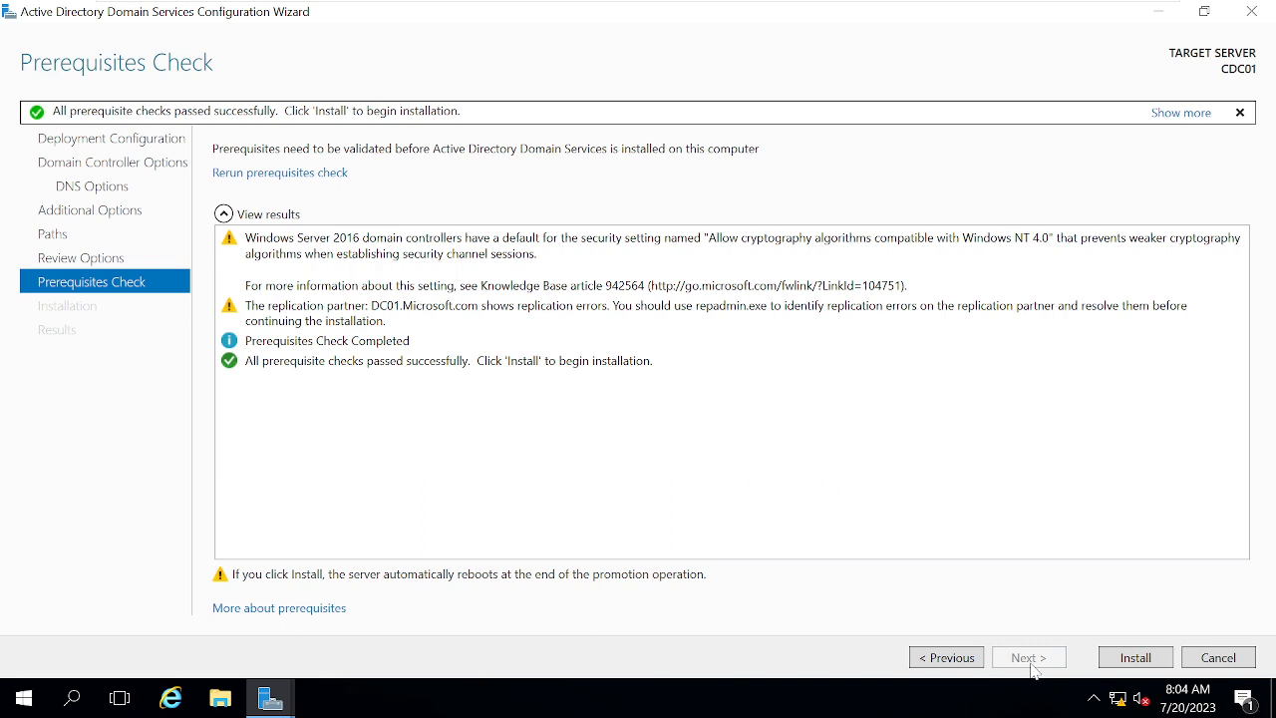
{"action": "left_click", "coordinate": [1145, 665]}
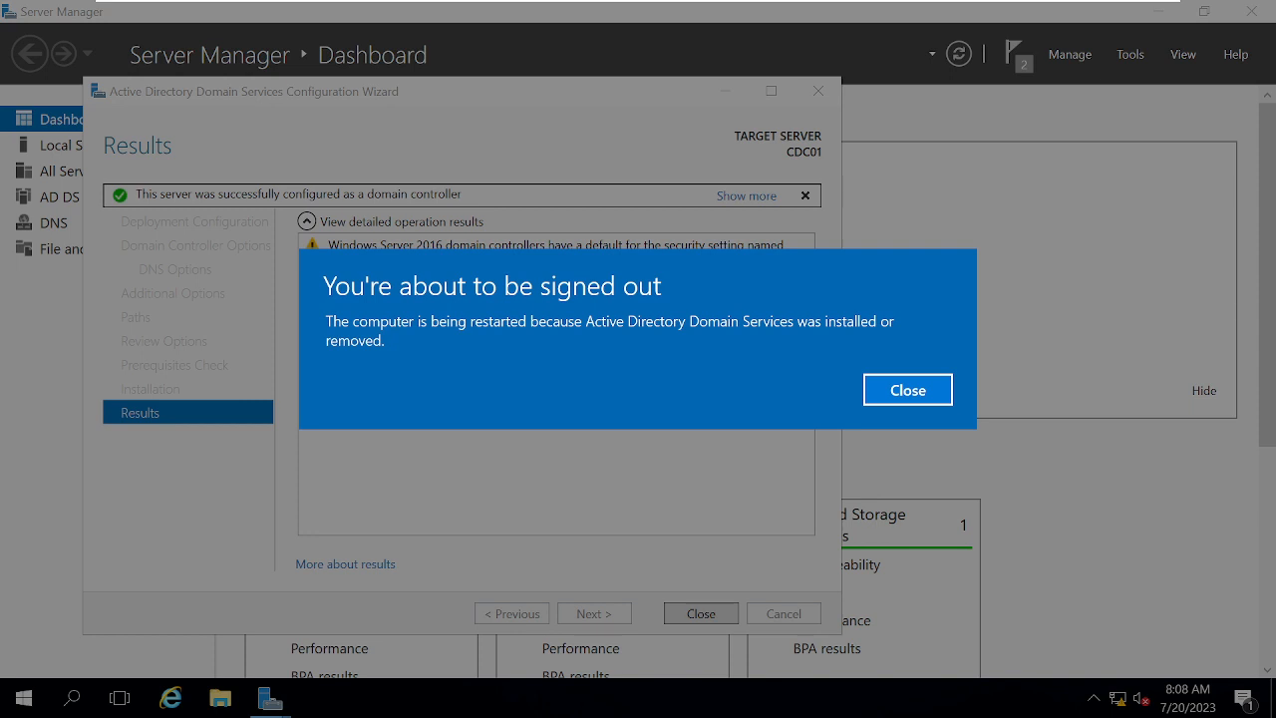
Dismiss the sign-out notice and close the wizard's Results page so CDC01 reboots.
{"action": "left_click", "coordinate": [911, 399]}
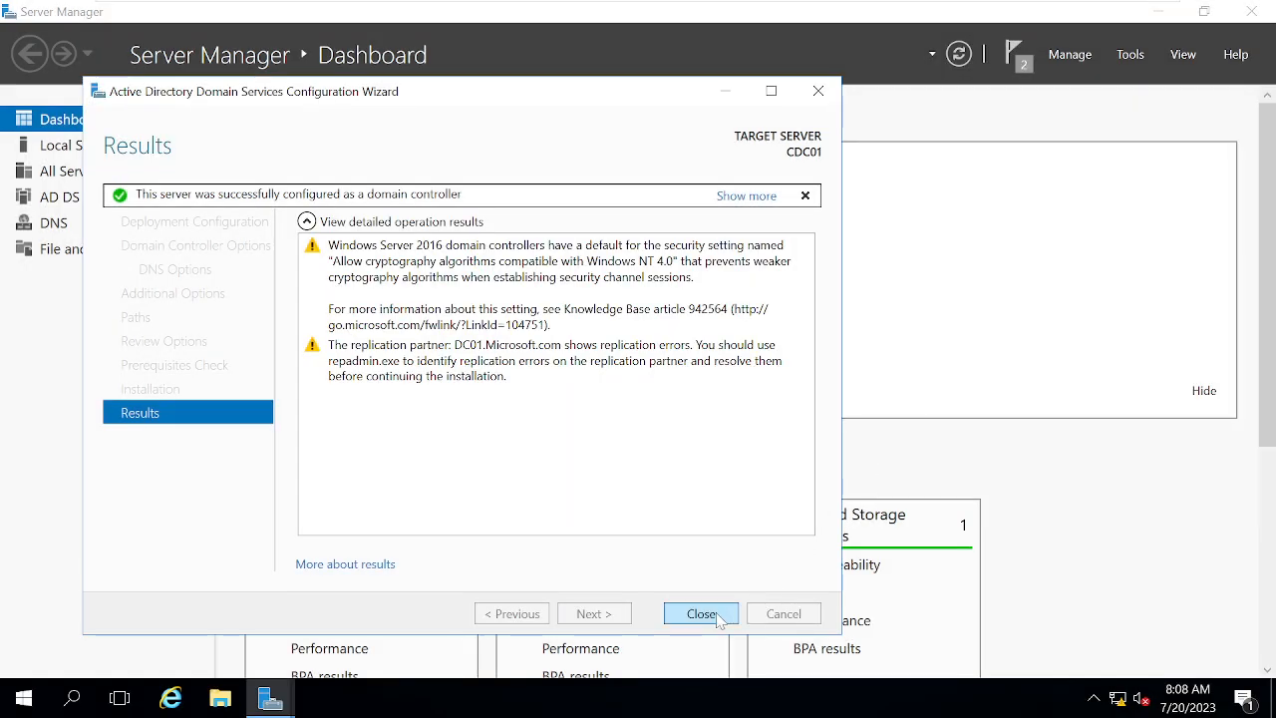
{"action": "left_click", "coordinate": [717, 613]}
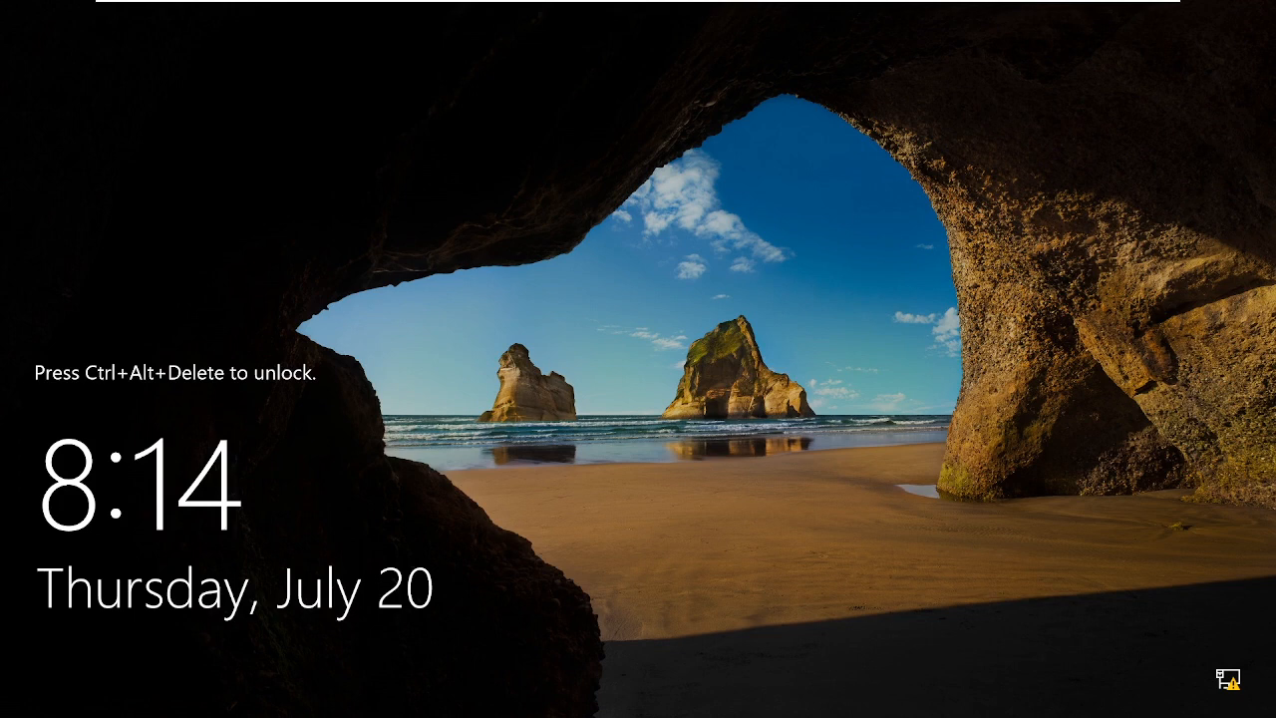
Send Ctrl+Alt+Del to CDC01 and sign in with the USA domain administrator password.
{"action": "mouse_move", "coordinate": [868, 5]}
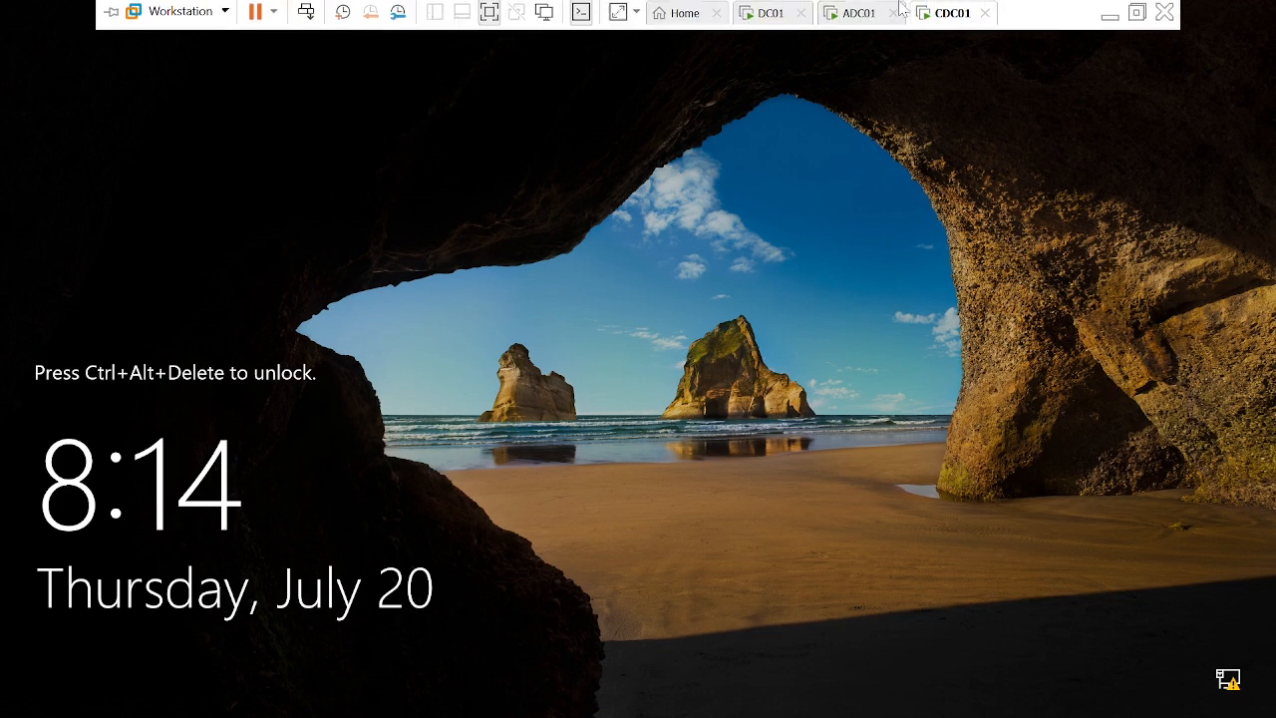
{"action": "right_click", "coordinate": [947, 25]}
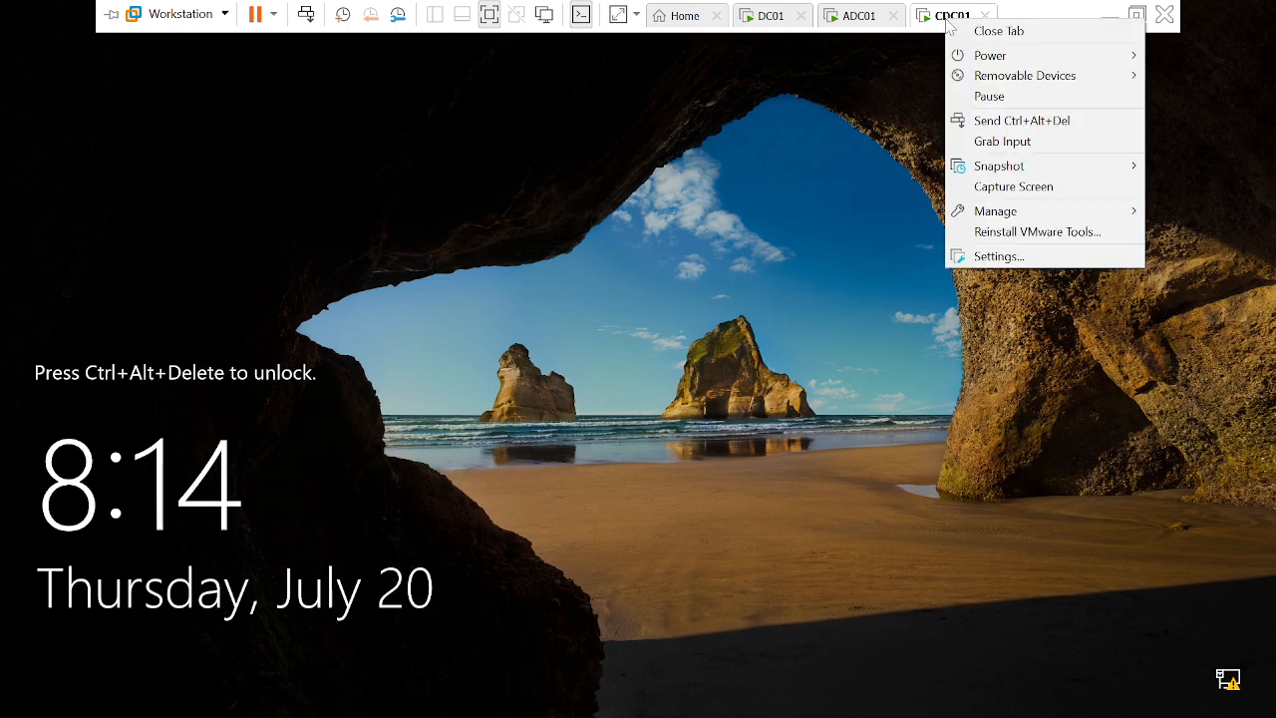
{"action": "left_click", "coordinate": [1012, 121]}
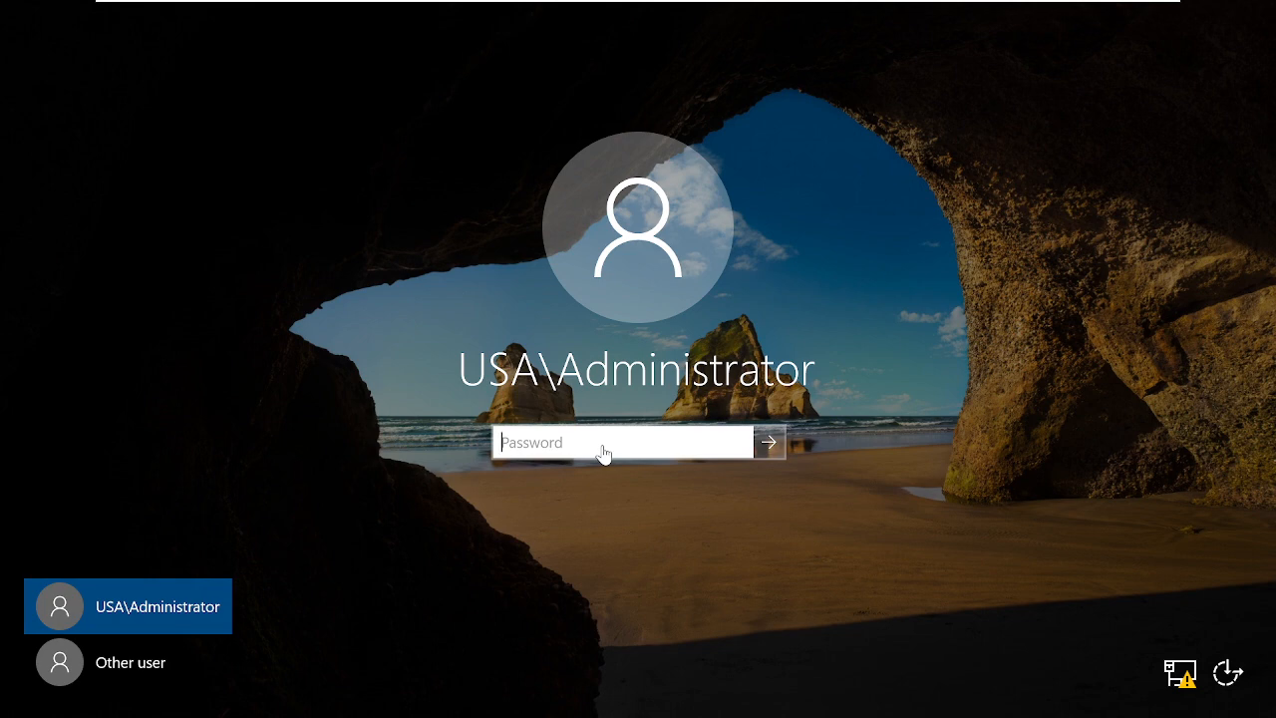
{"action": "left_click", "coordinate": [541, 452]}
{"action": "type", "text": "P••"}
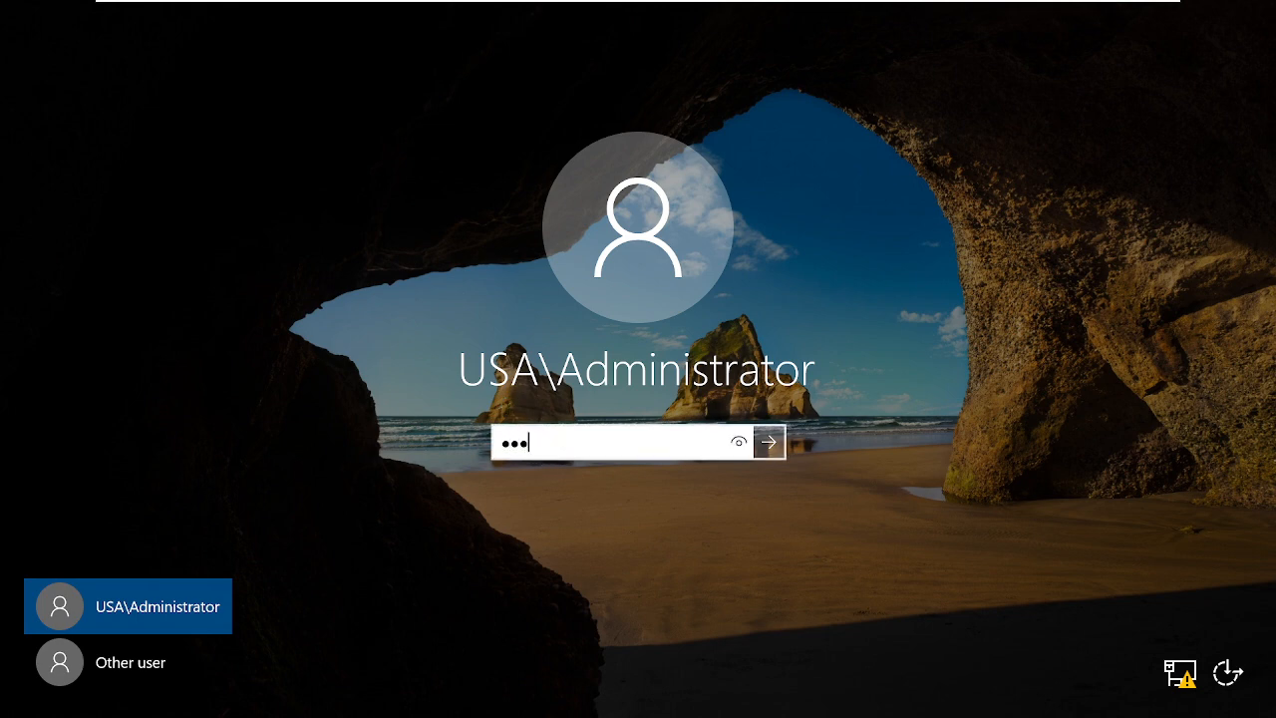
{"action": "type", "text": "•••••••••"}
{"action": "key", "text": "Return"}
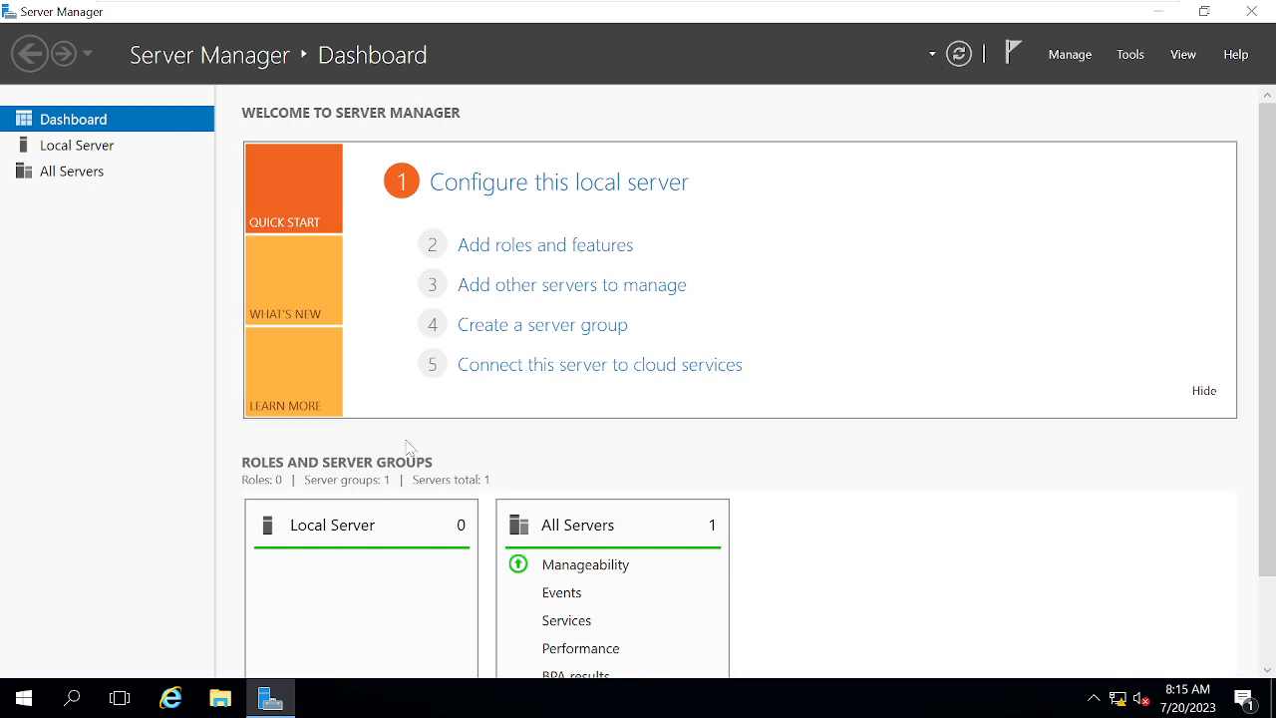
Open Active Directory Users and Computers maximized, expand USA.Microsoft.com, and widen the Name column.
{"action": "left_click", "coordinate": [1130, 54]}
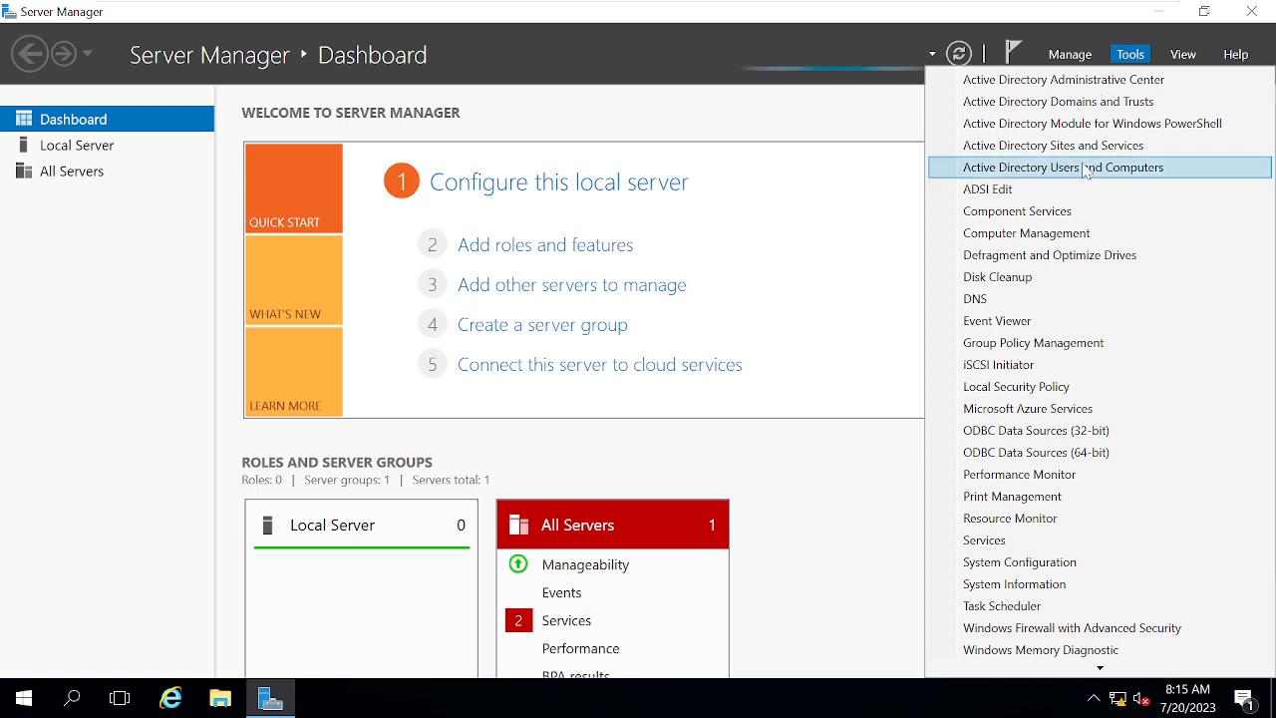
{"action": "left_click", "coordinate": [1191, 177]}
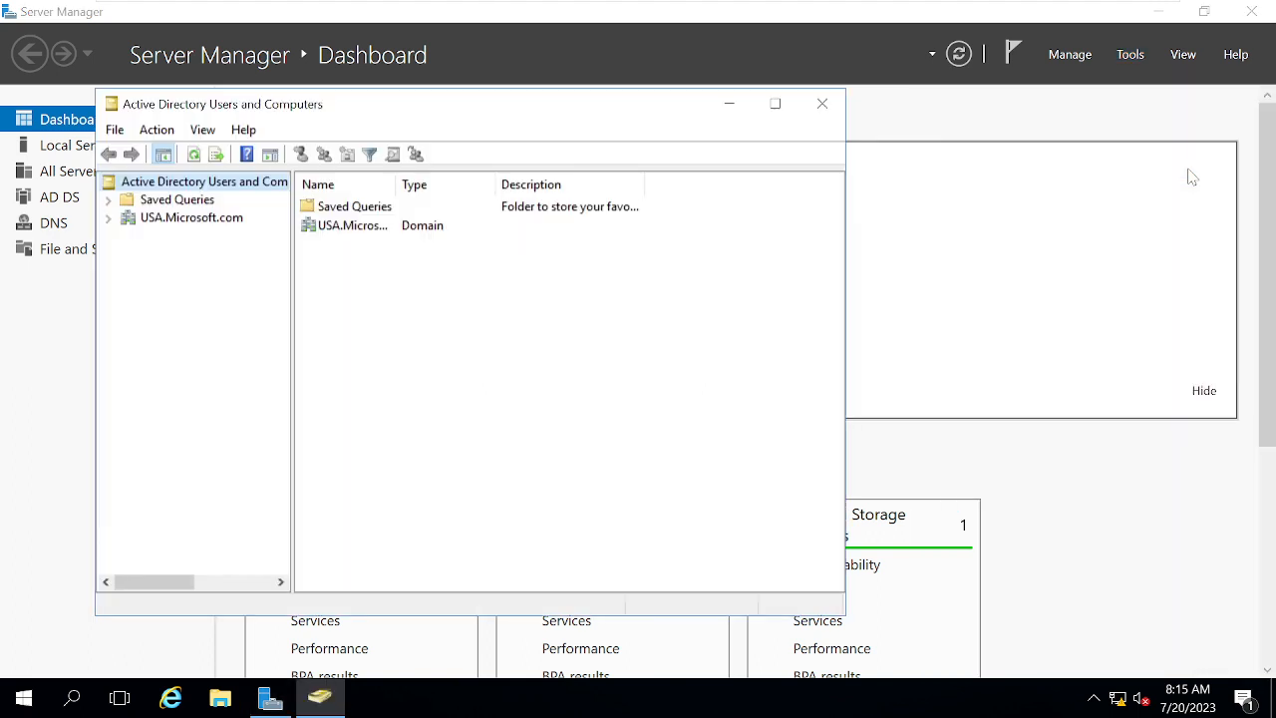
{"action": "double_click", "coordinate": [541, 117]}
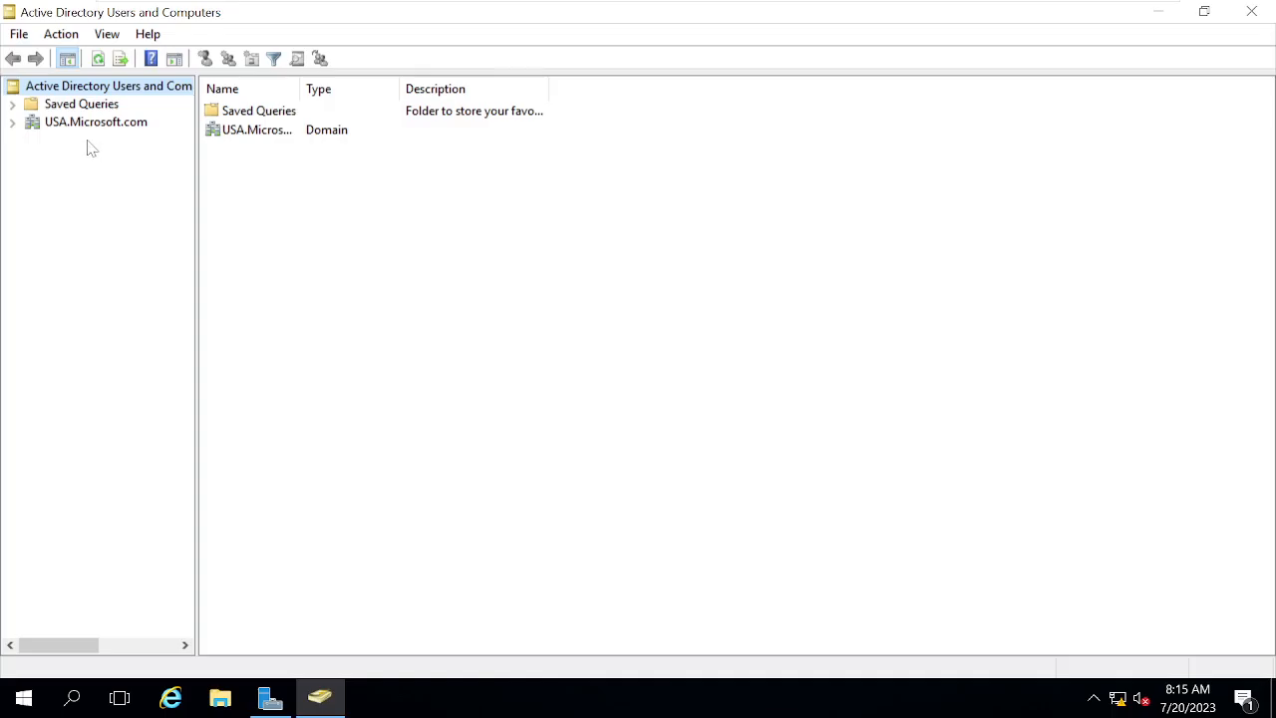
{"action": "left_click", "coordinate": [12, 121]}
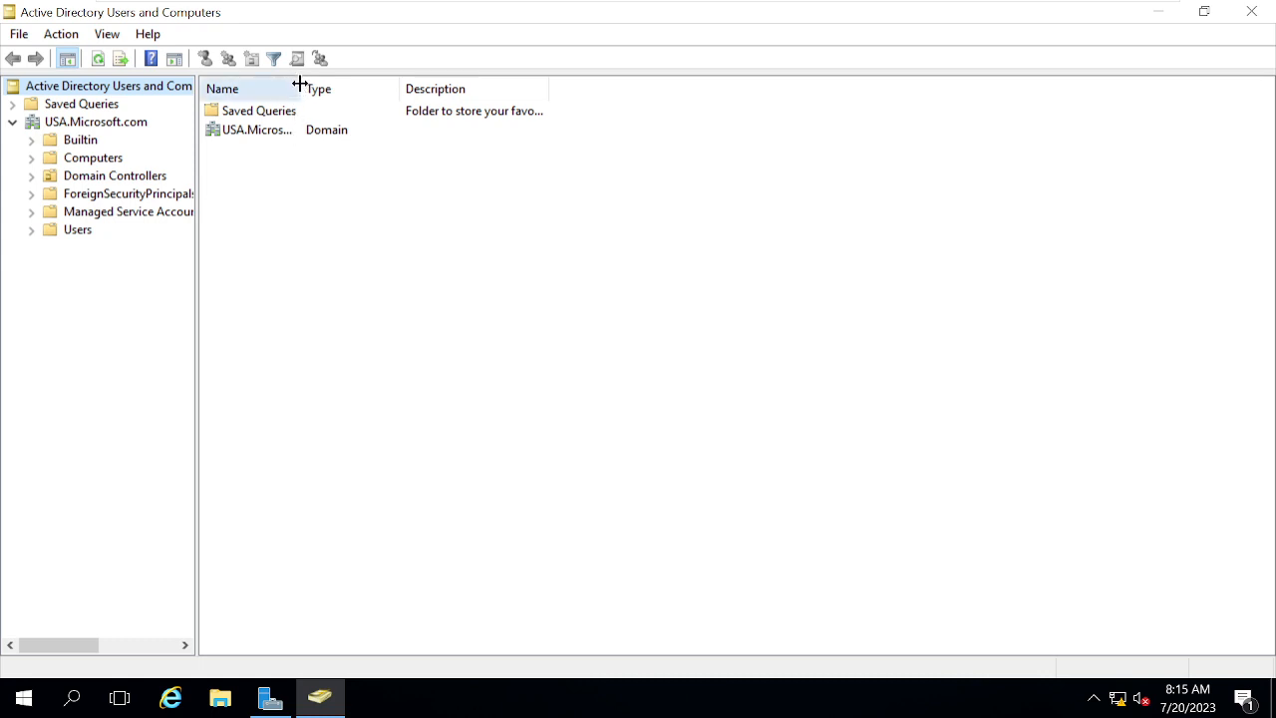
{"action": "left_click_drag", "start_coordinate": [299, 88], "coordinate": [401, 91]}
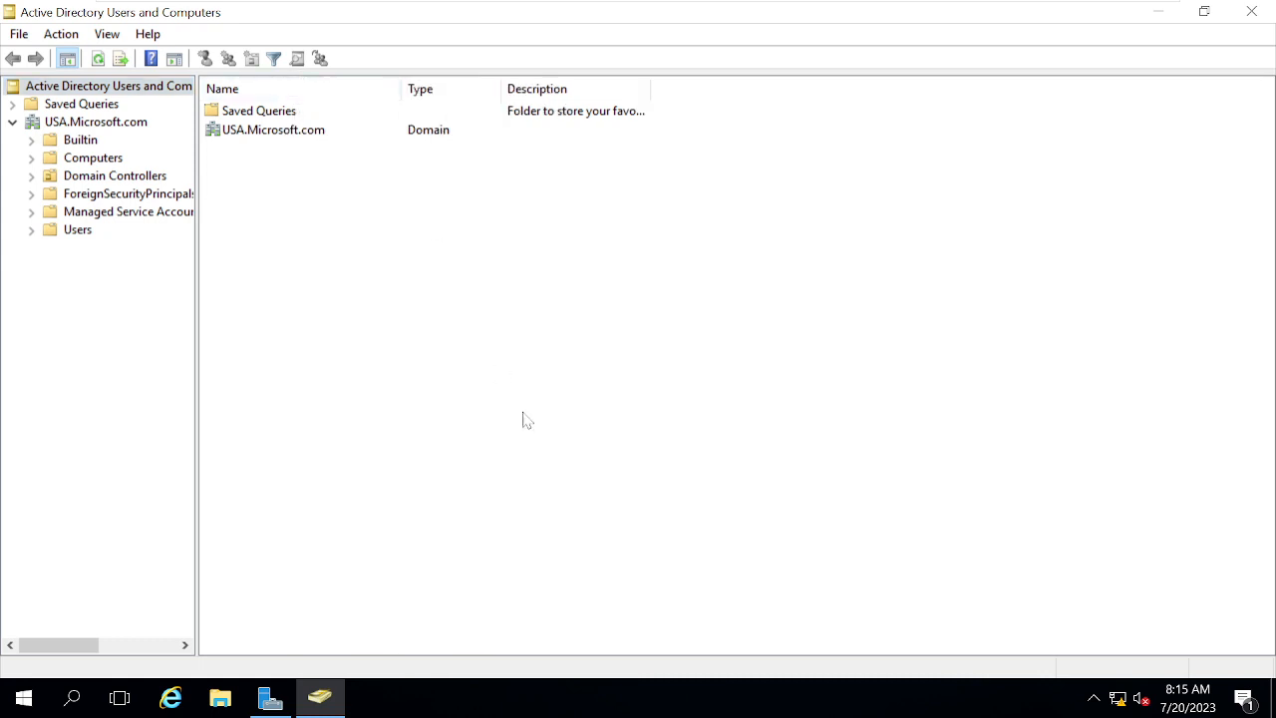
{"action": "right_click", "coordinate": [24, 700]}
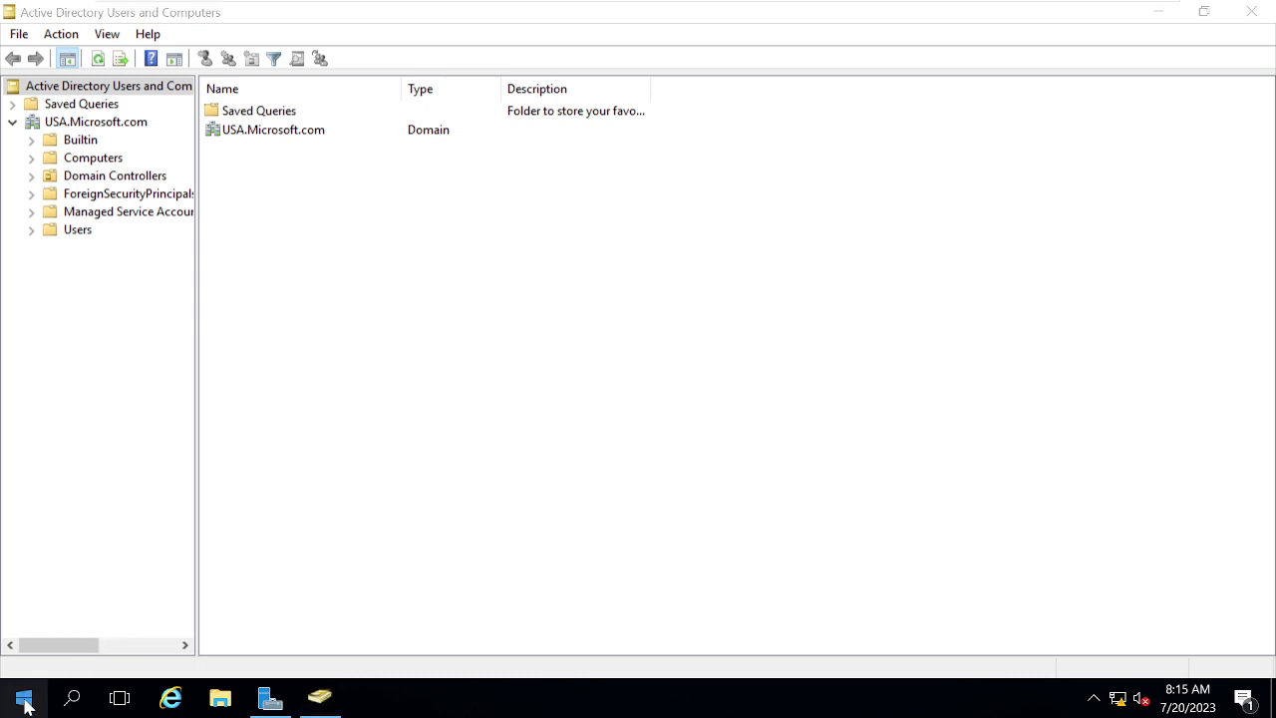
Launch cmd from Run on CDC01 and run netdom query fsmo.
{"action": "left_click", "coordinate": [69, 603]}
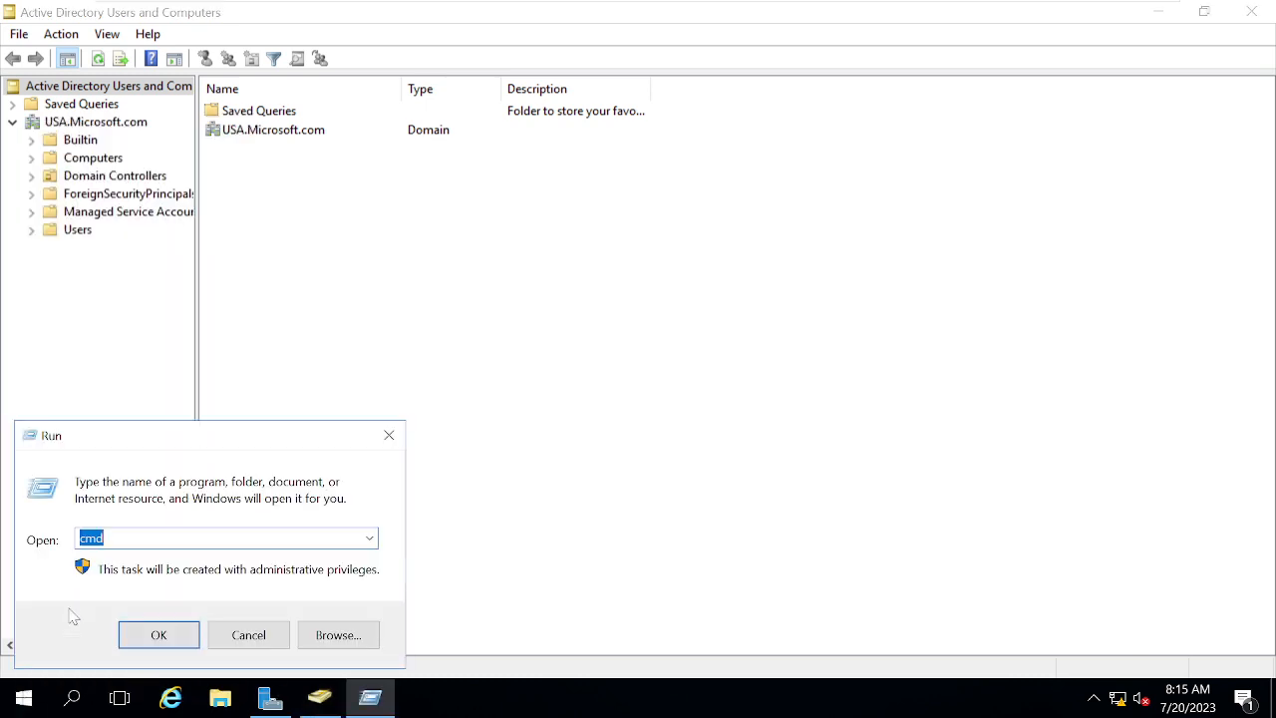
{"action": "type", "text": "cmd"}
{"action": "key", "text": "Return"}
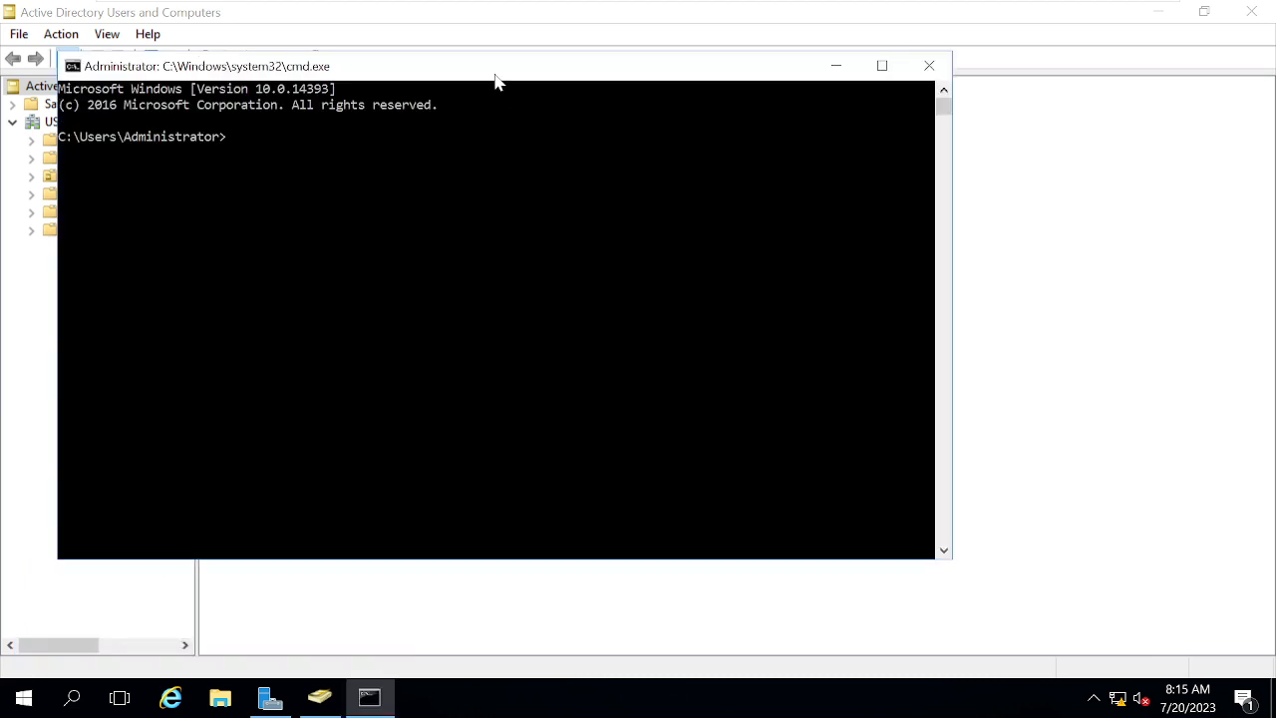
{"action": "left_click_drag", "start_coordinate": [496, 75], "coordinate": [712, 103]}
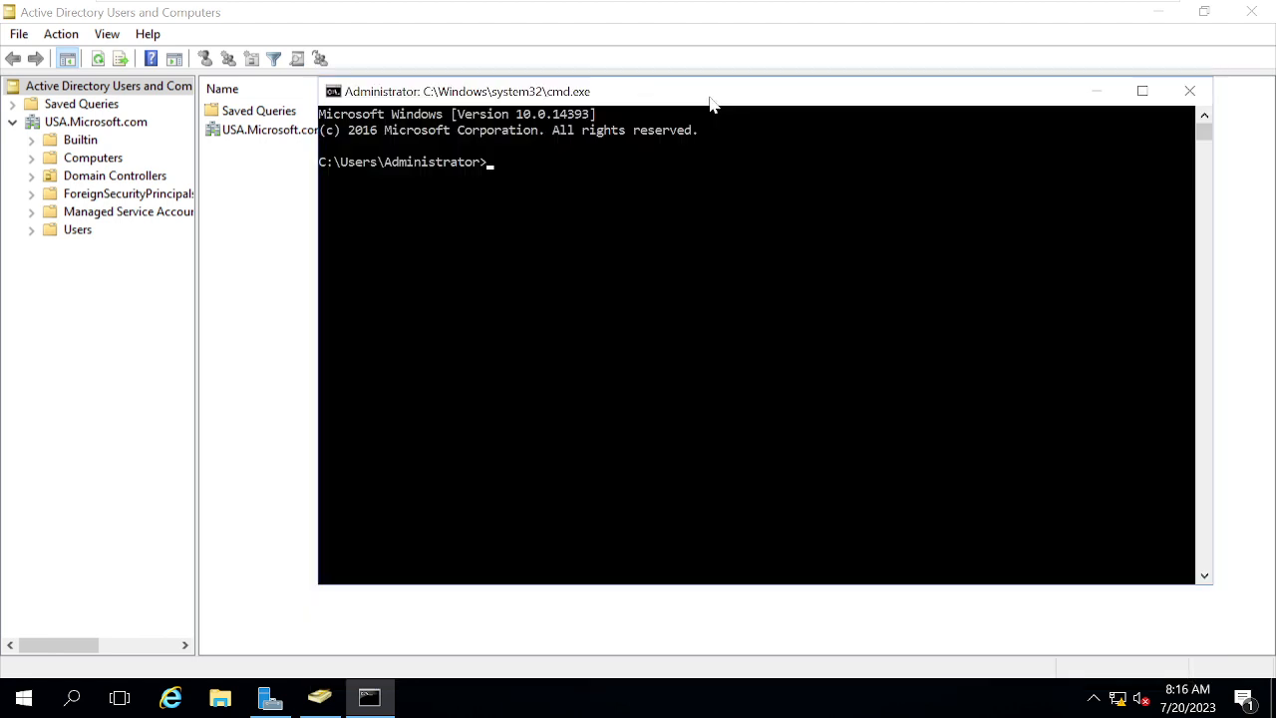
{"action": "left_click", "coordinate": [585, 294]}
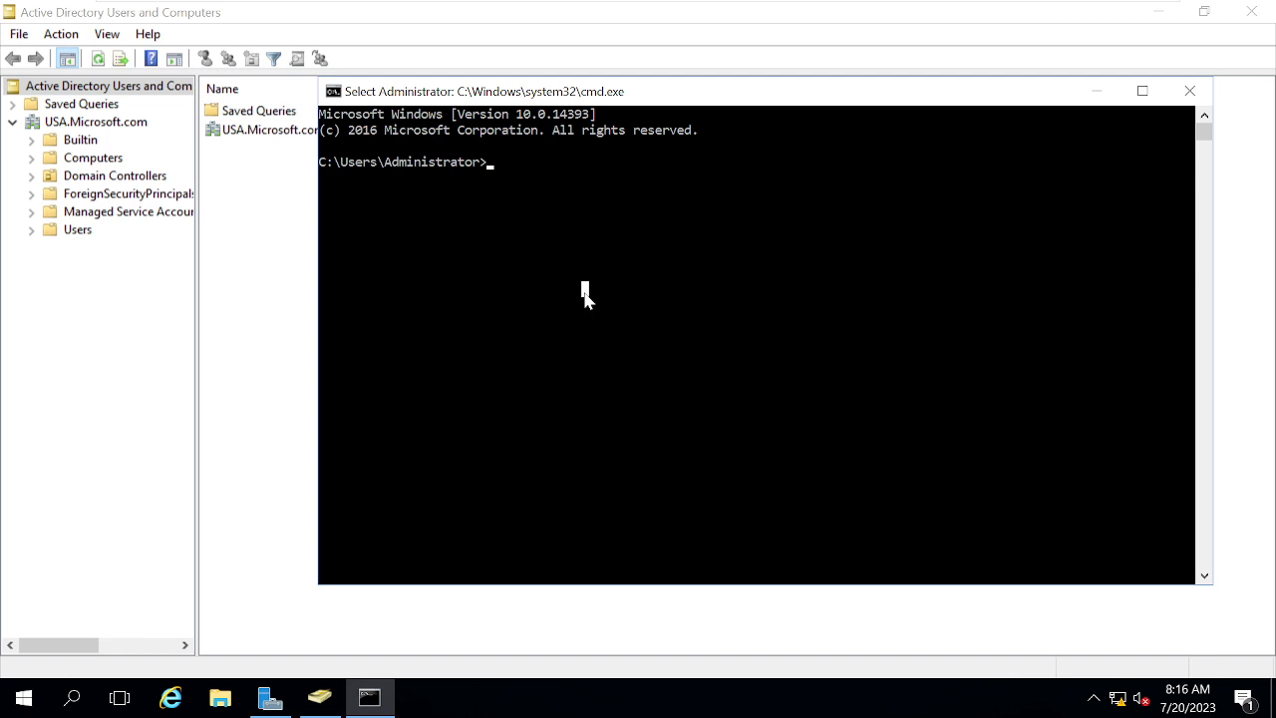
{"action": "type", "text": "netdom"}
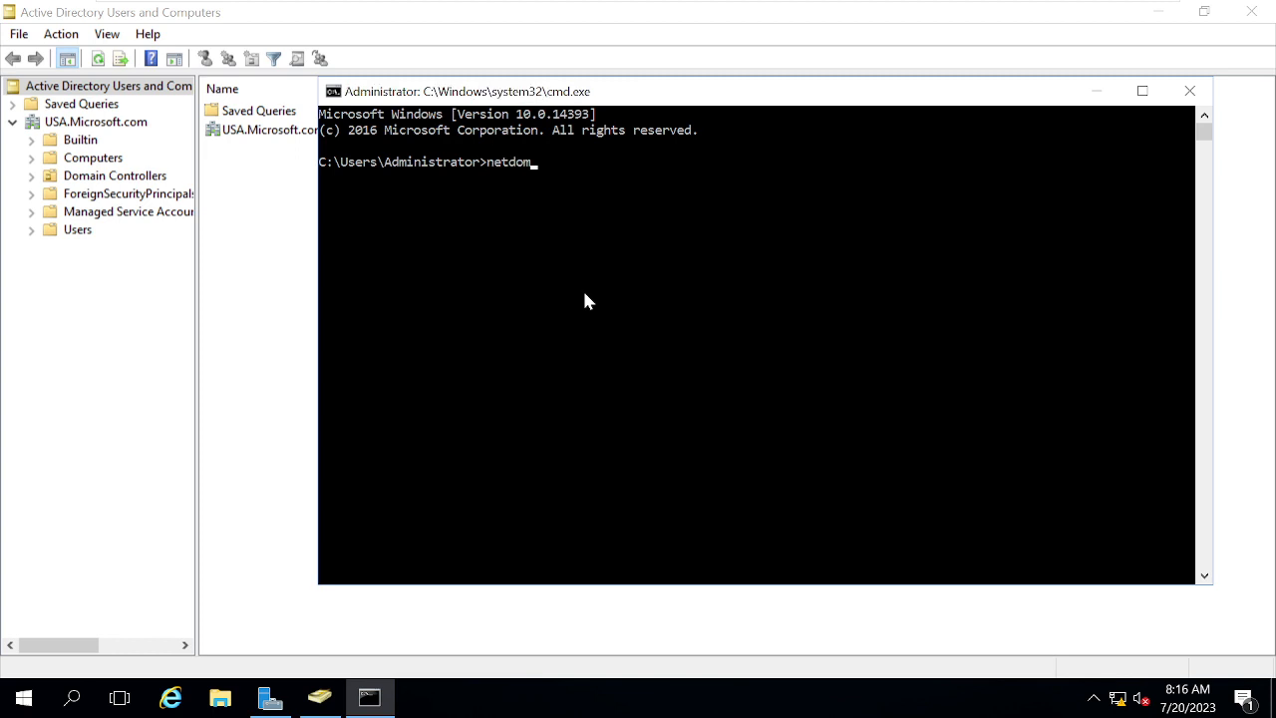
{"action": "type", "text": " query fsmo"}
{"action": "key", "text": "Return"}
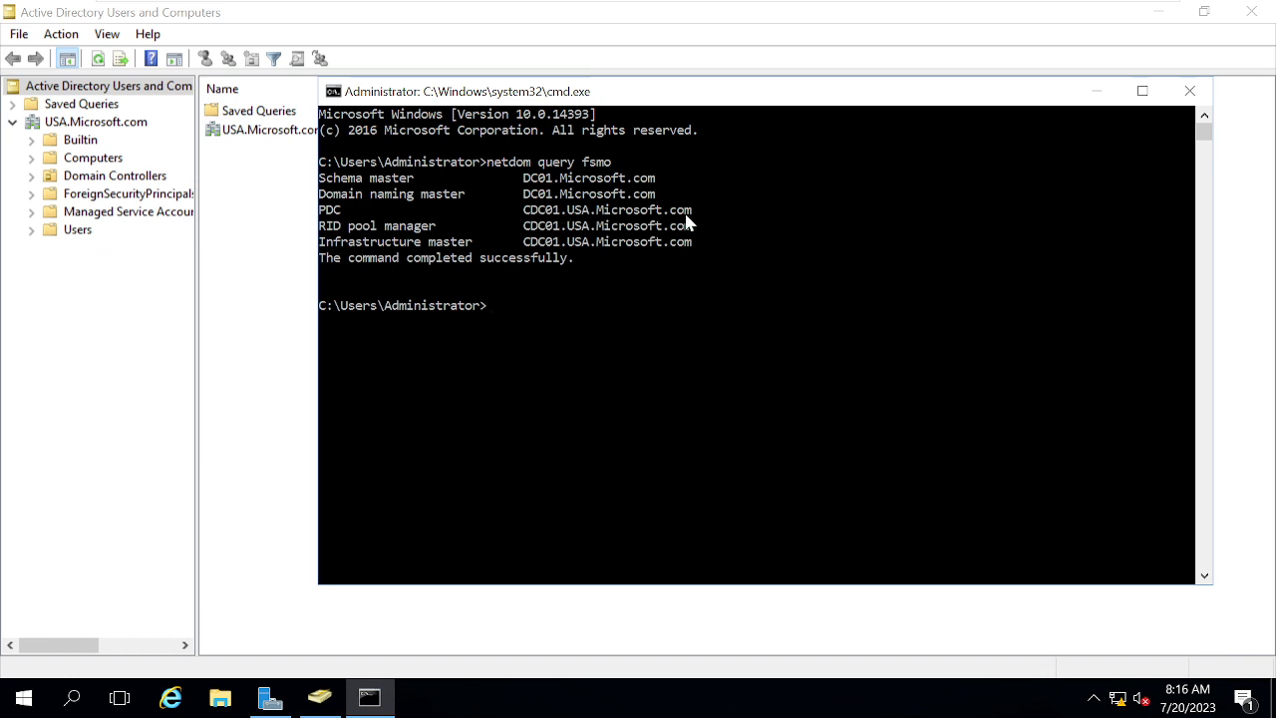
Highlight the three roles held by CDC01, then the two held by DC01.
{"action": "left_click_drag", "start_coordinate": [696, 239], "coordinate": [320, 218]}
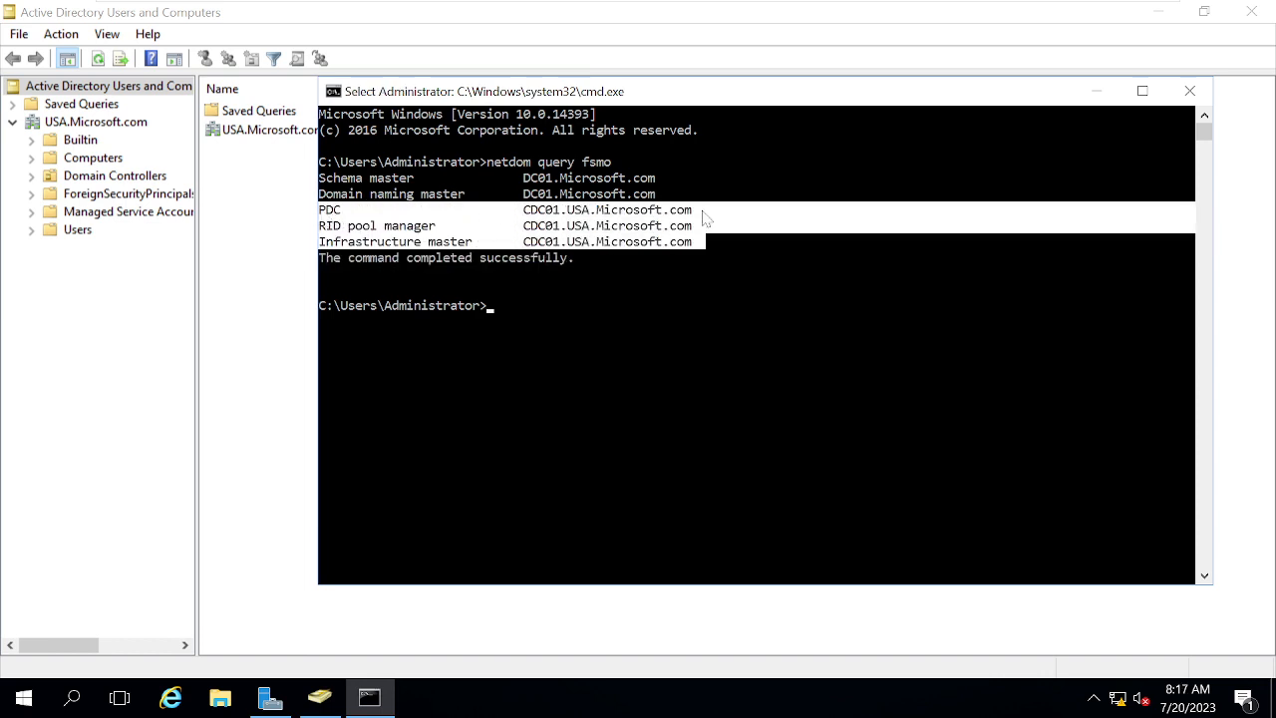
{"action": "left_click", "coordinate": [761, 241]}
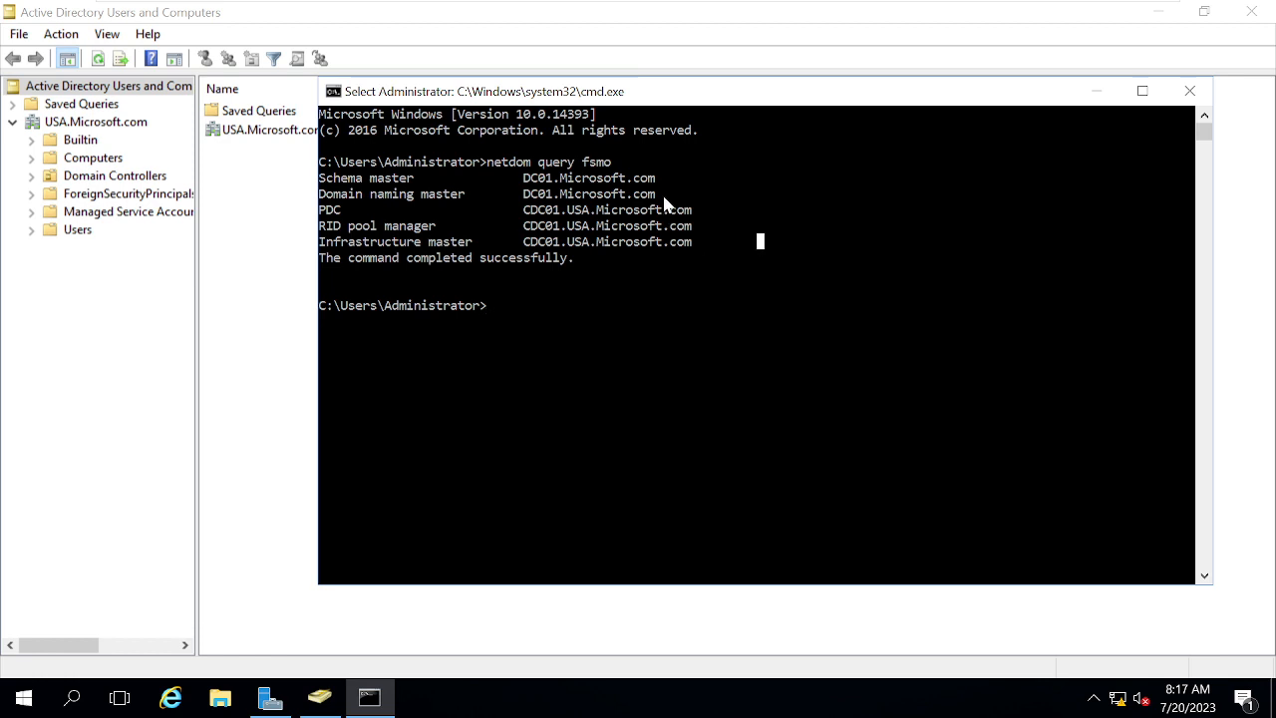
{"action": "left_click_drag", "start_coordinate": [664, 195], "coordinate": [318, 181]}
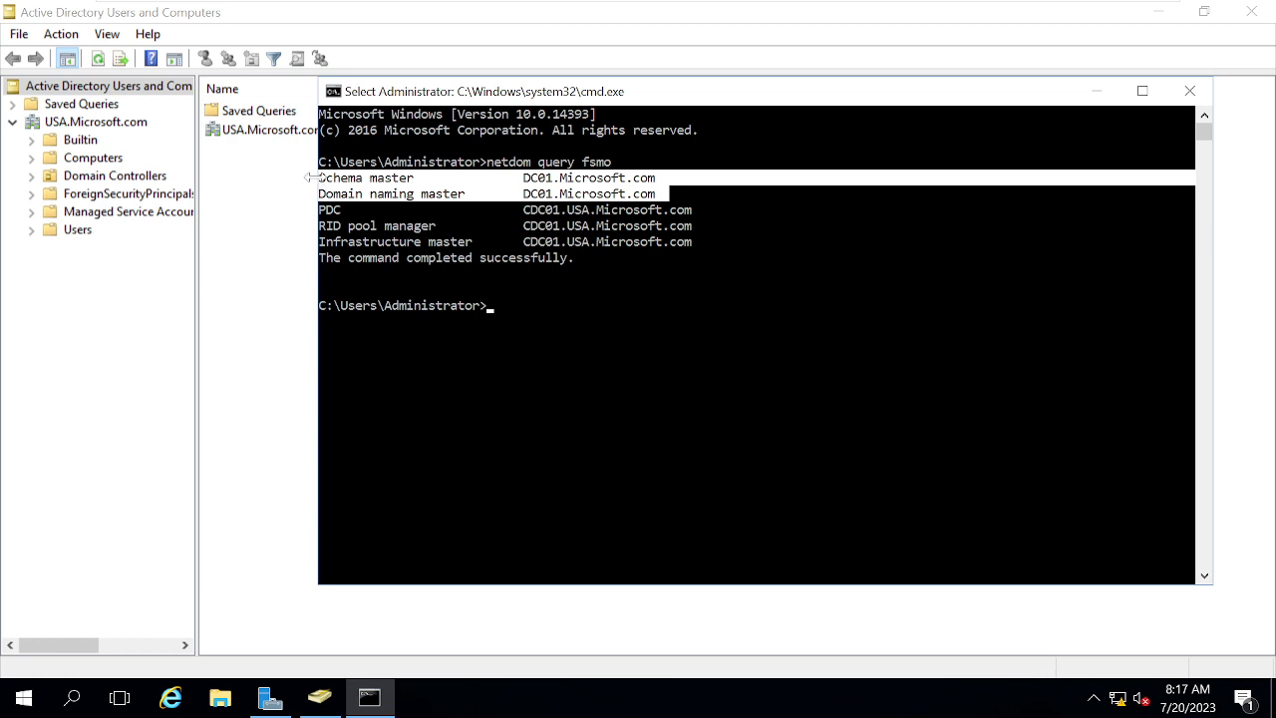
{"action": "left_click", "coordinate": [1024, 349]}
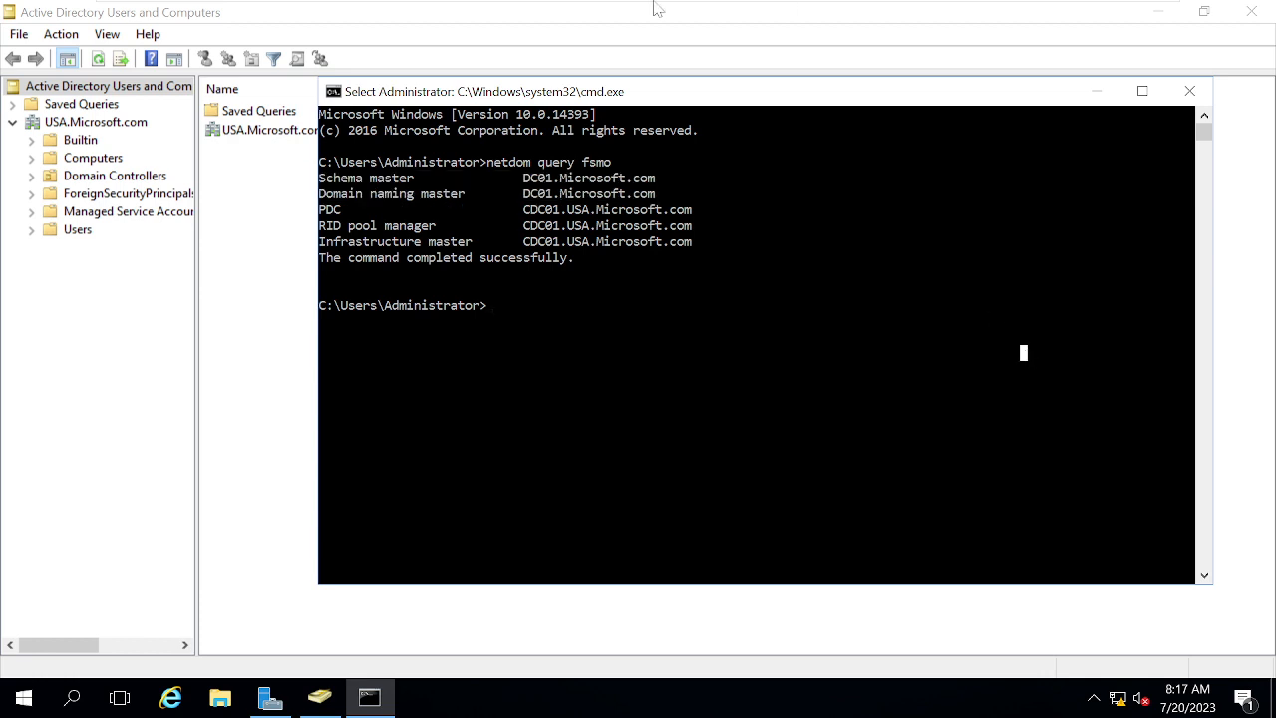
Switch to DC01, send Ctrl+Alt+Del, and sign in with the MICROSOFT\Administrator password.
{"action": "mouse_move", "coordinate": [658, 5]}
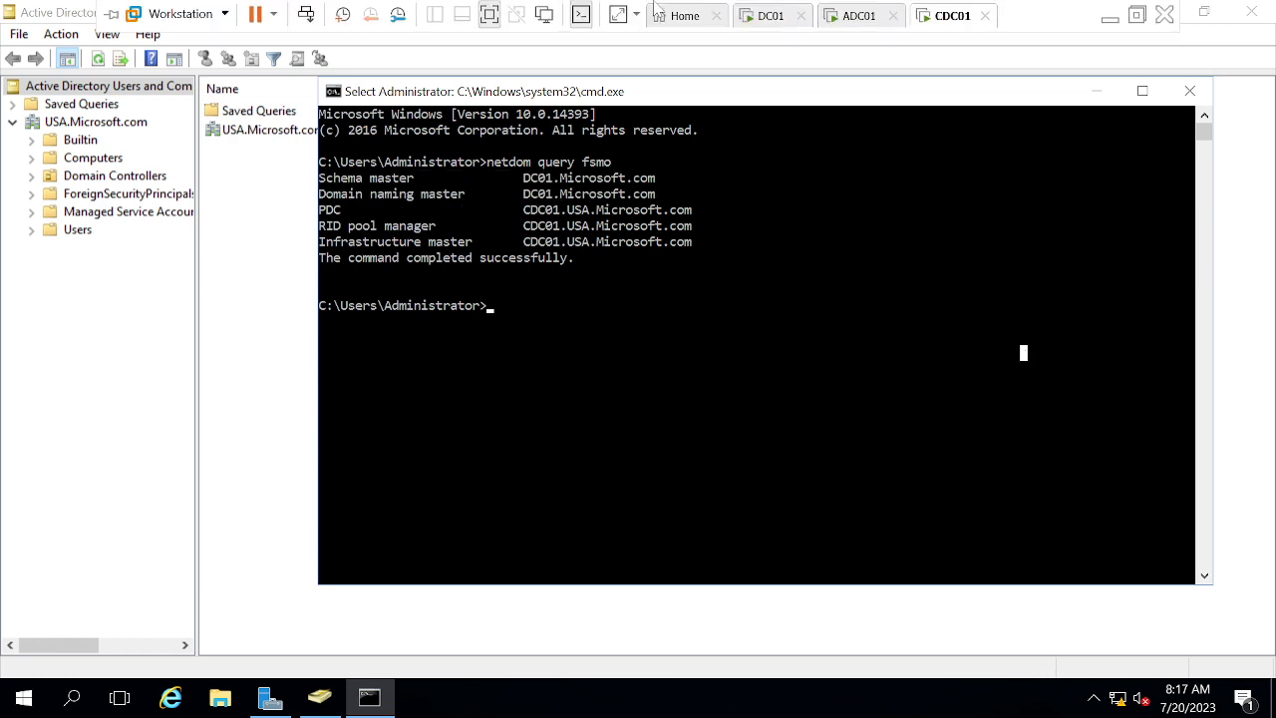
{"action": "left_click", "coordinate": [771, 16]}
{"action": "right_click", "coordinate": [772, 28]}
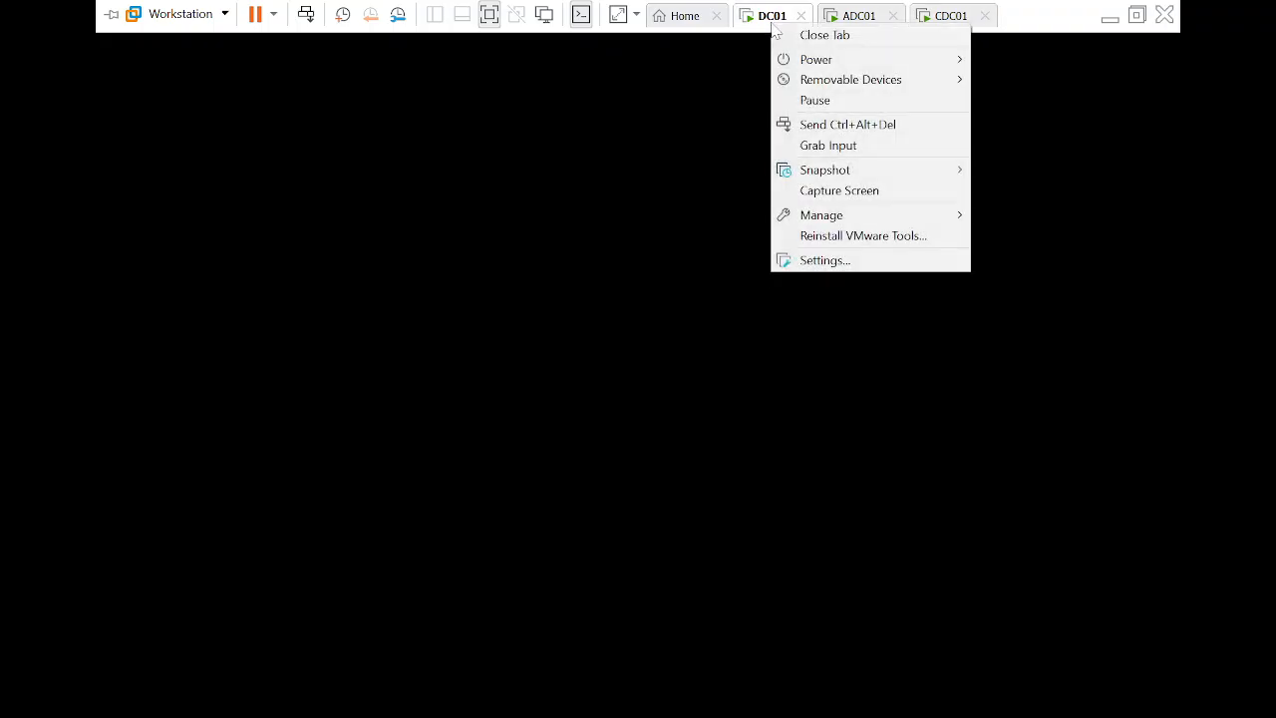
{"action": "left_click", "coordinate": [843, 124]}
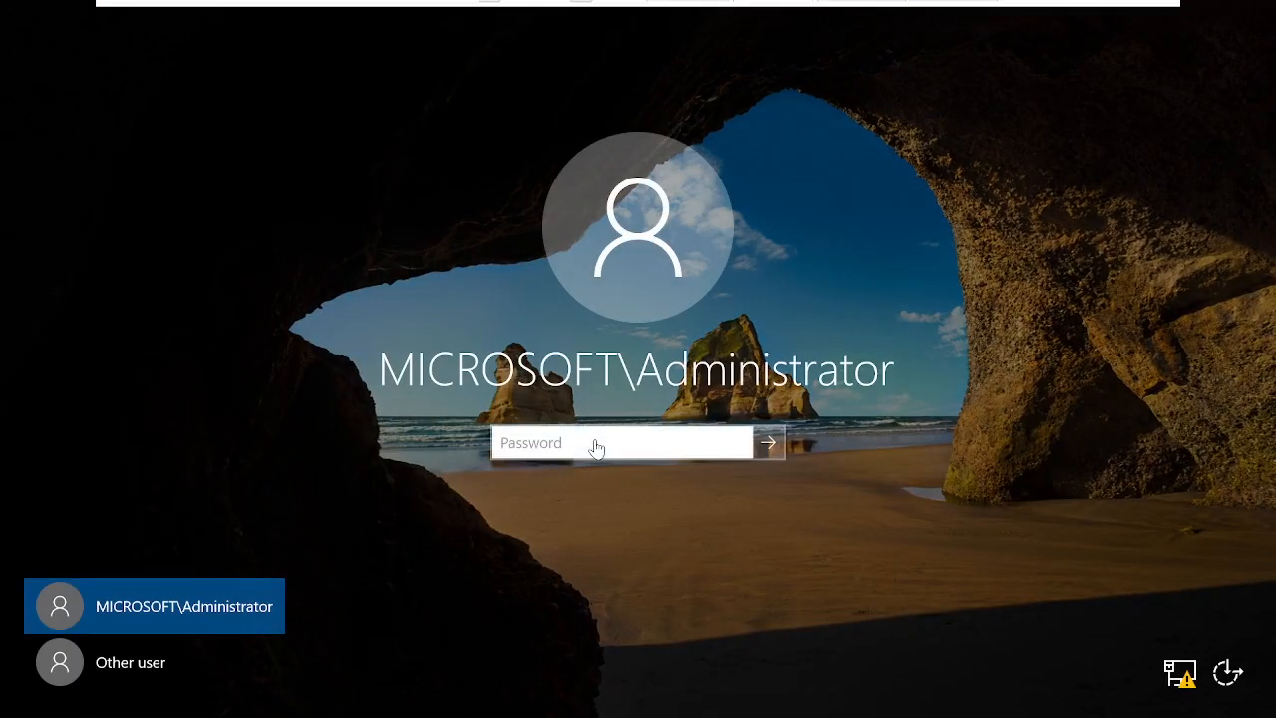
{"action": "left_click", "coordinate": [596, 446]}
{"action": "type", "text": "••••••••••••"}
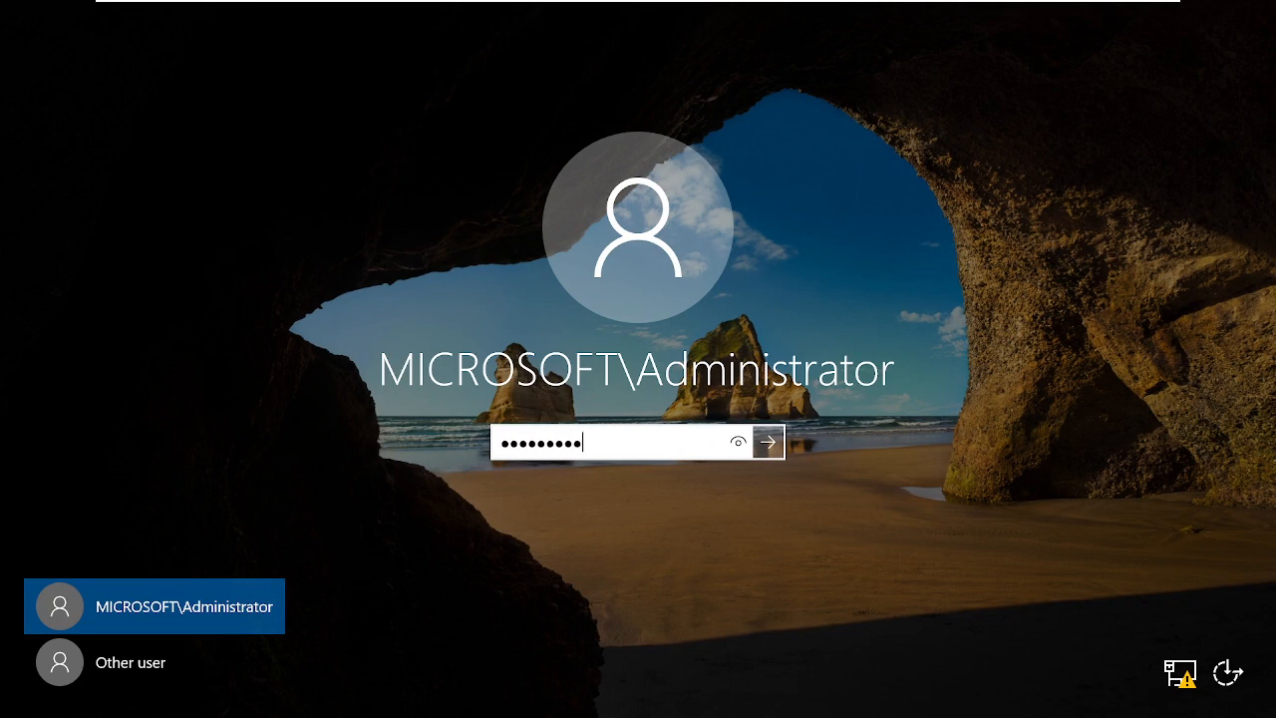
{"action": "key", "text": "Return"}
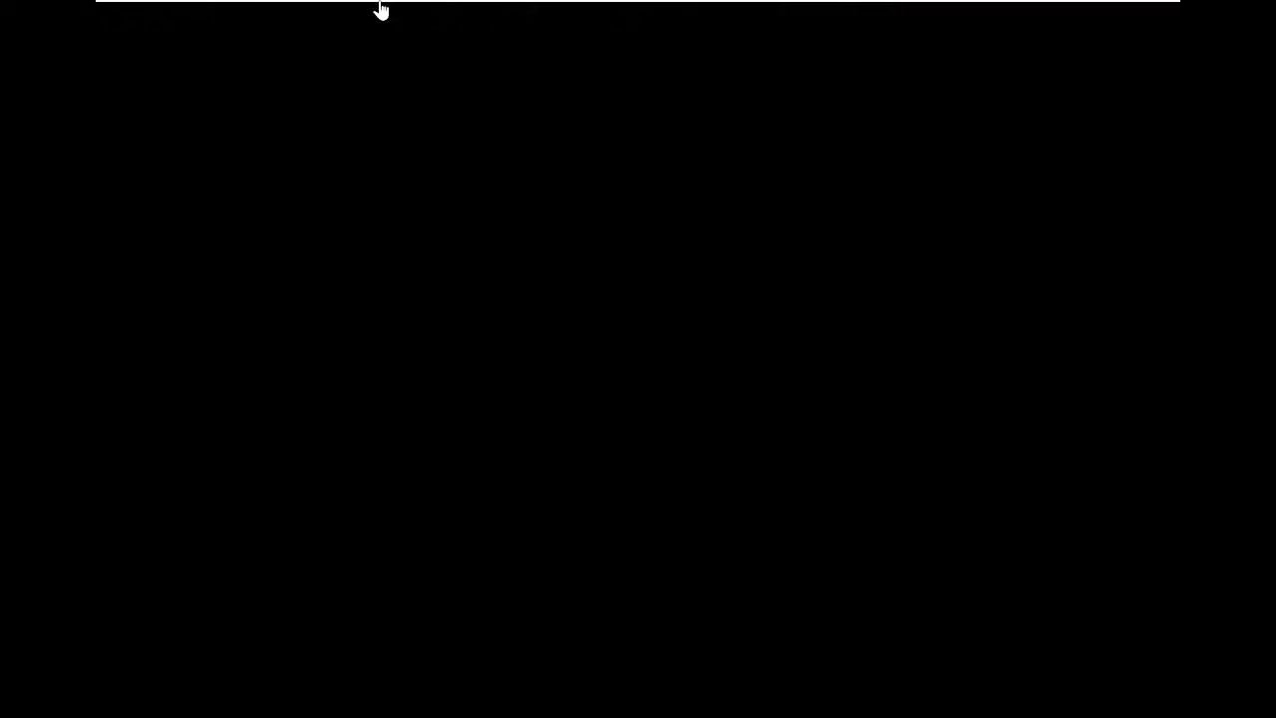
{"action": "mouse_move", "coordinate": [379, 9]}
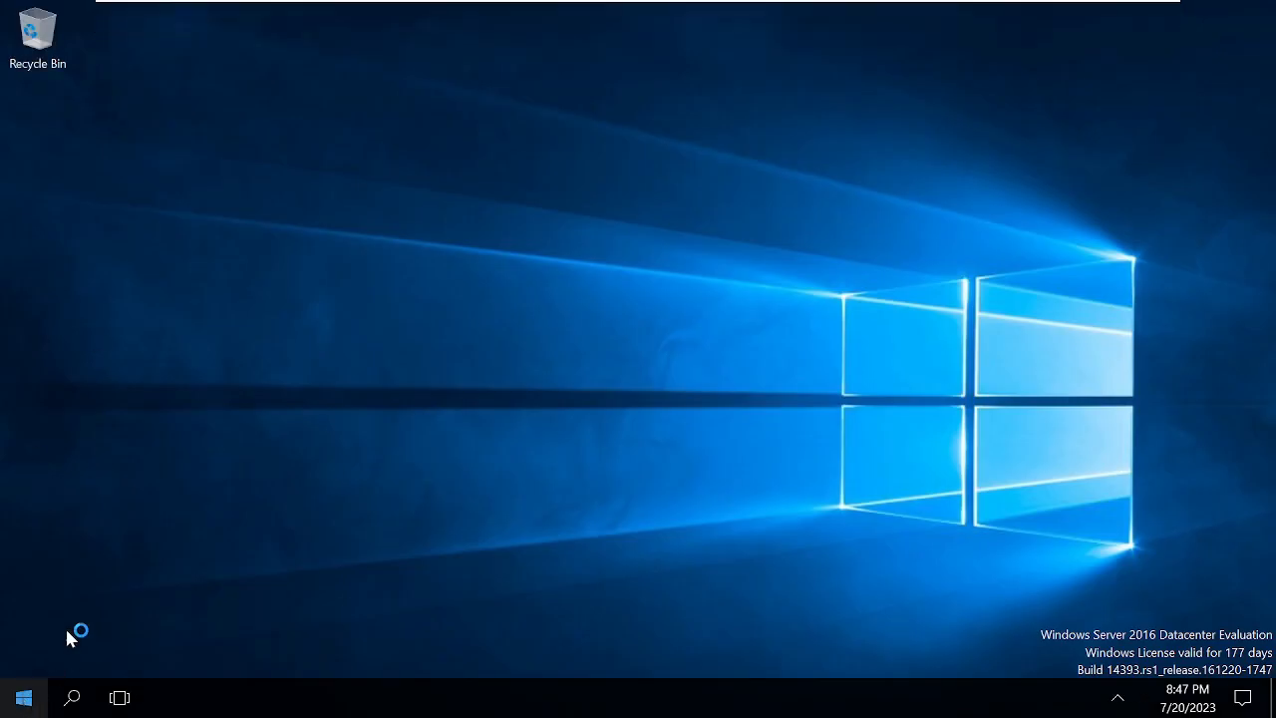
Launch cmd from Run on DC01 and run netdom query fsmo.
{"action": "right_click", "coordinate": [40, 688]}
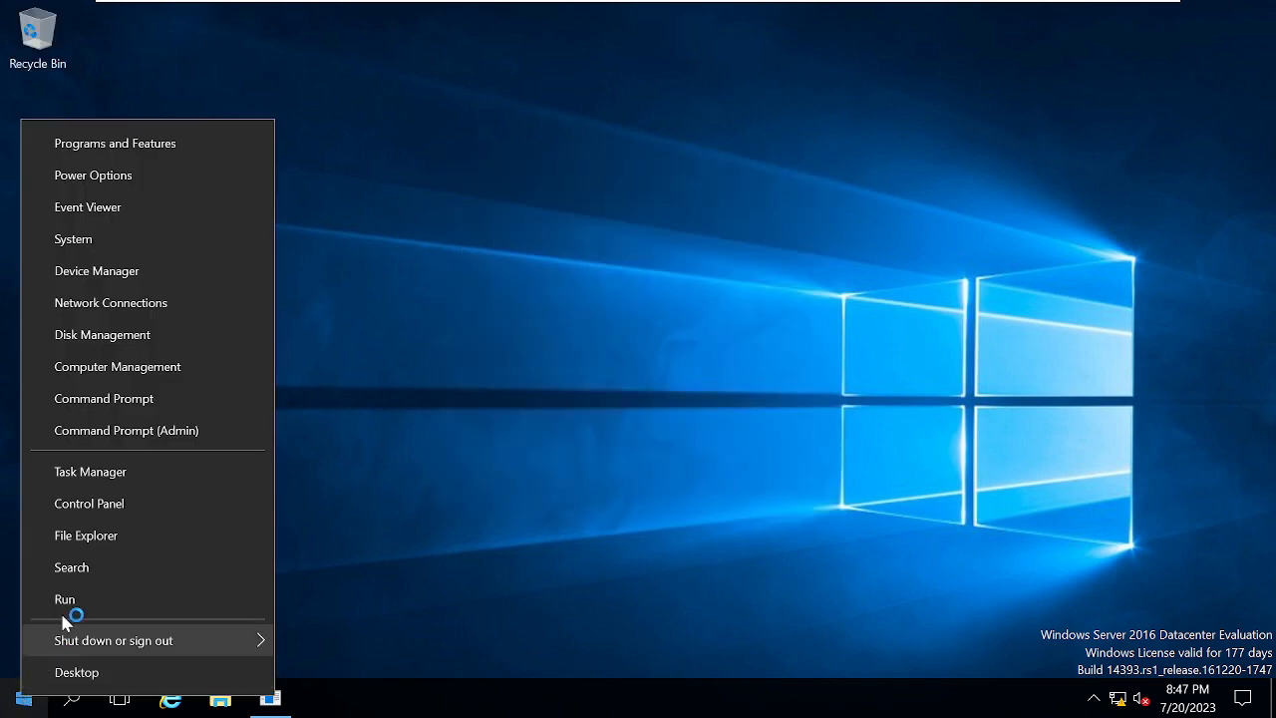
{"action": "left_click", "coordinate": [64, 599]}
{"action": "type", "text": "cmd"}
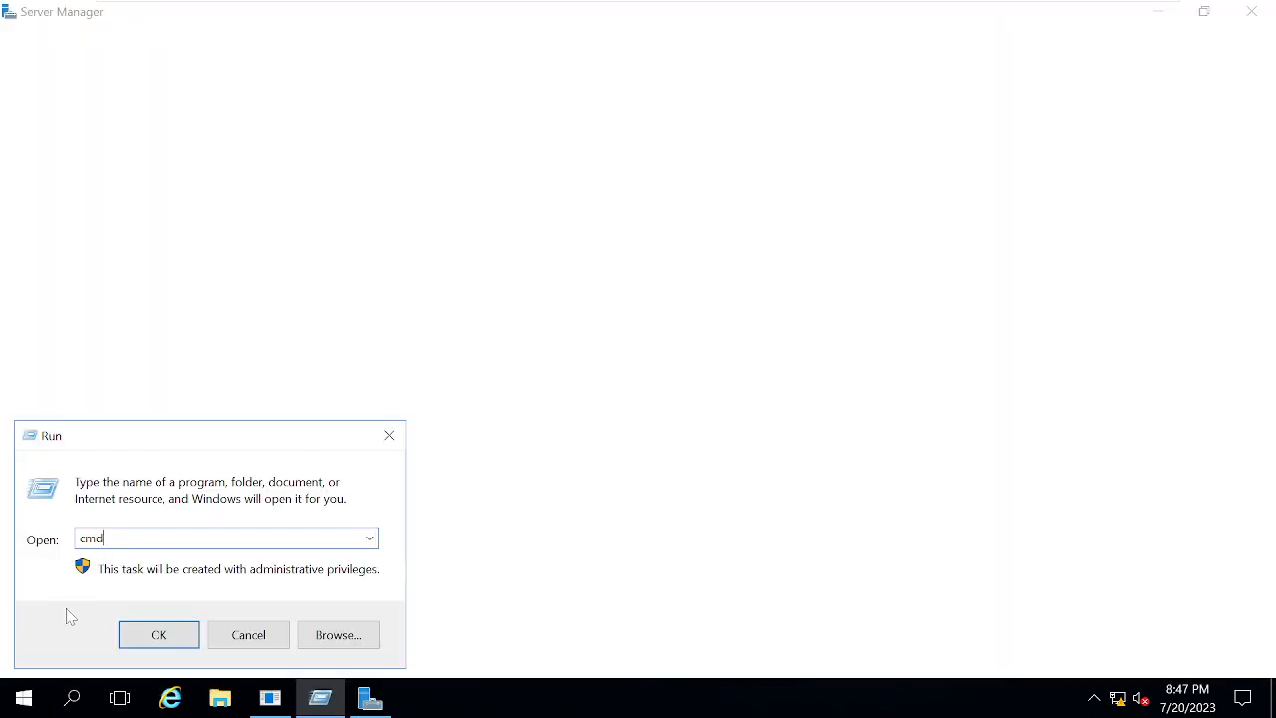
{"action": "key", "text": "Return"}
{"action": "left_click", "coordinate": [516, 482]}
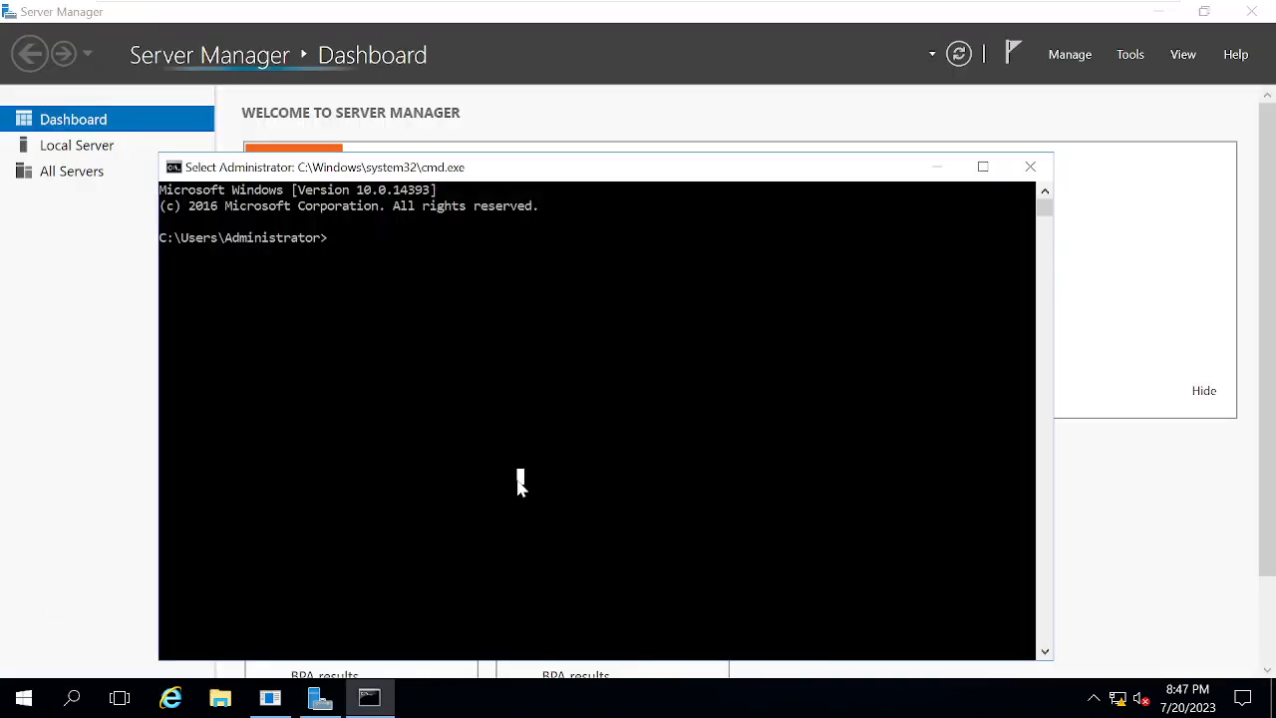
{"action": "type", "text": "netdom que"}
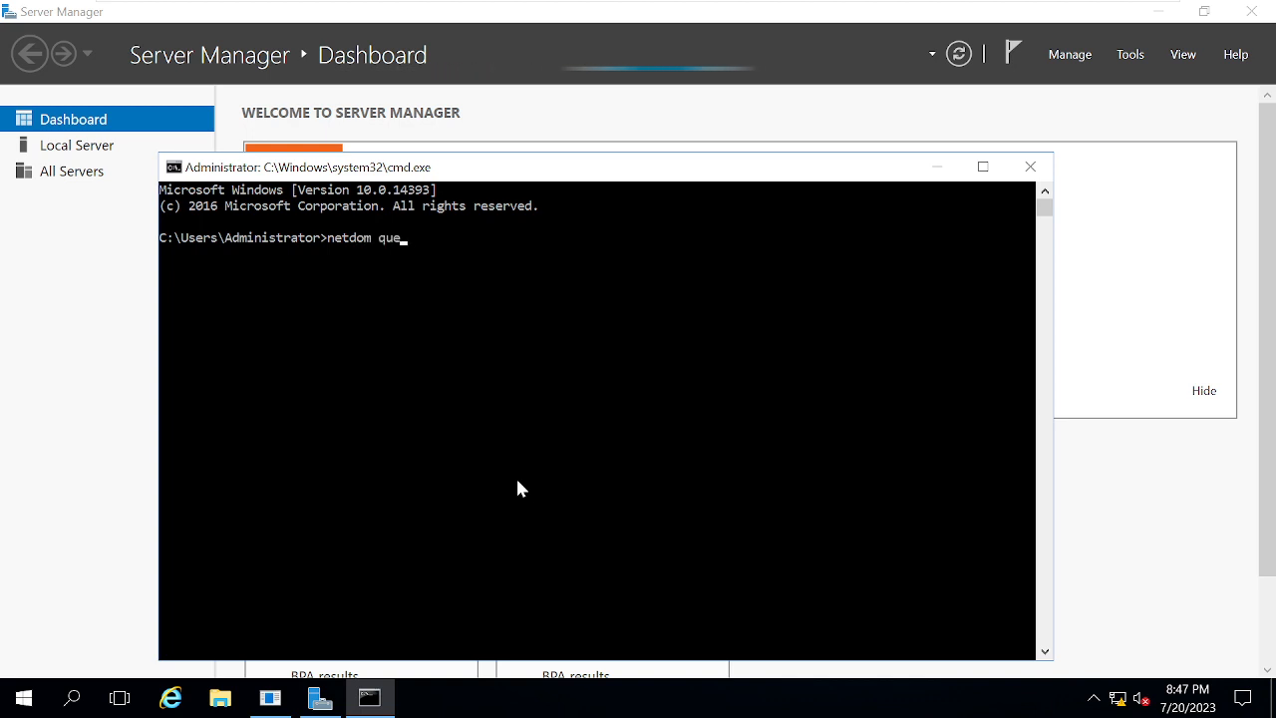
{"action": "type", "text": "ry fsmo"}
{"action": "key", "text": "Return"}
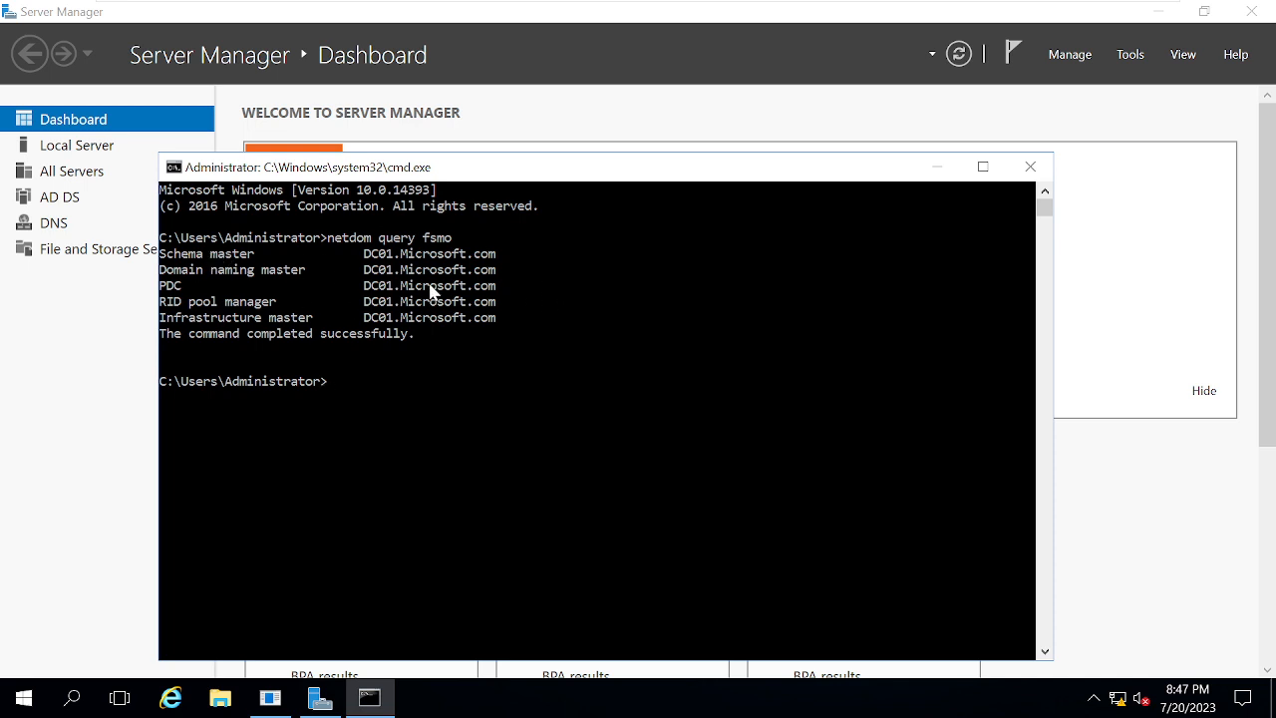
Highlight the output showing all five roles on DC01.Microsoft.com, then return to CDC01.
{"action": "left_click_drag", "start_coordinate": [568, 365], "coordinate": [177, 249]}
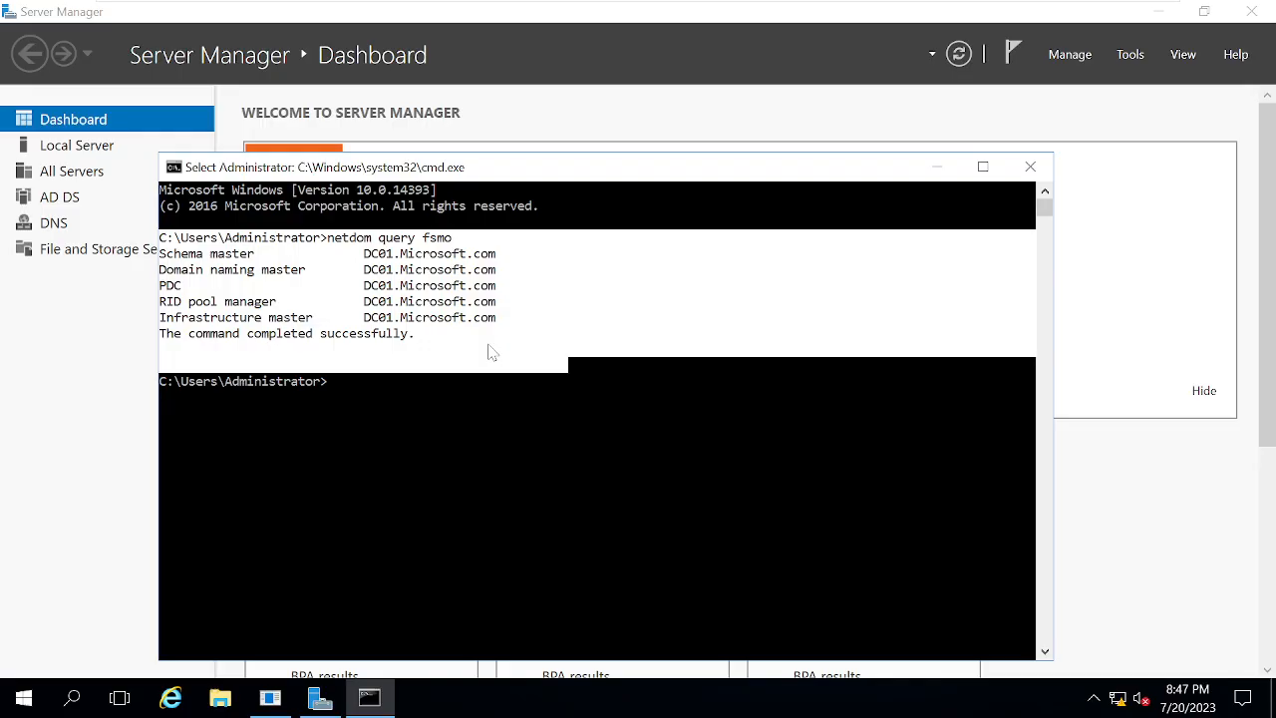
{"action": "left_click", "coordinate": [644, 463]}
{"action": "mouse_move", "coordinate": [787, 8]}
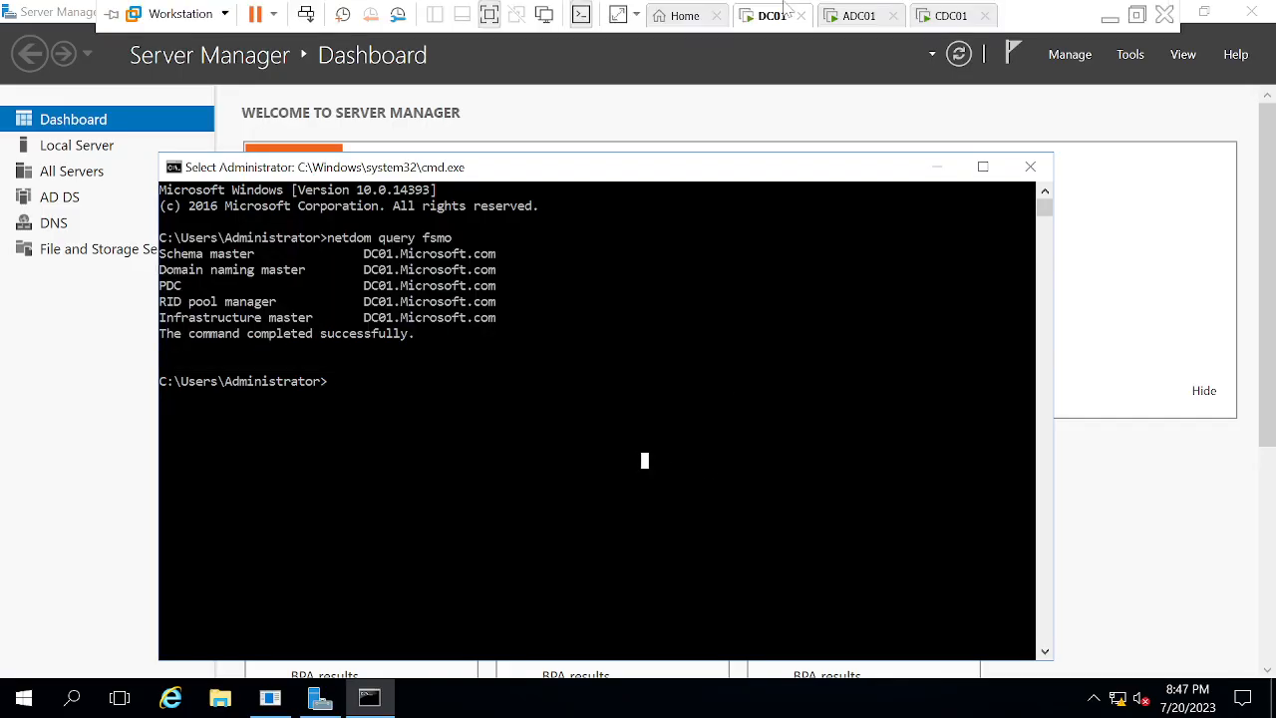
{"action": "left_click", "coordinate": [949, 17]}
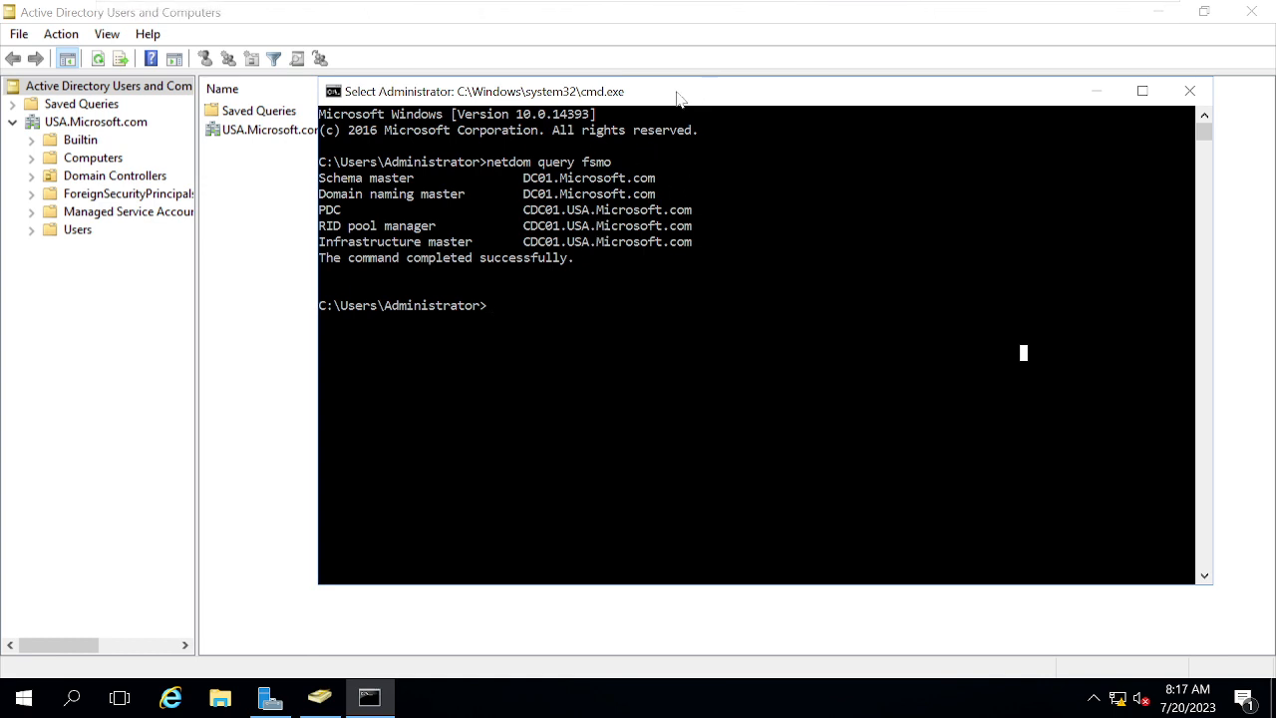
Move CDC01's Command Prompt window left and lower to show its netdom output.
{"action": "left_click_drag", "start_coordinate": [683, 100], "coordinate": [535, 143]}
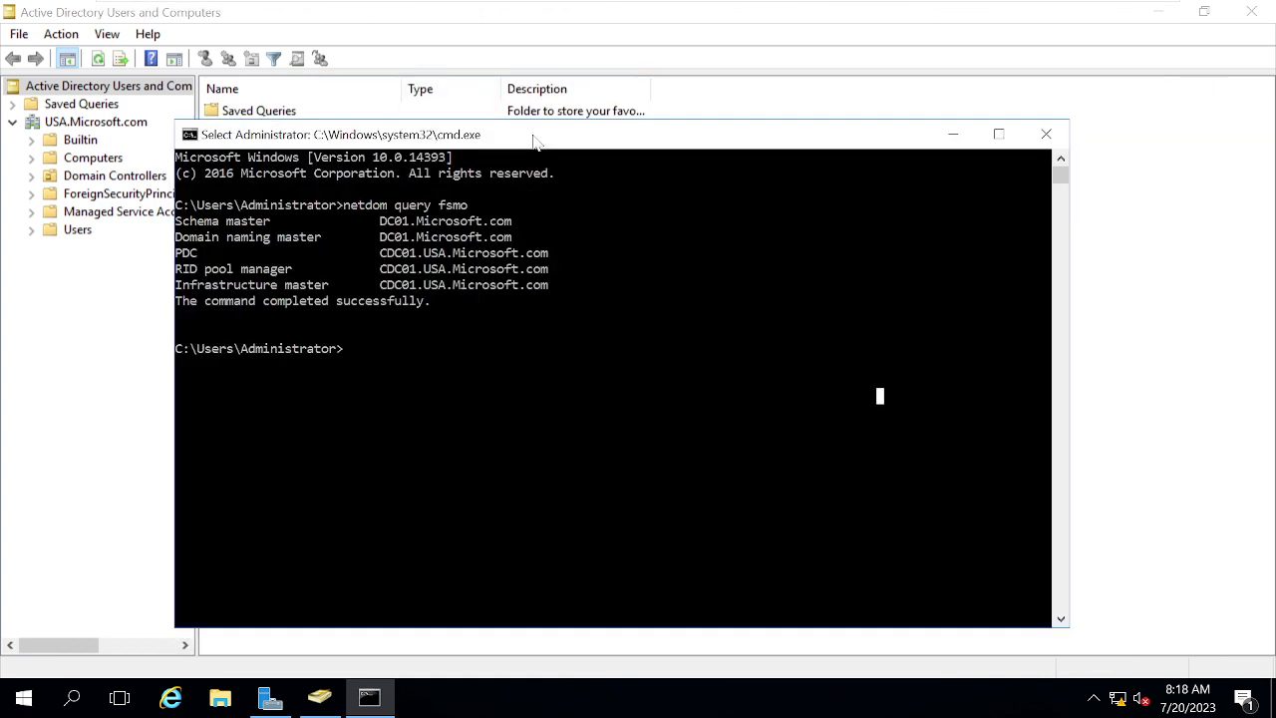